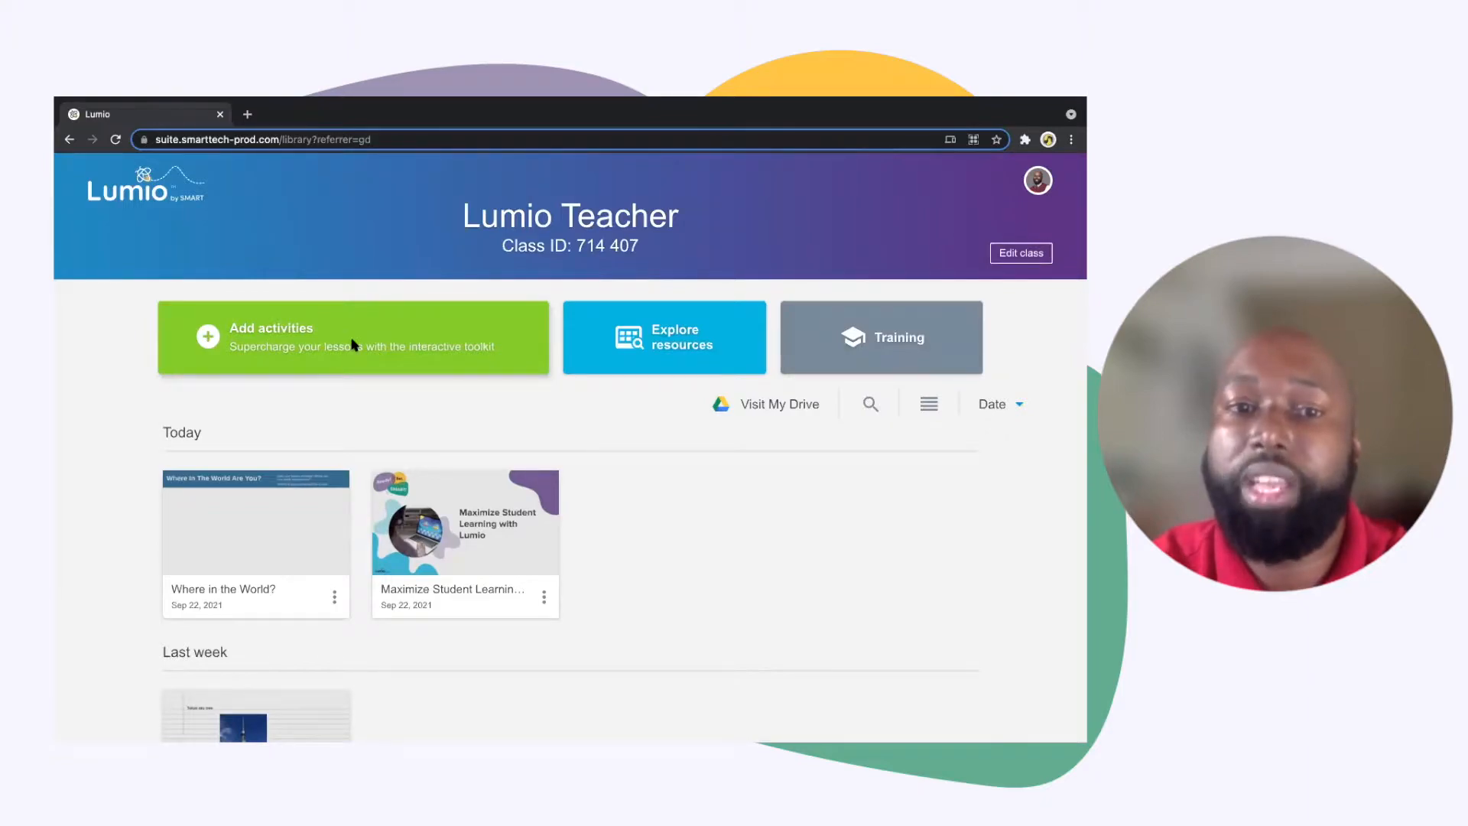
Open the content options for a new lesson and preview the Import resource training video
click(353, 344)
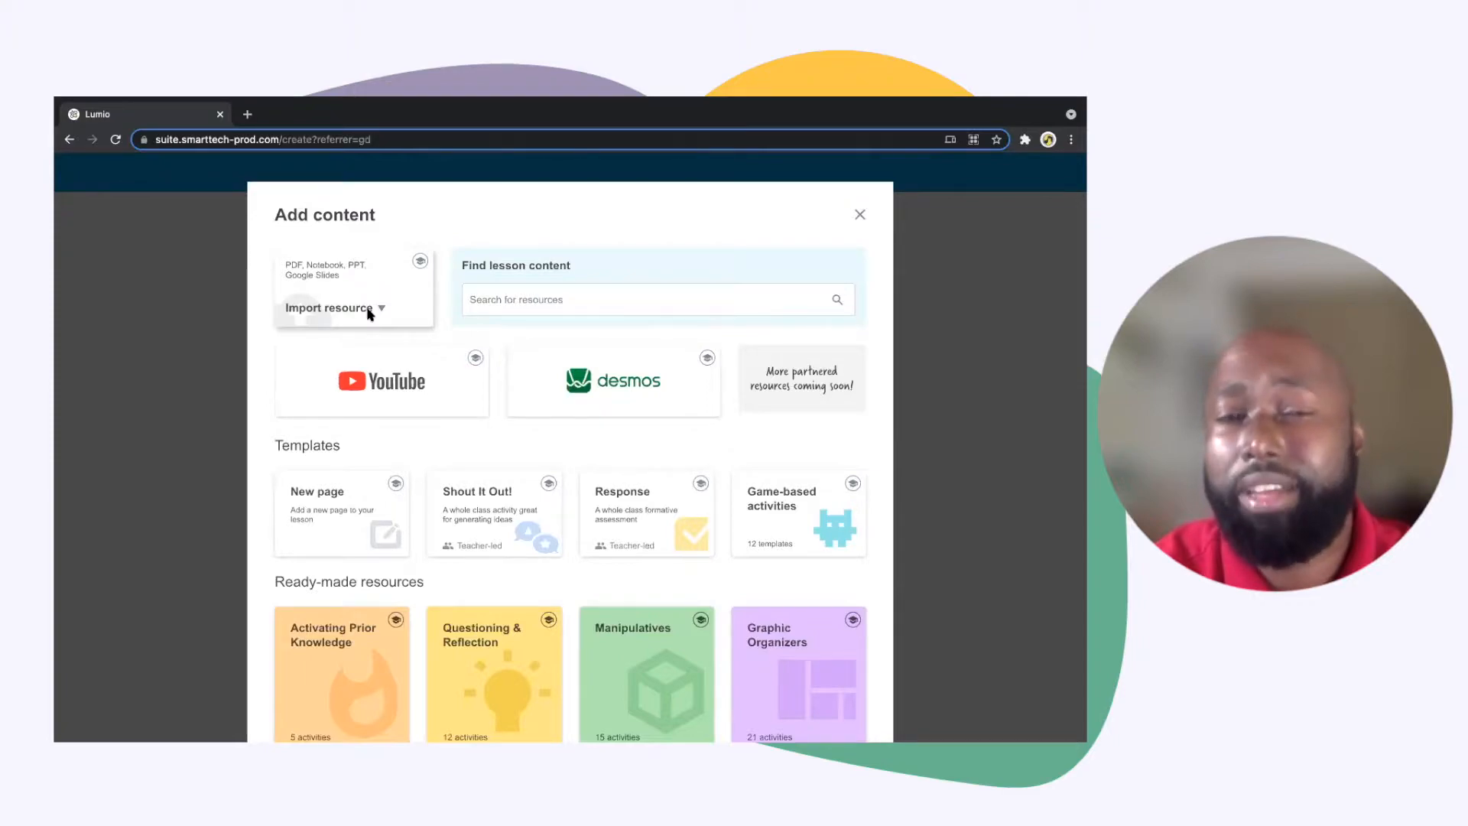
click(508, 302)
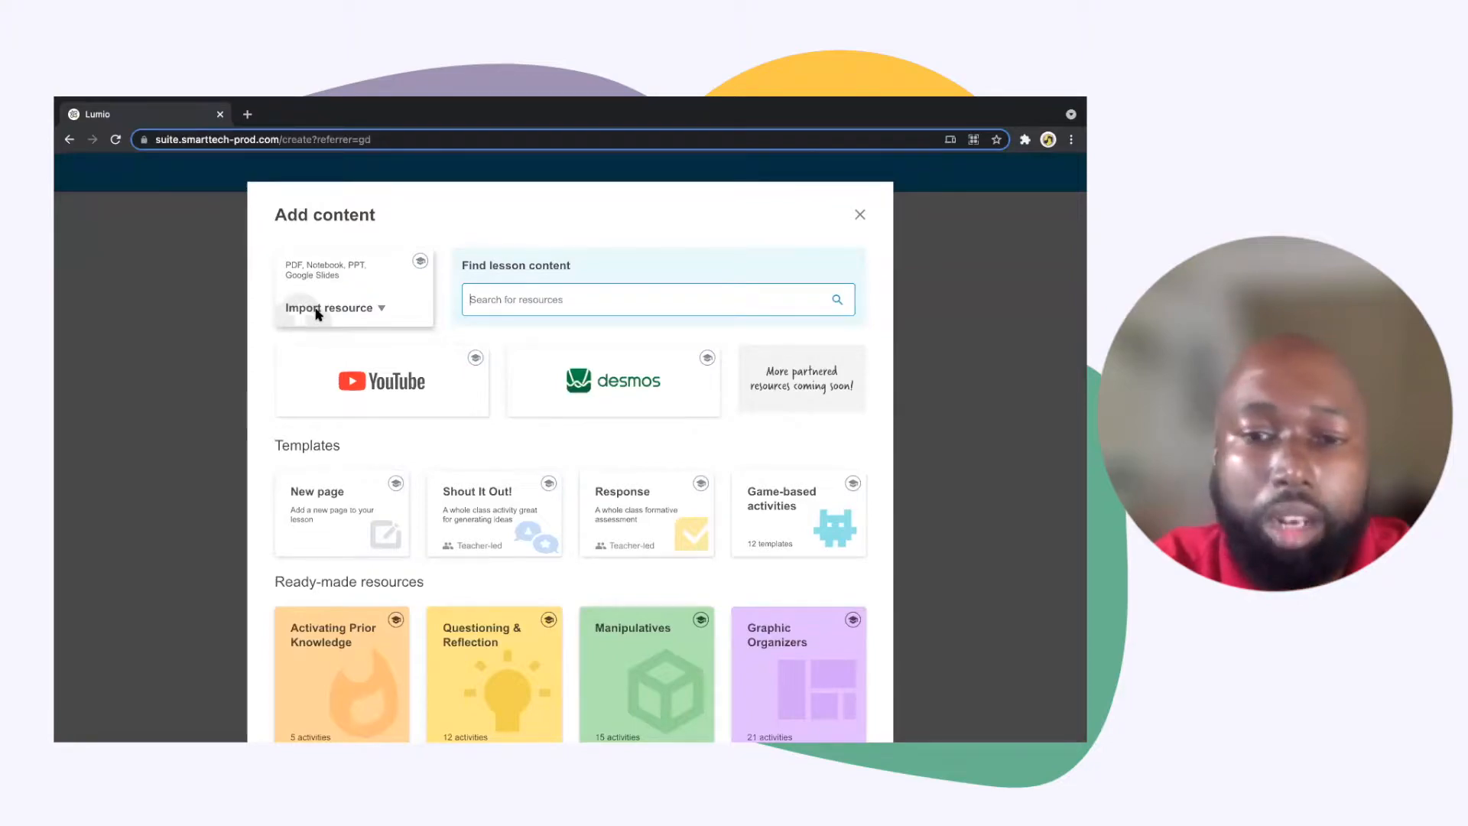
click(419, 263)
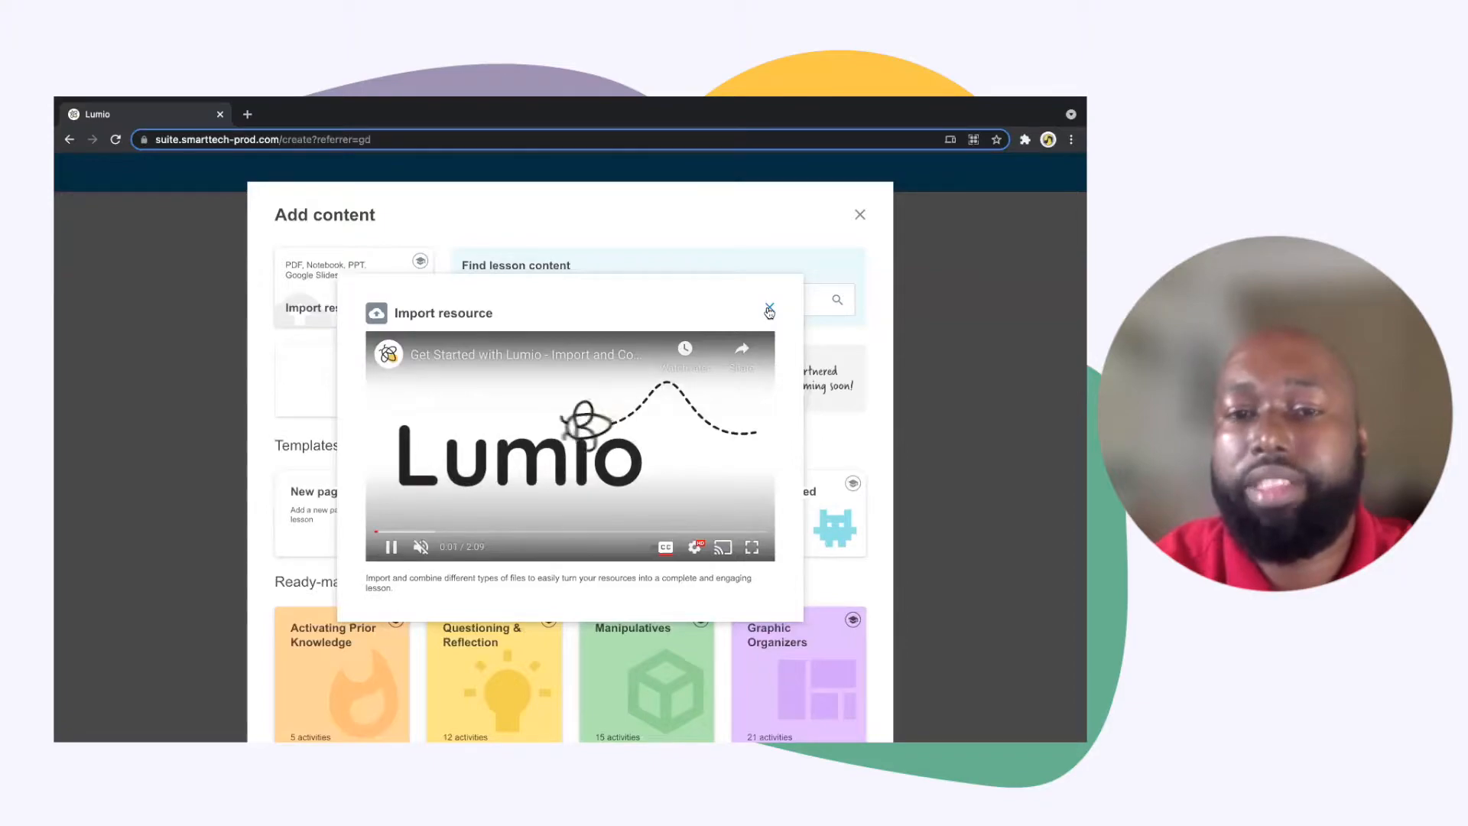
click(770, 309)
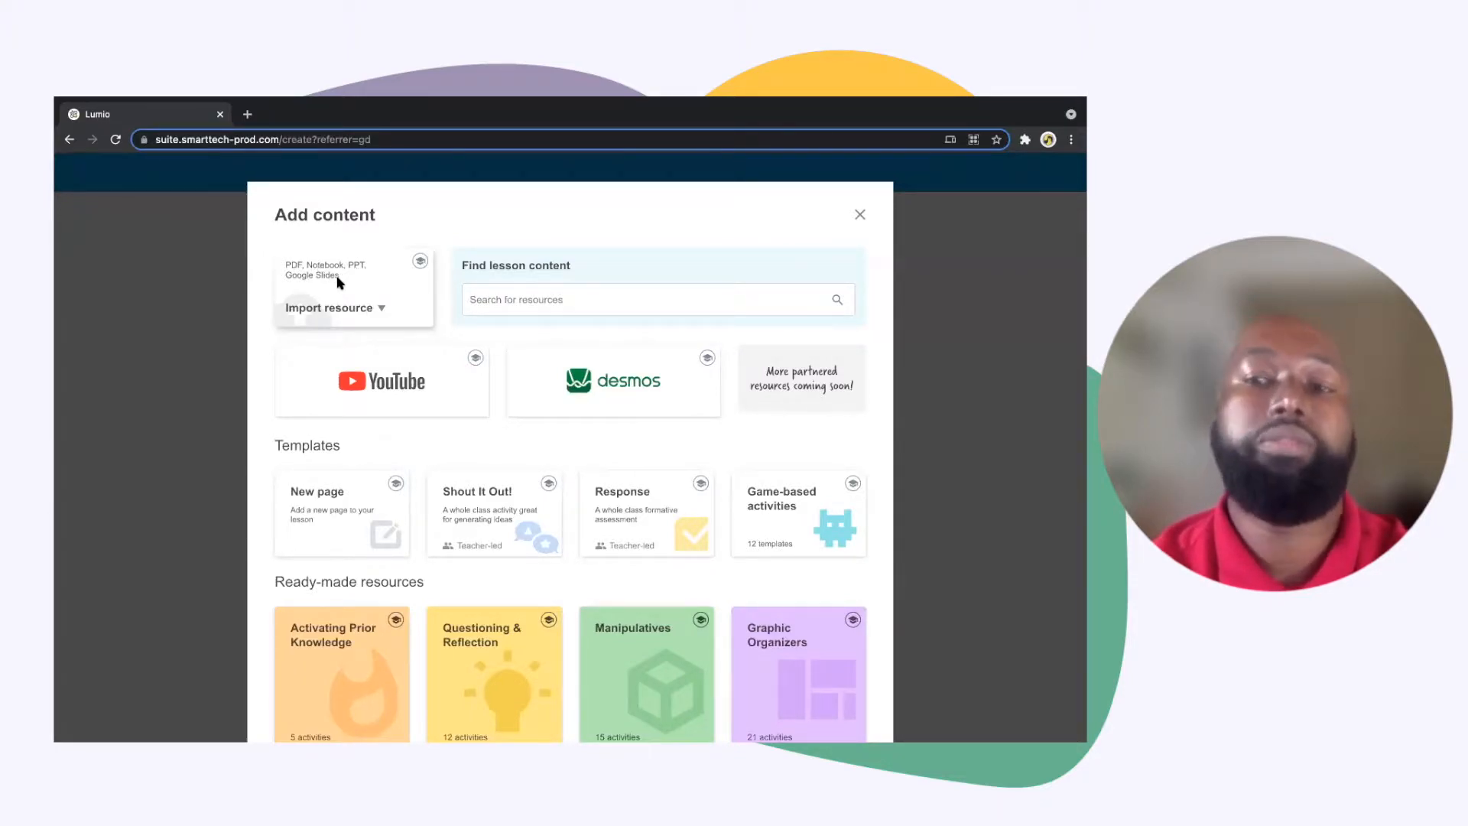
Import the "Where are you from?" page from the library lesson "Where in the World?" into the new lesson
click(366, 309)
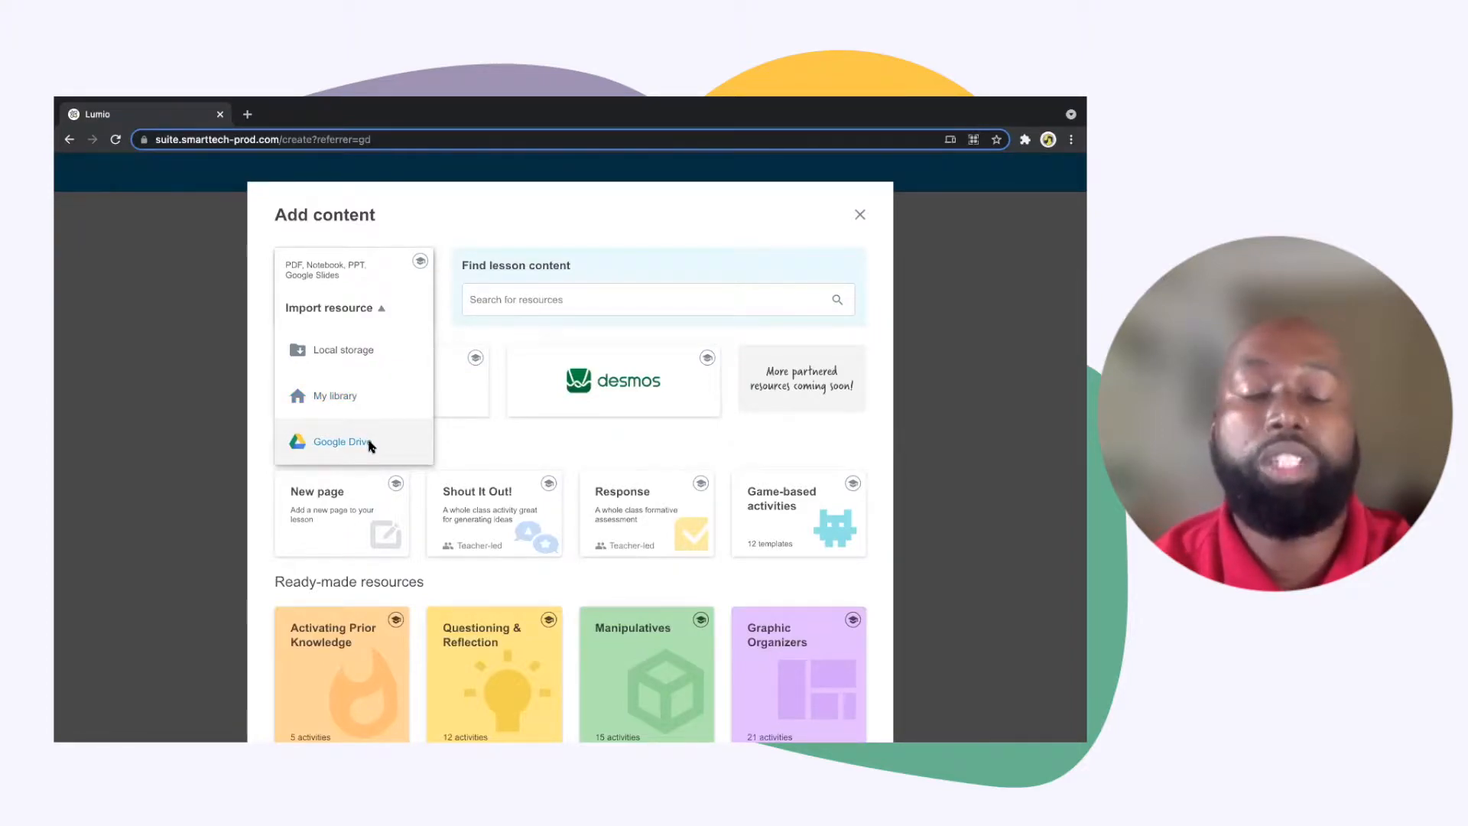
click(369, 397)
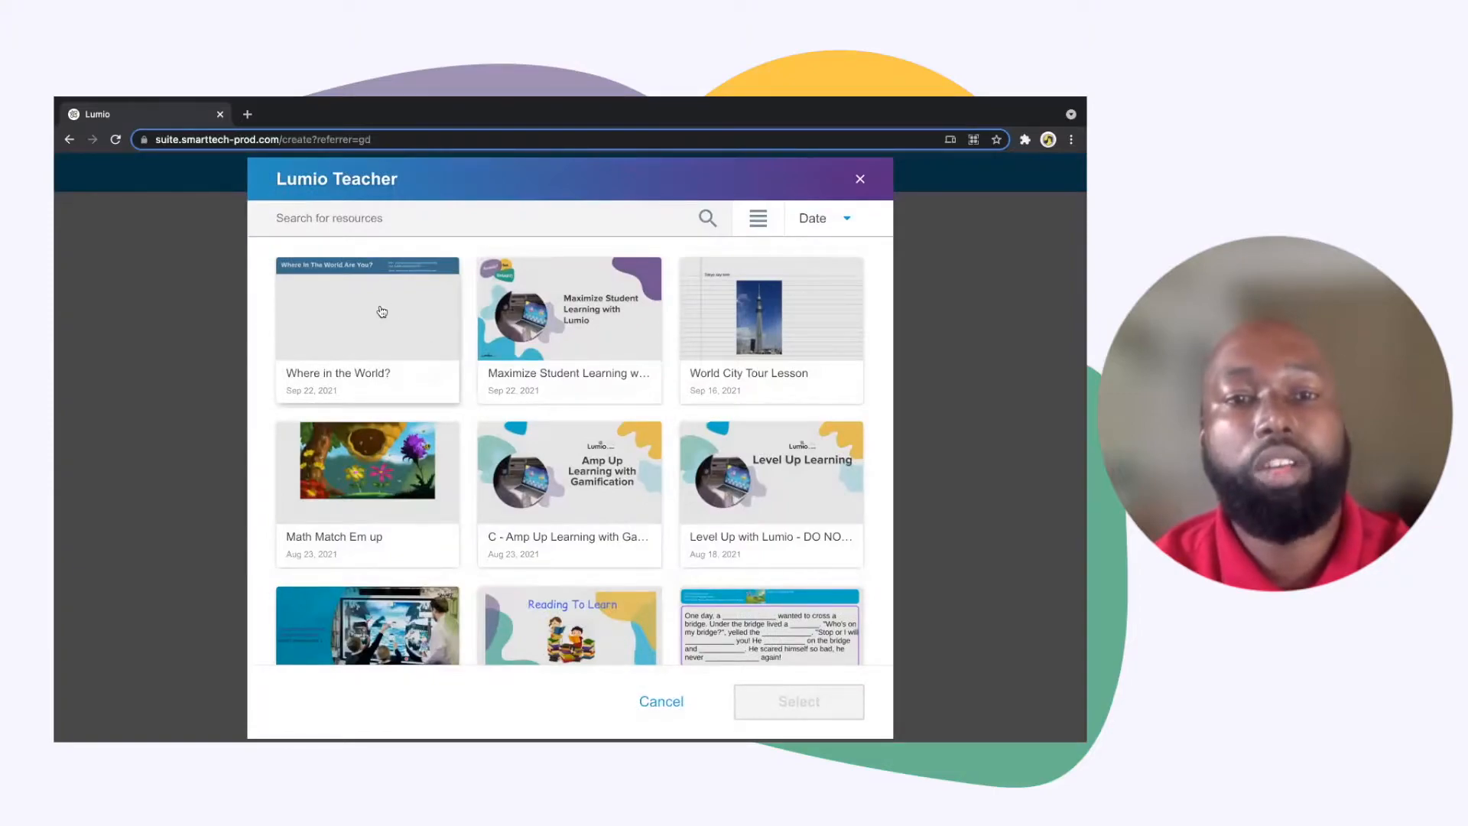
click(362, 380)
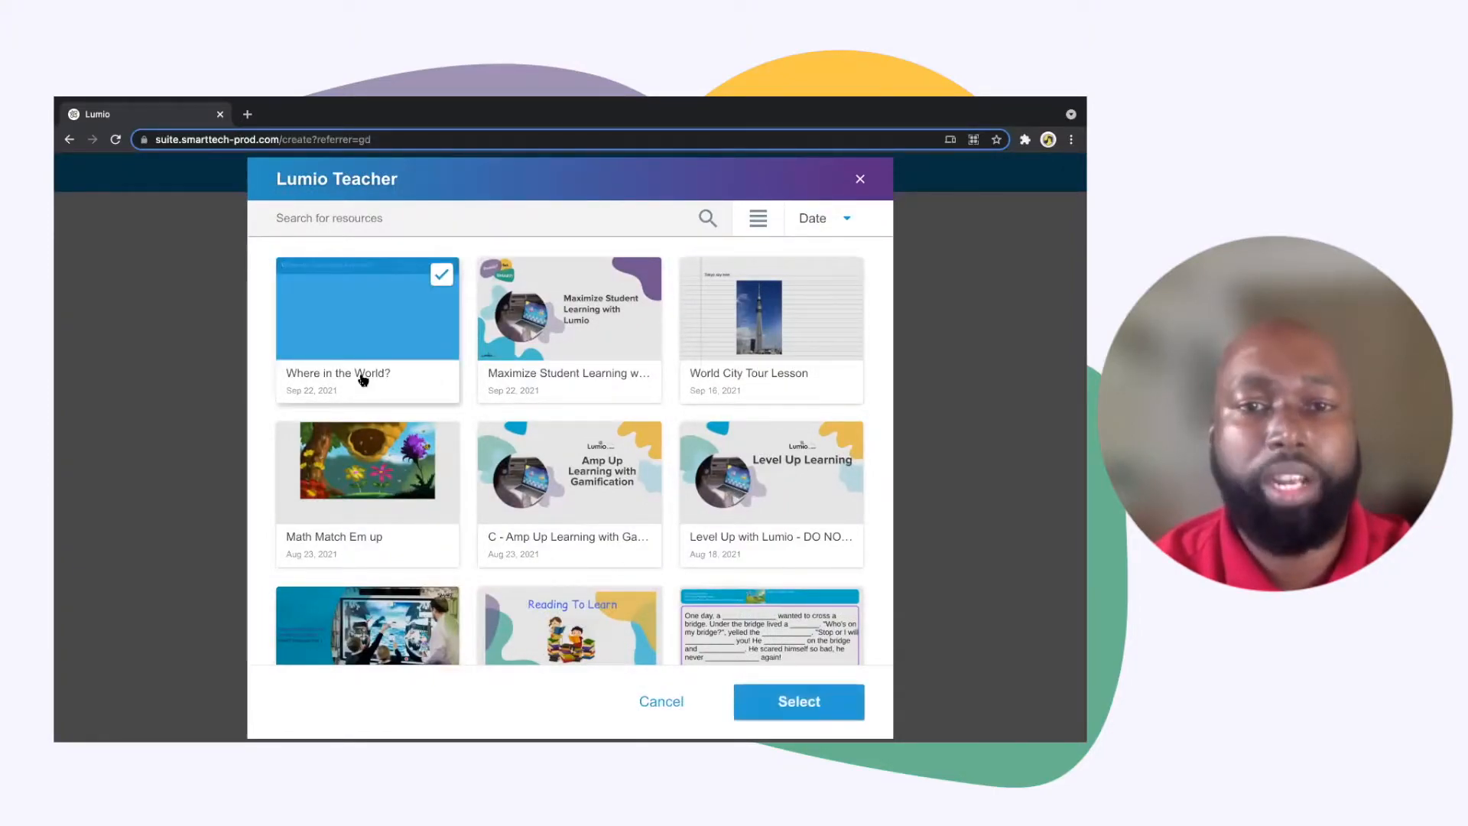
click(784, 703)
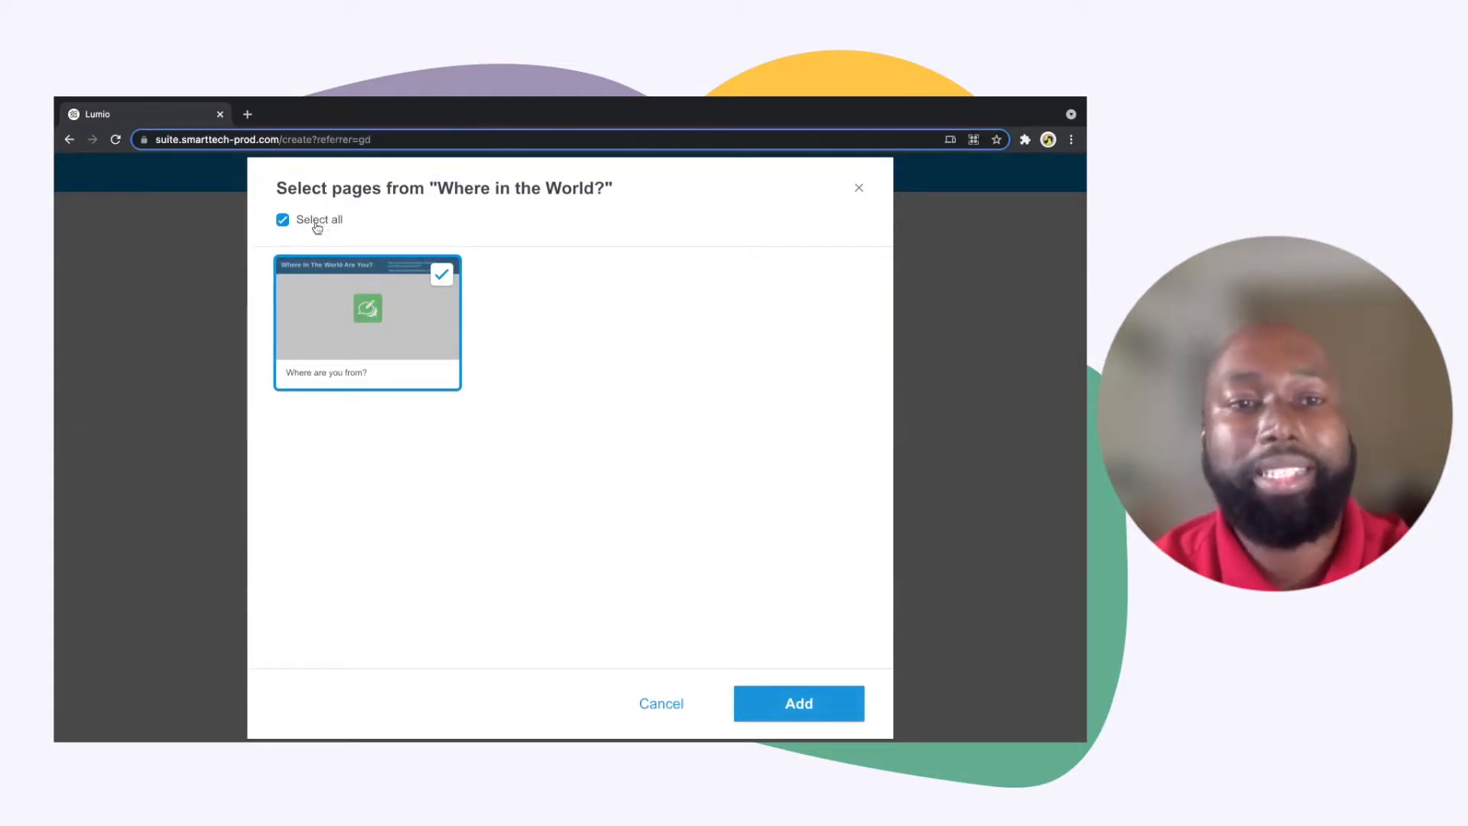
click(282, 220)
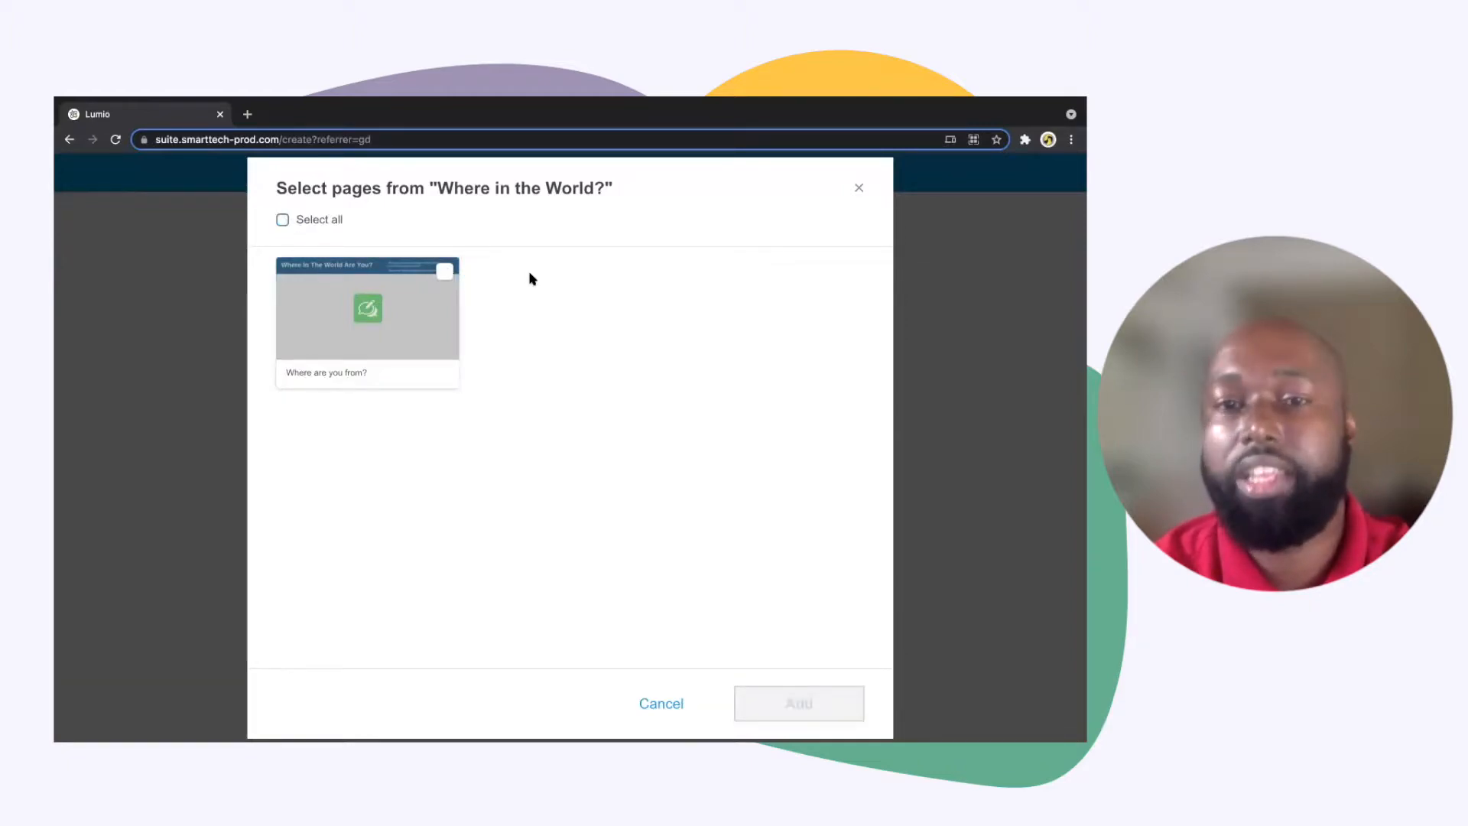
click(444, 275)
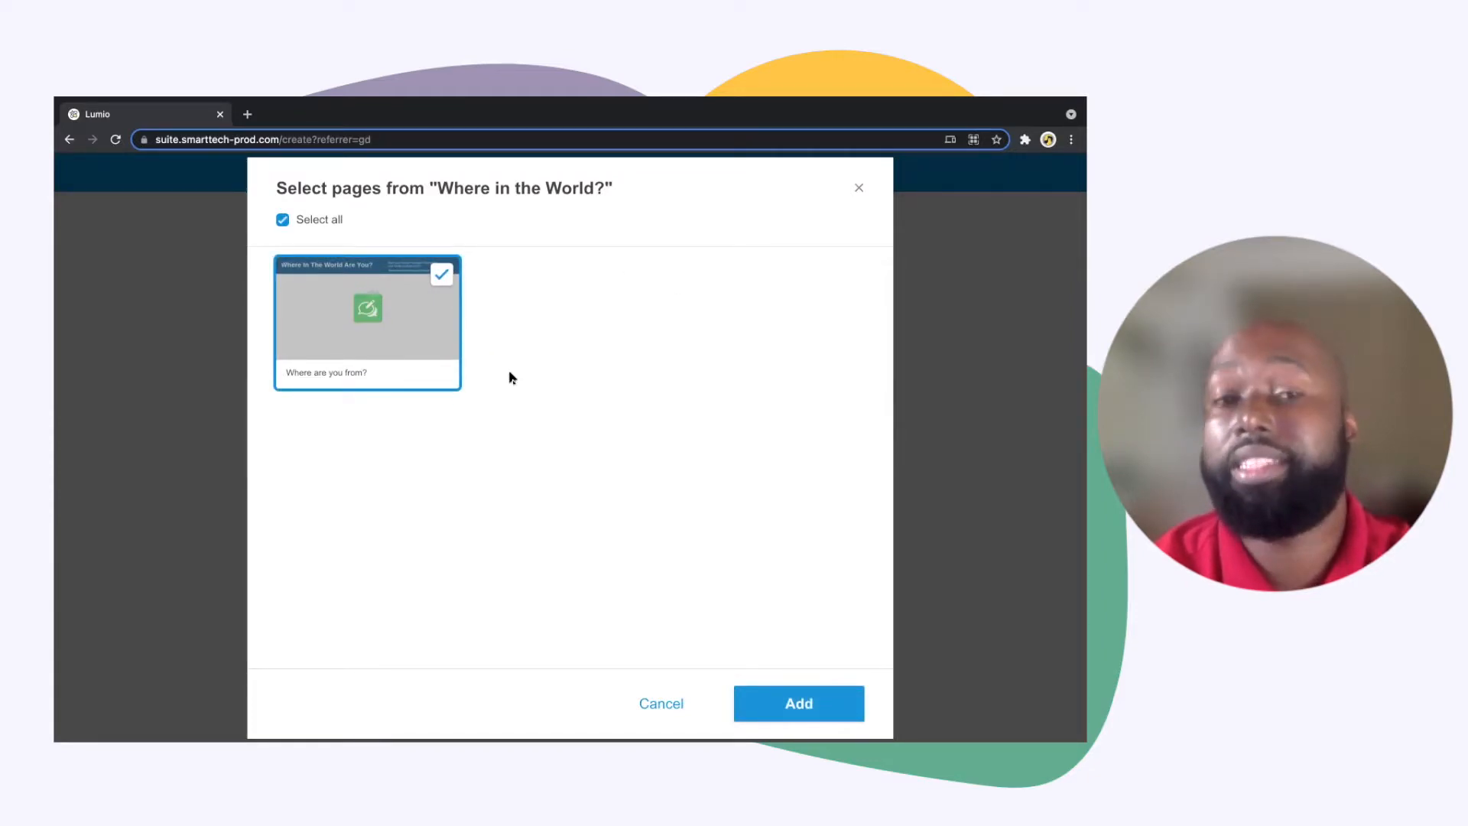
click(774, 703)
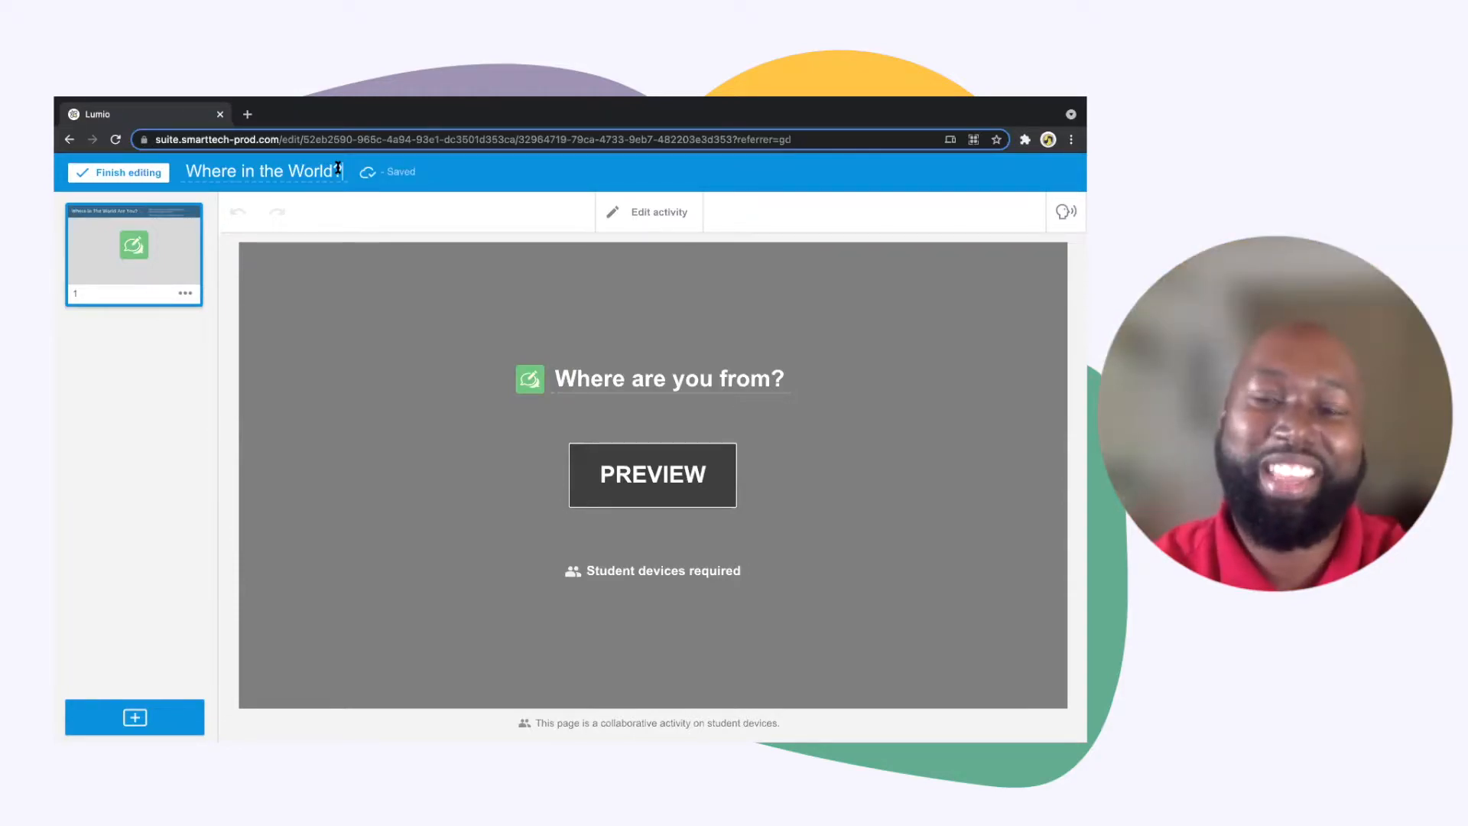
Rename the lesson as "Heritage Day Lesson"
triple_click(186, 172)
key(BackSpace)
text(Heritage)
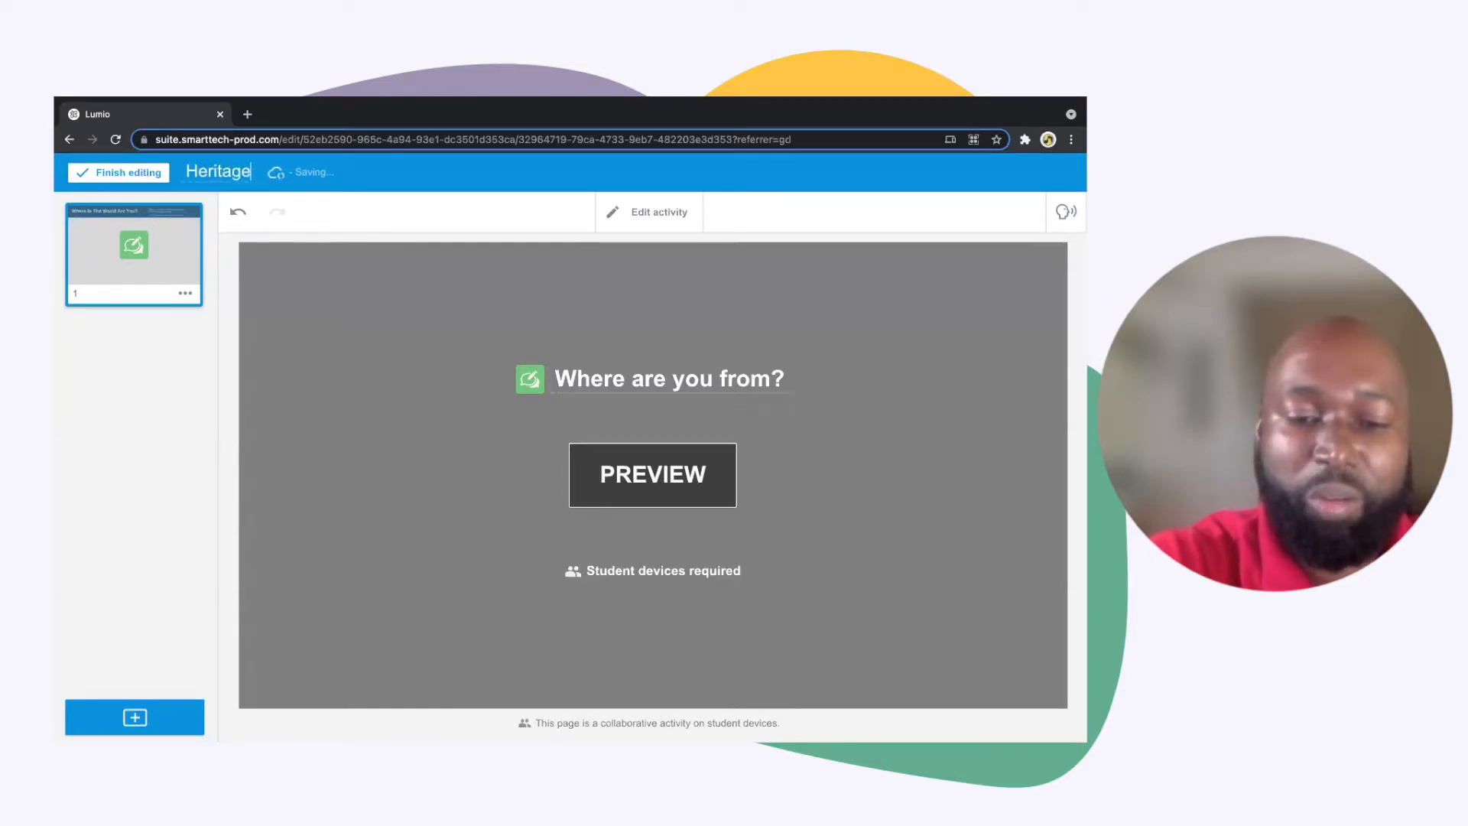
text( Day)
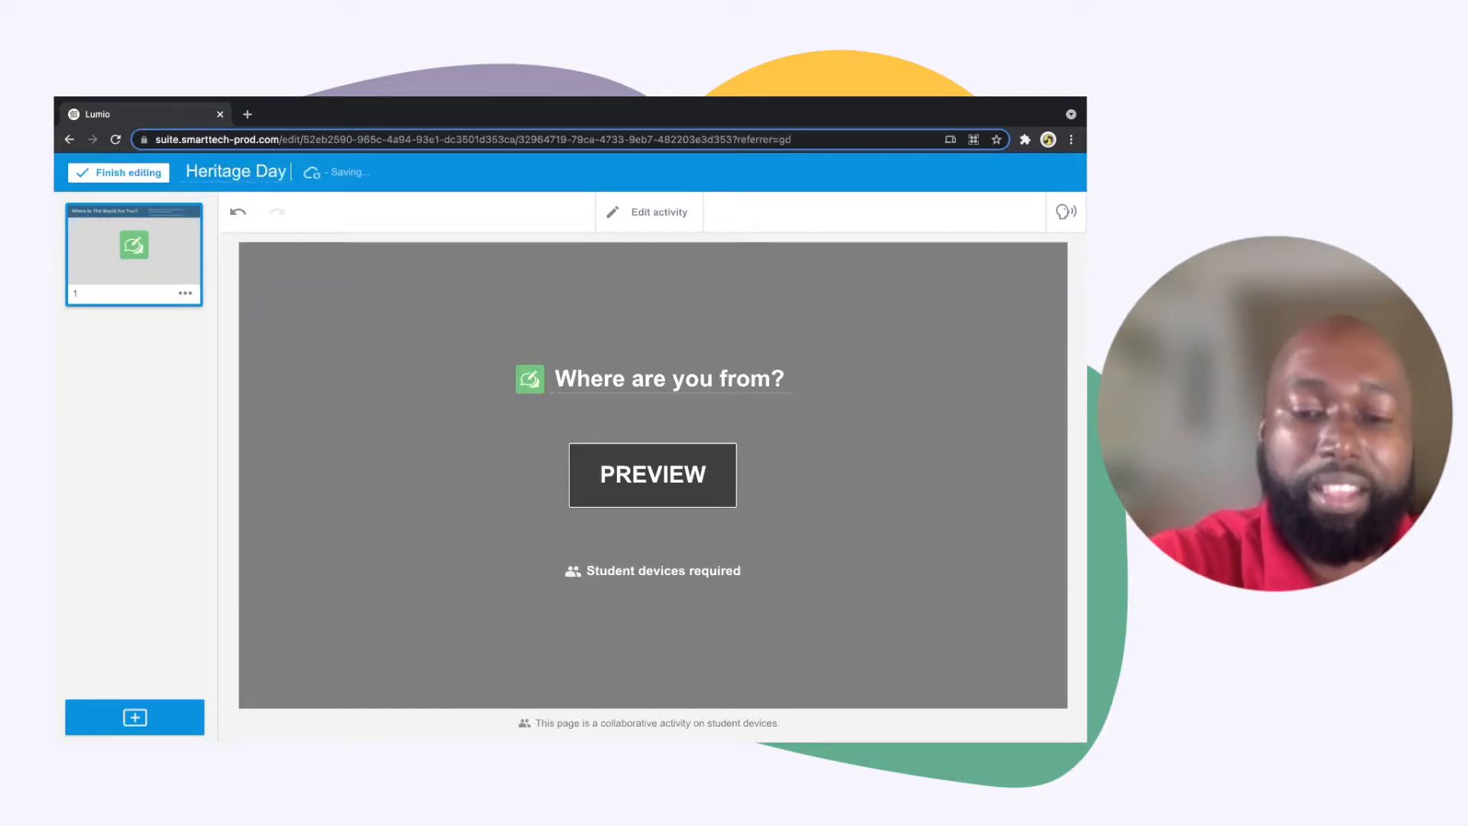
text( Lesson)
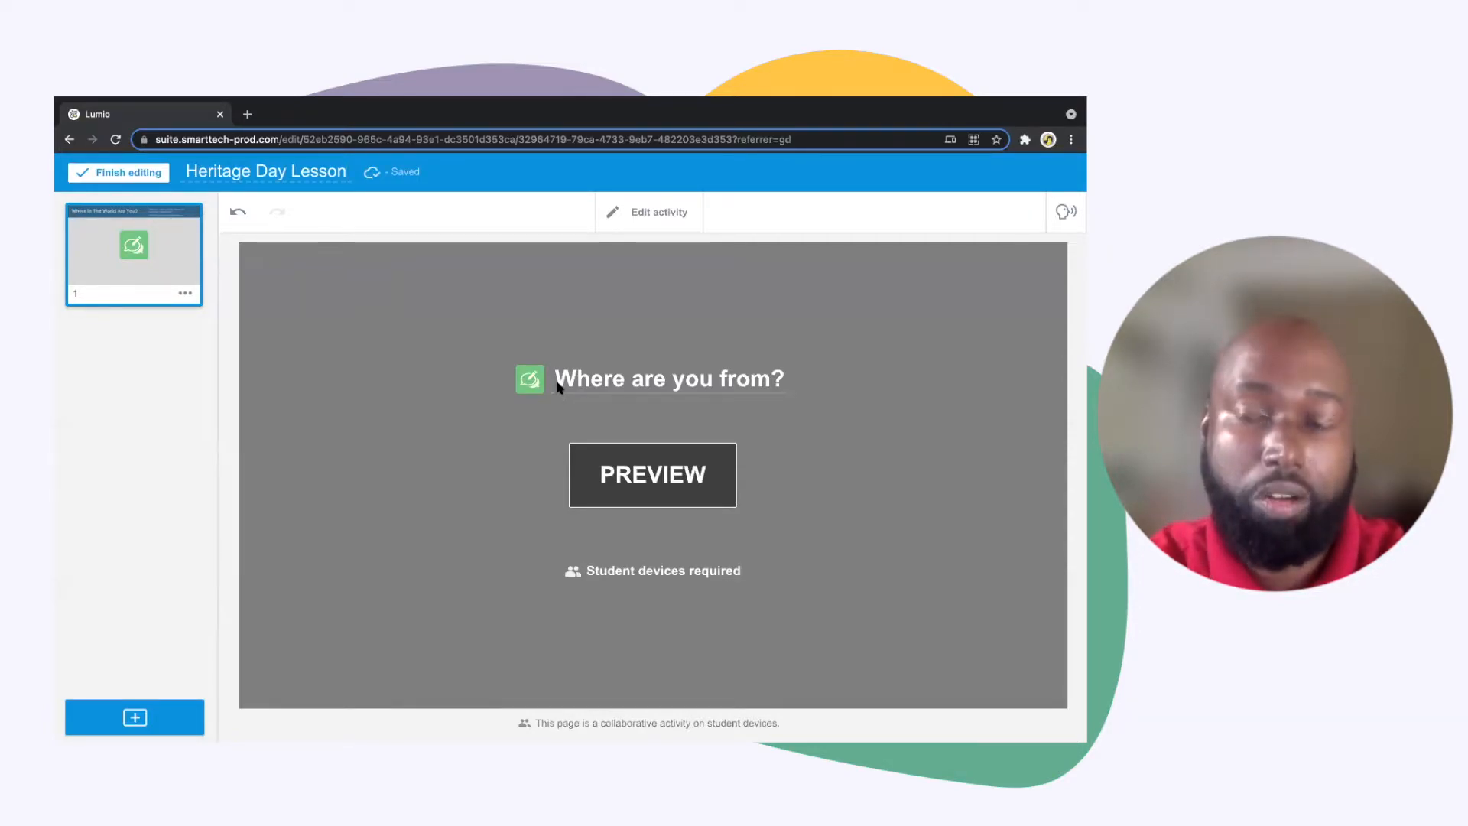
Convert the "Where are you from?" activity to an editable regular page and check the options for adding images
click(661, 214)
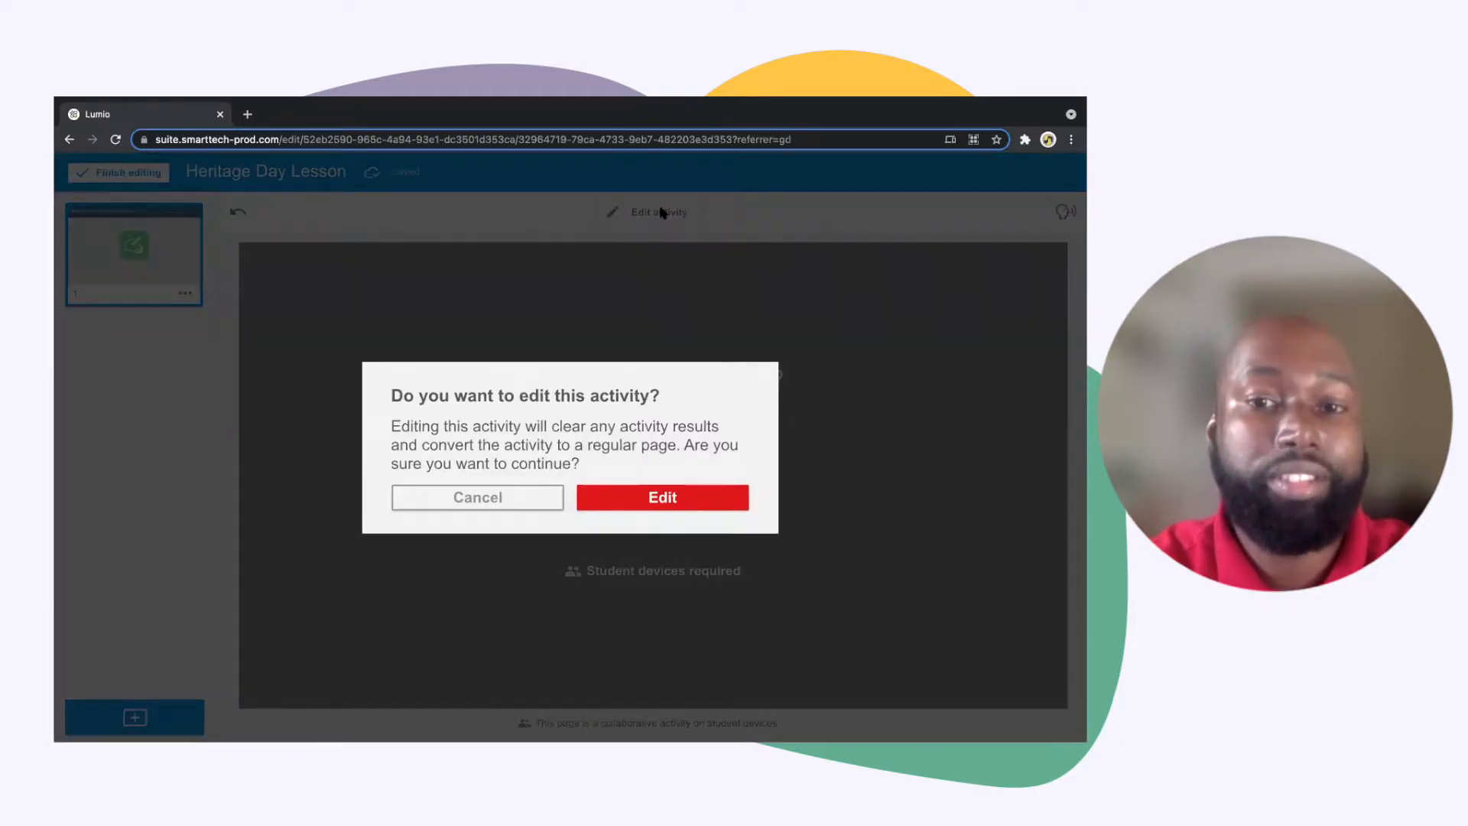
click(641, 507)
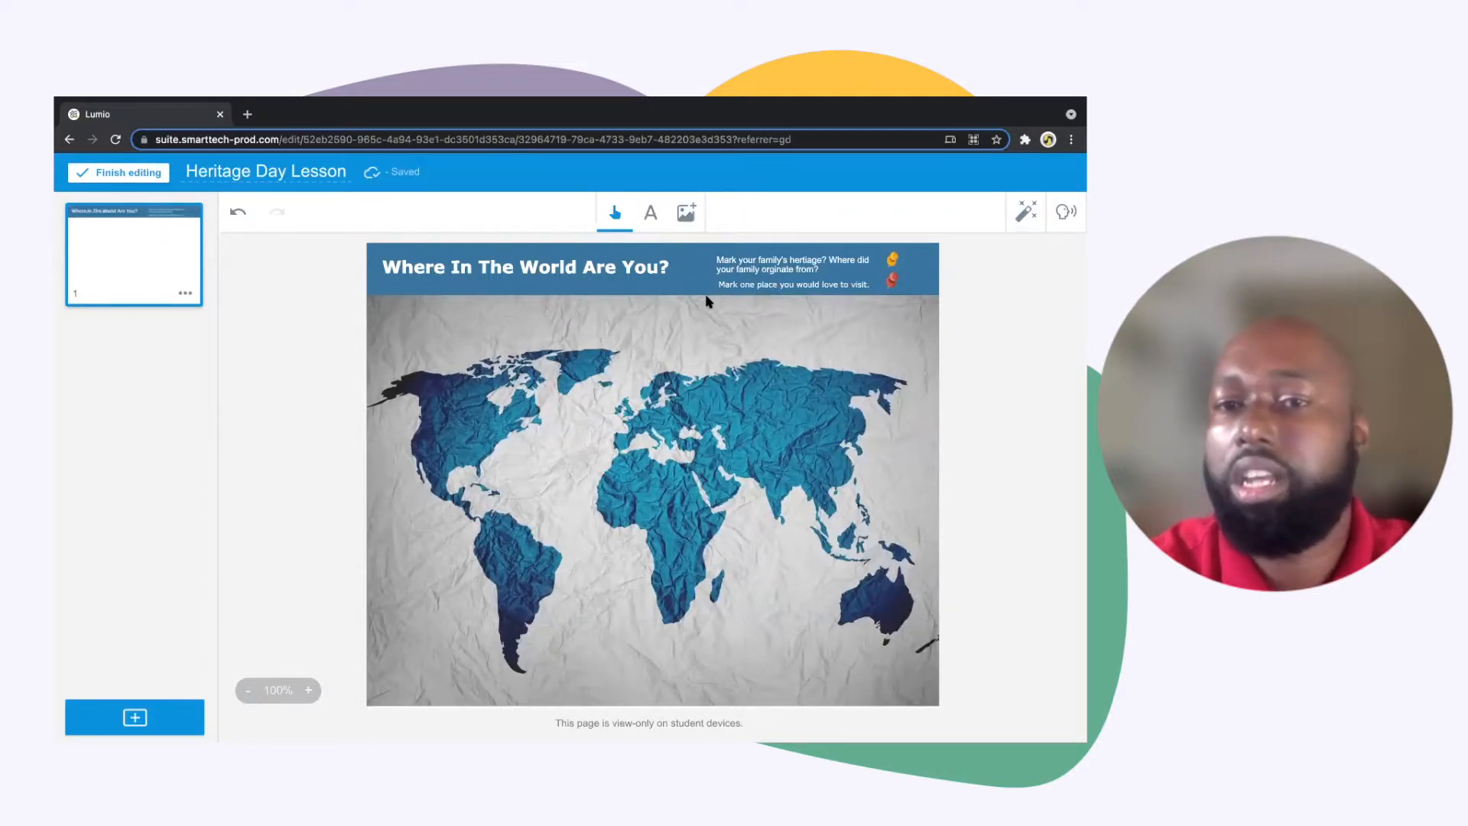
click(687, 215)
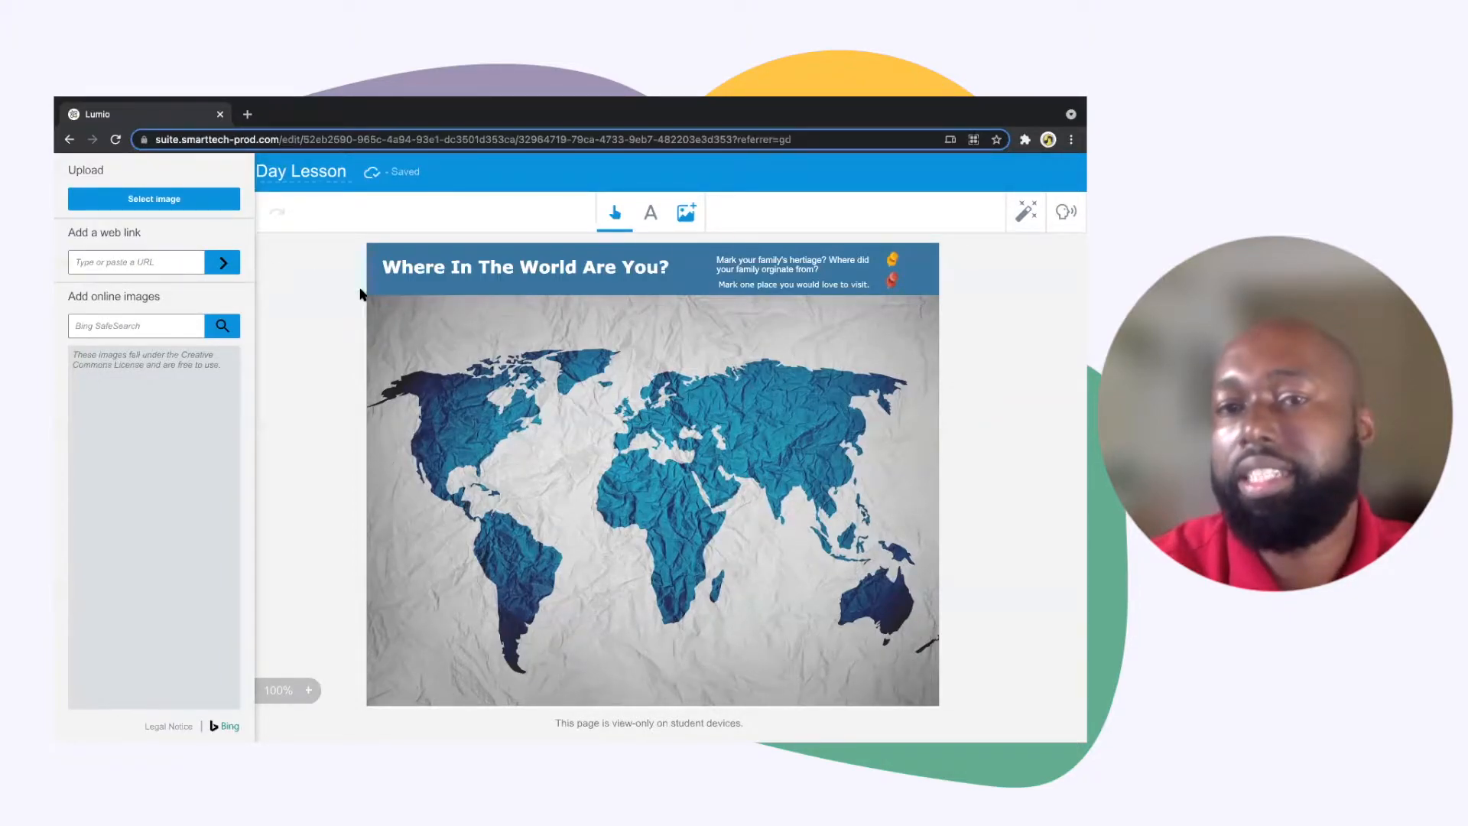
click(321, 311)
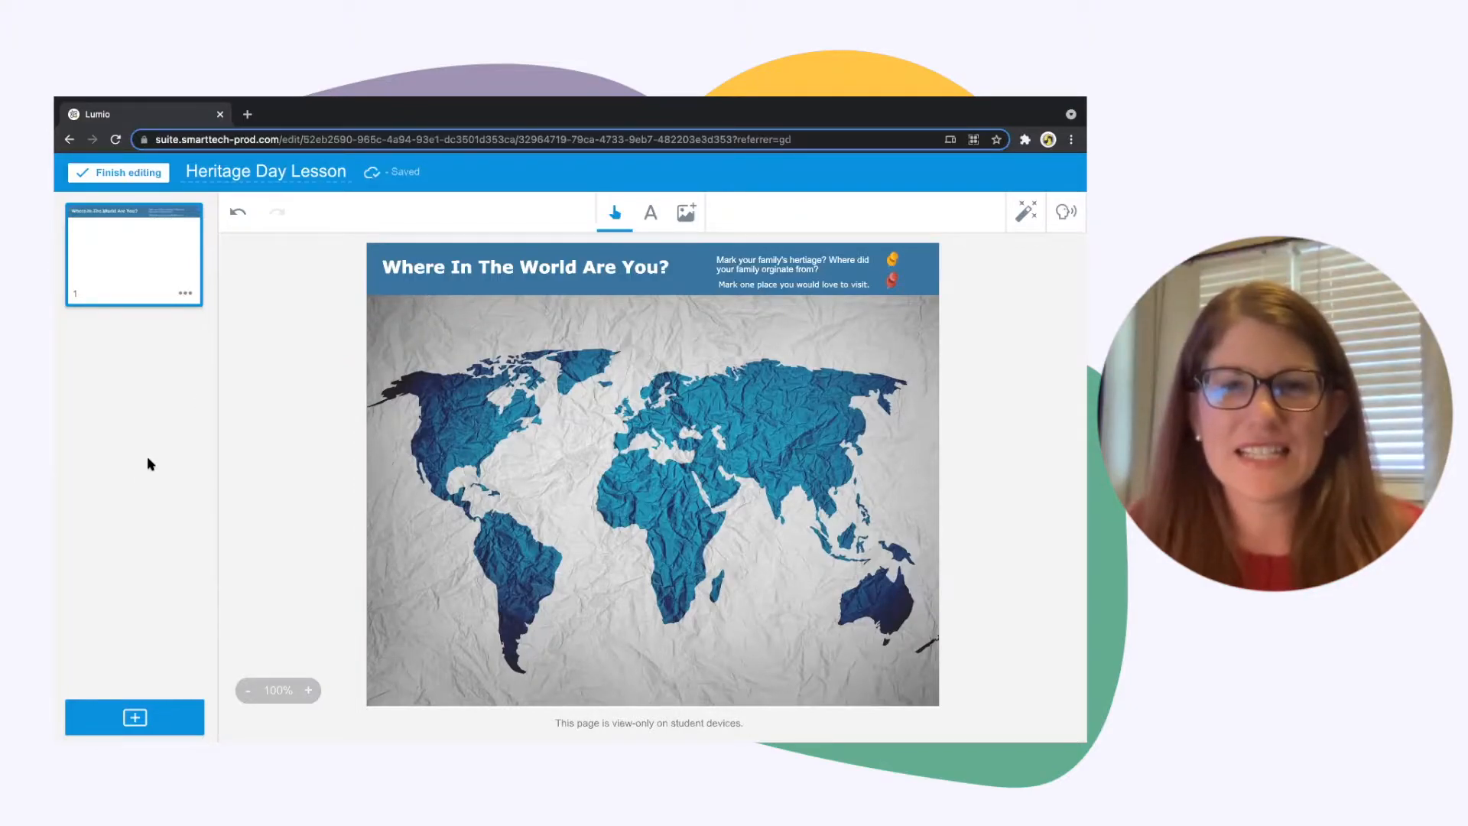
Start a new Rank Order activity from the game-based activity templates after previewing it
click(137, 718)
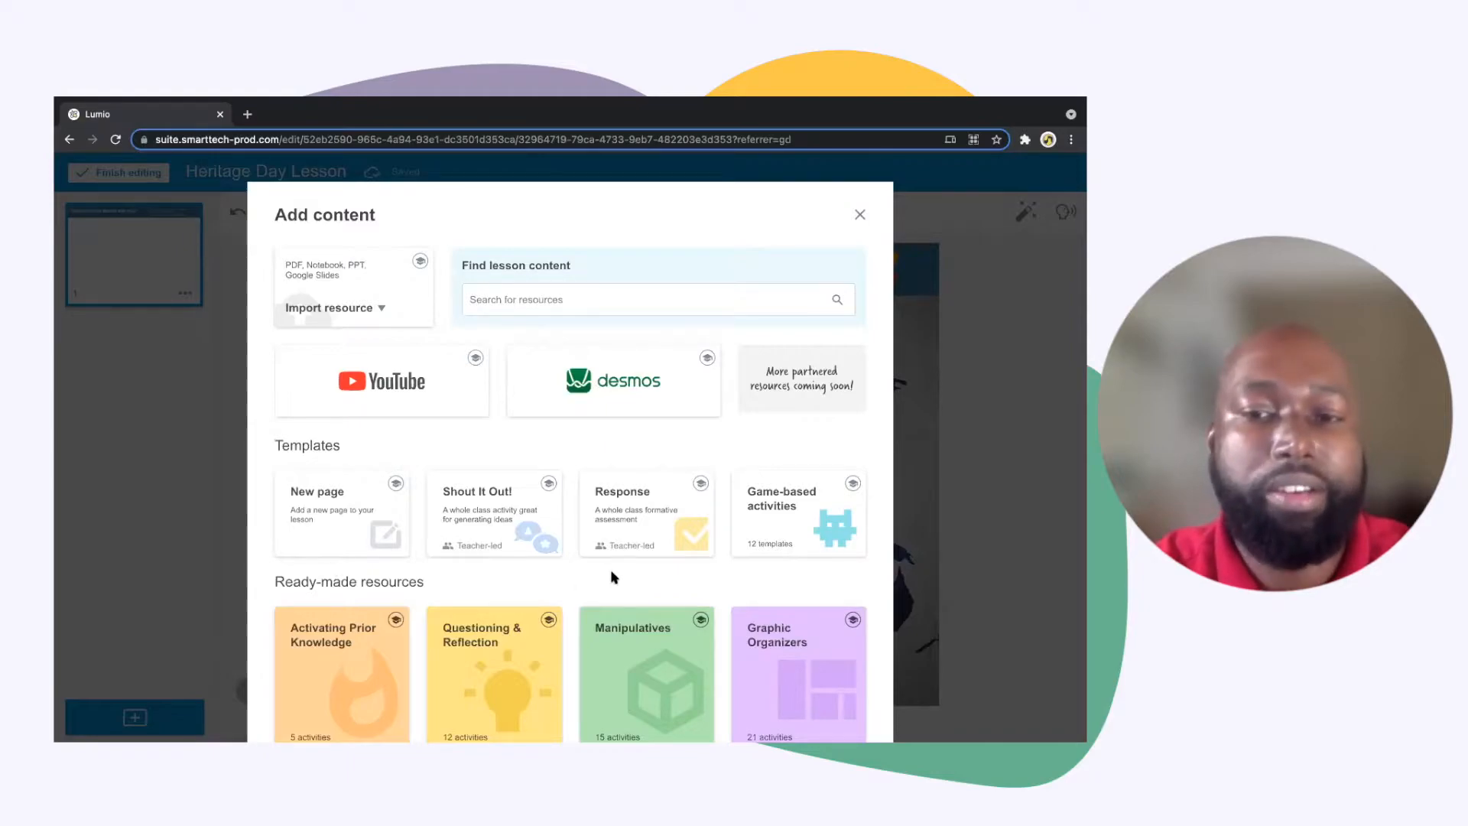
click(796, 511)
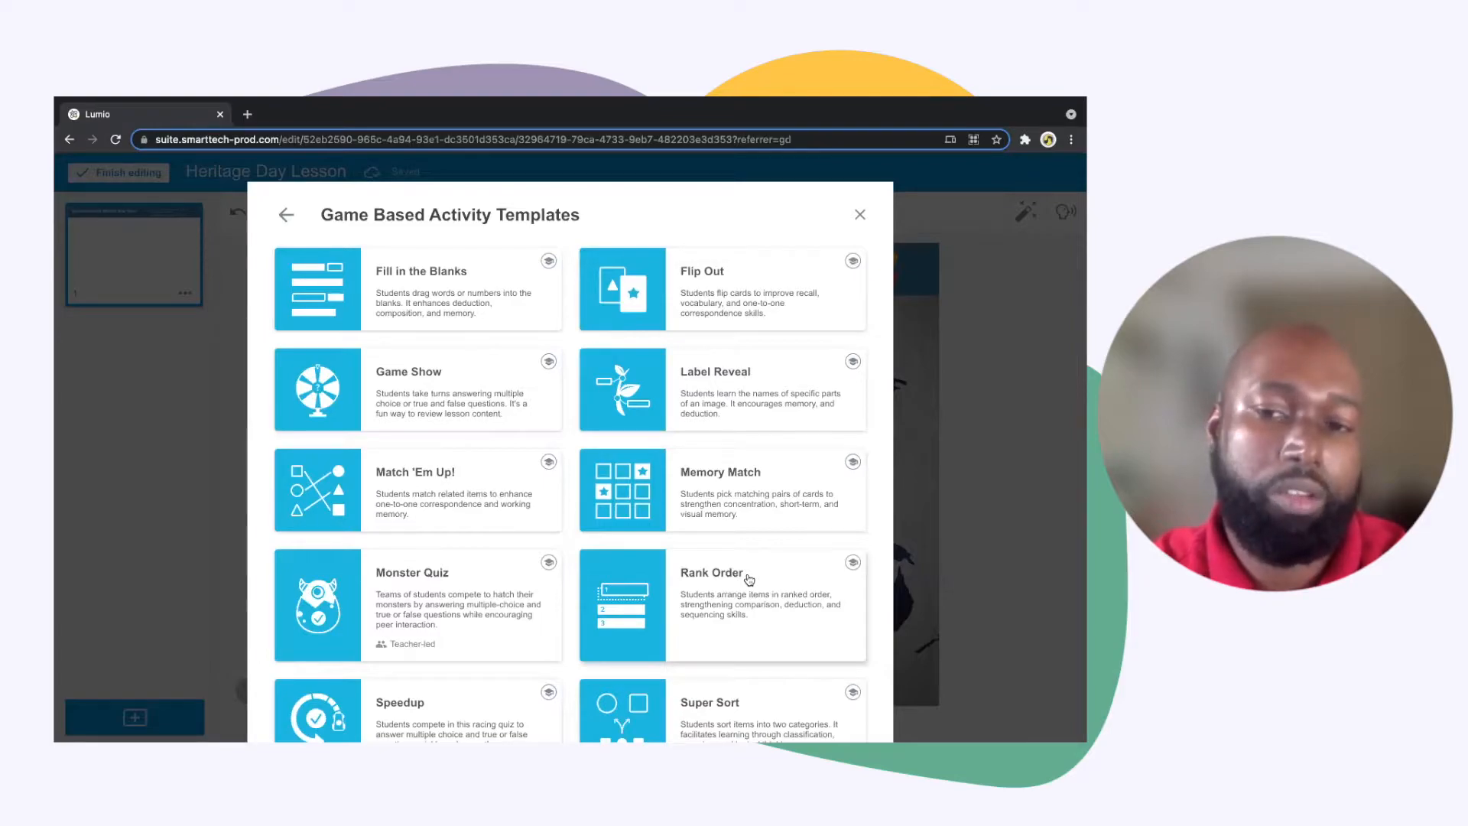
click(854, 569)
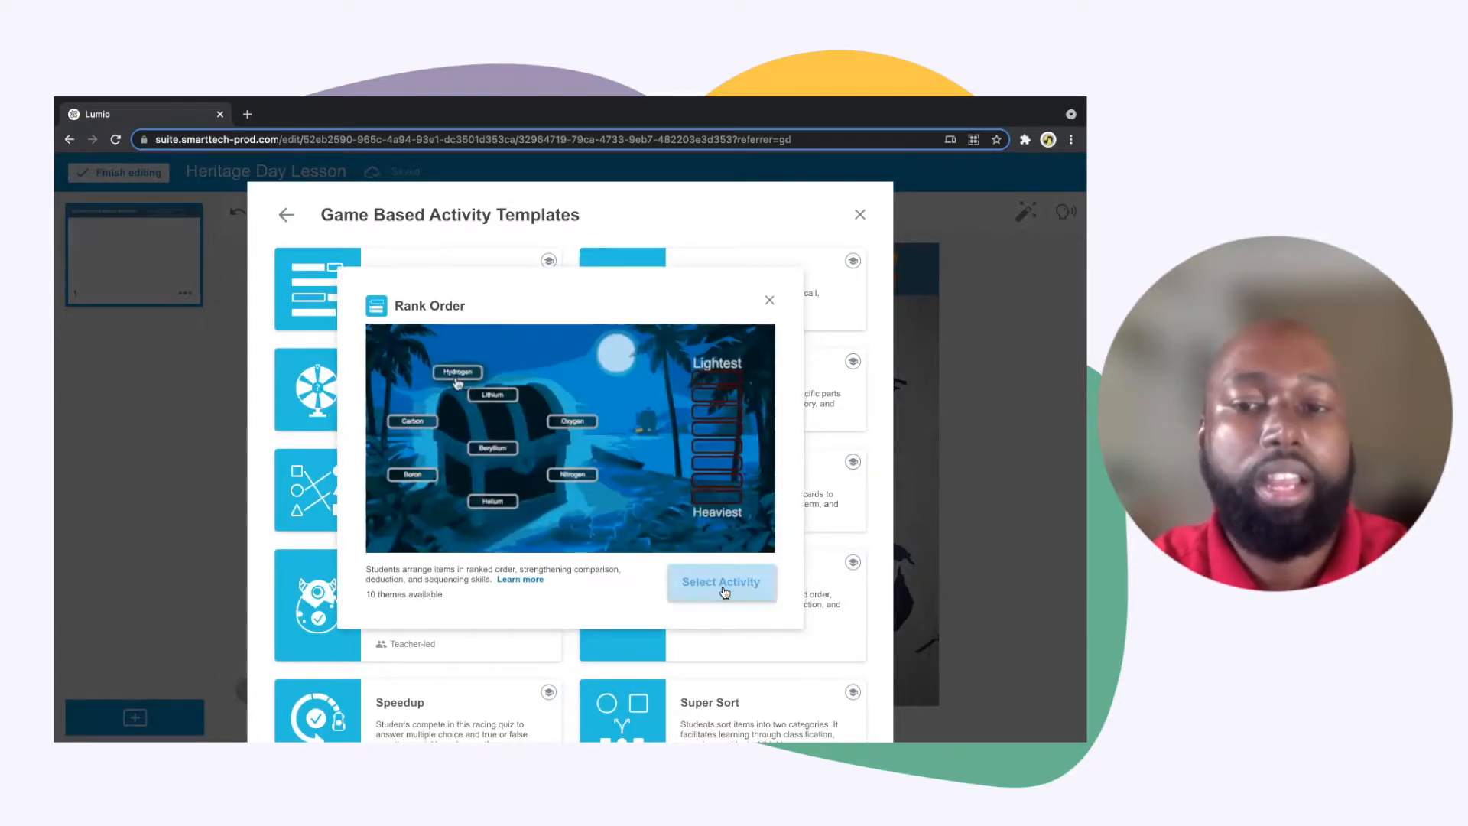
click(722, 585)
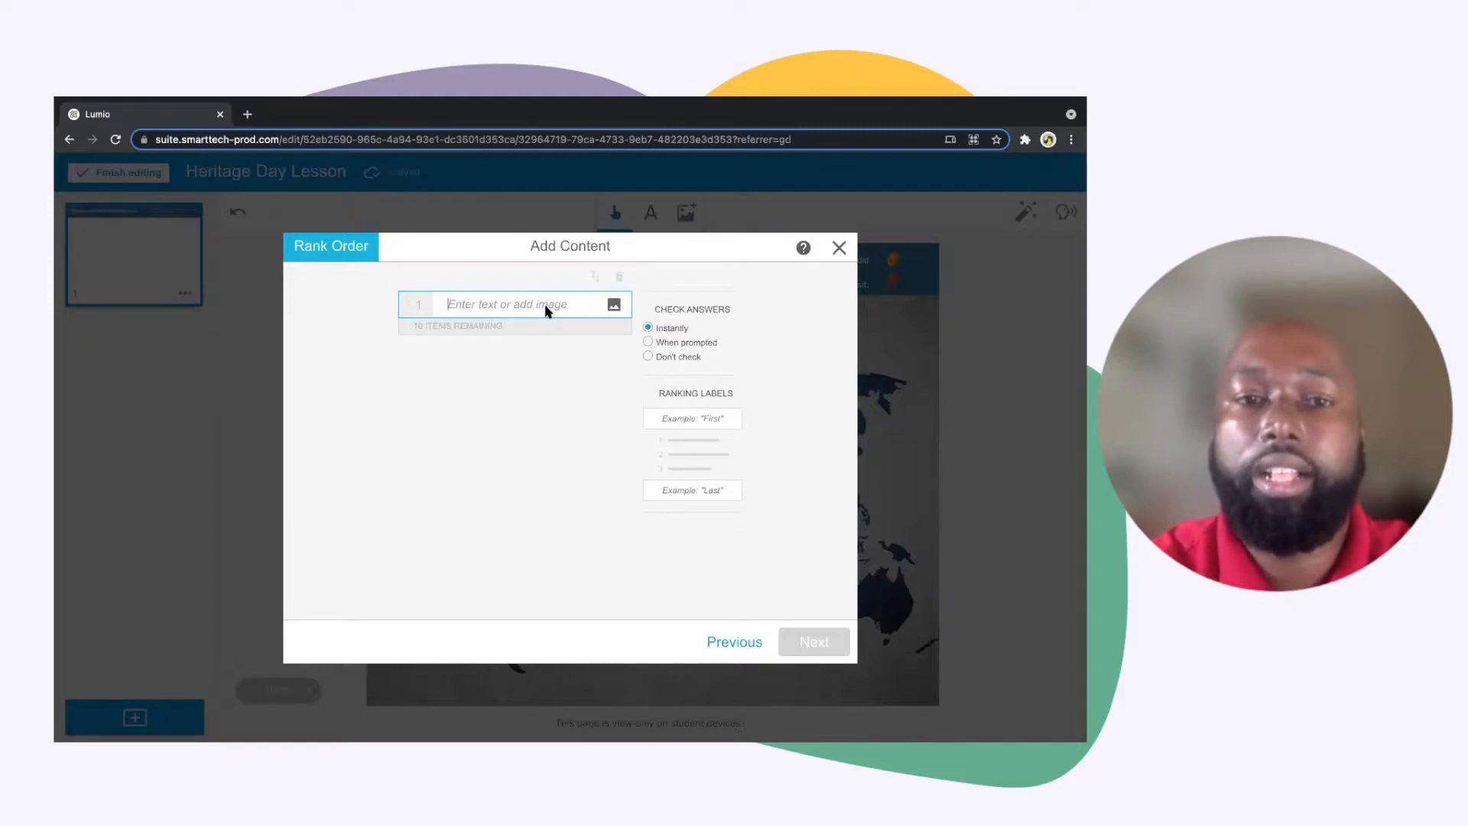
Enter Language, Food and Clothing as the first three items of the Rank Order activity
text(Laun)
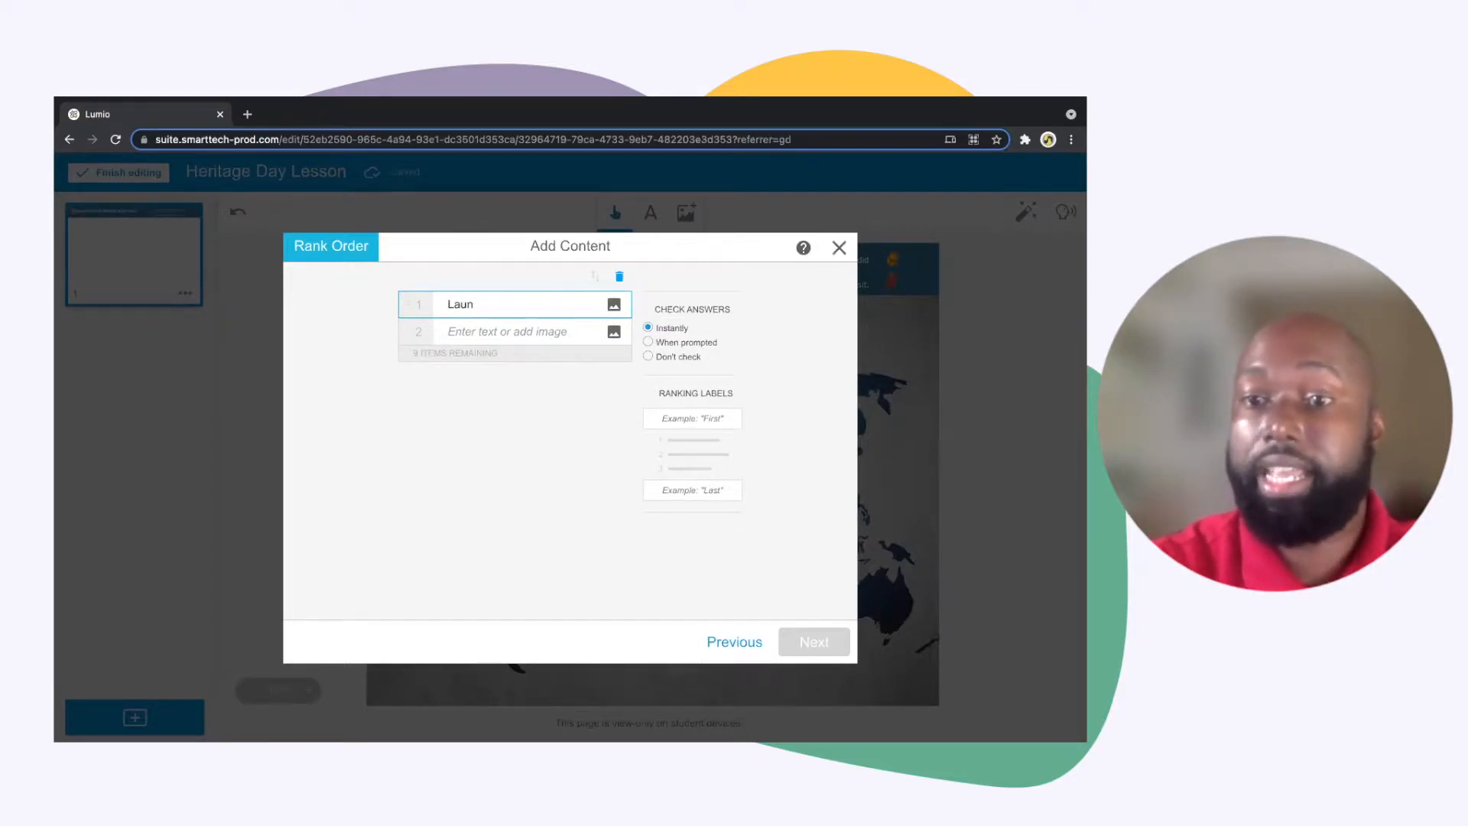
key(BackSpace)
key(BackSpace)
text(nguage)
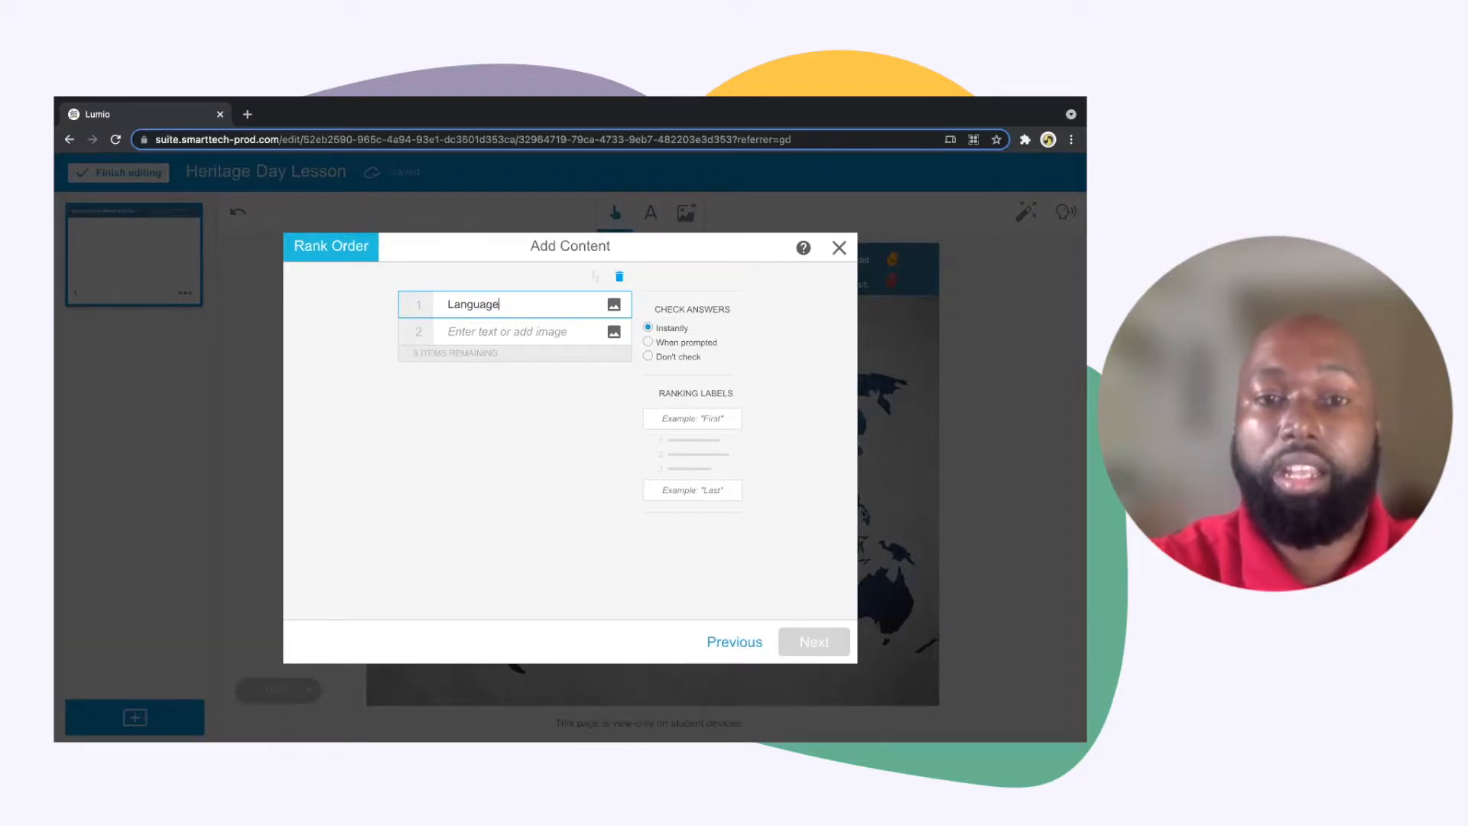
click(539, 334)
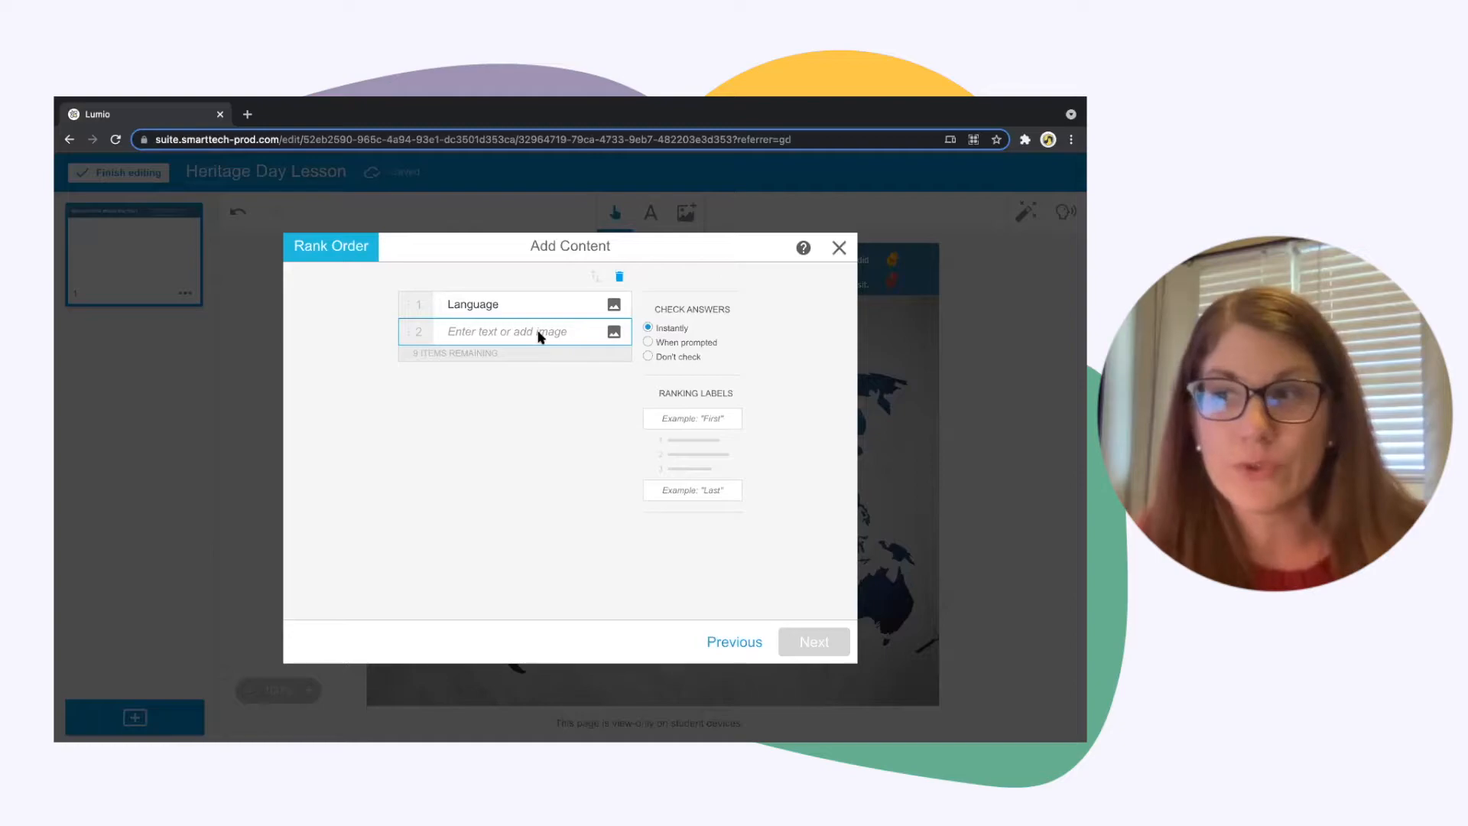
text(Food)
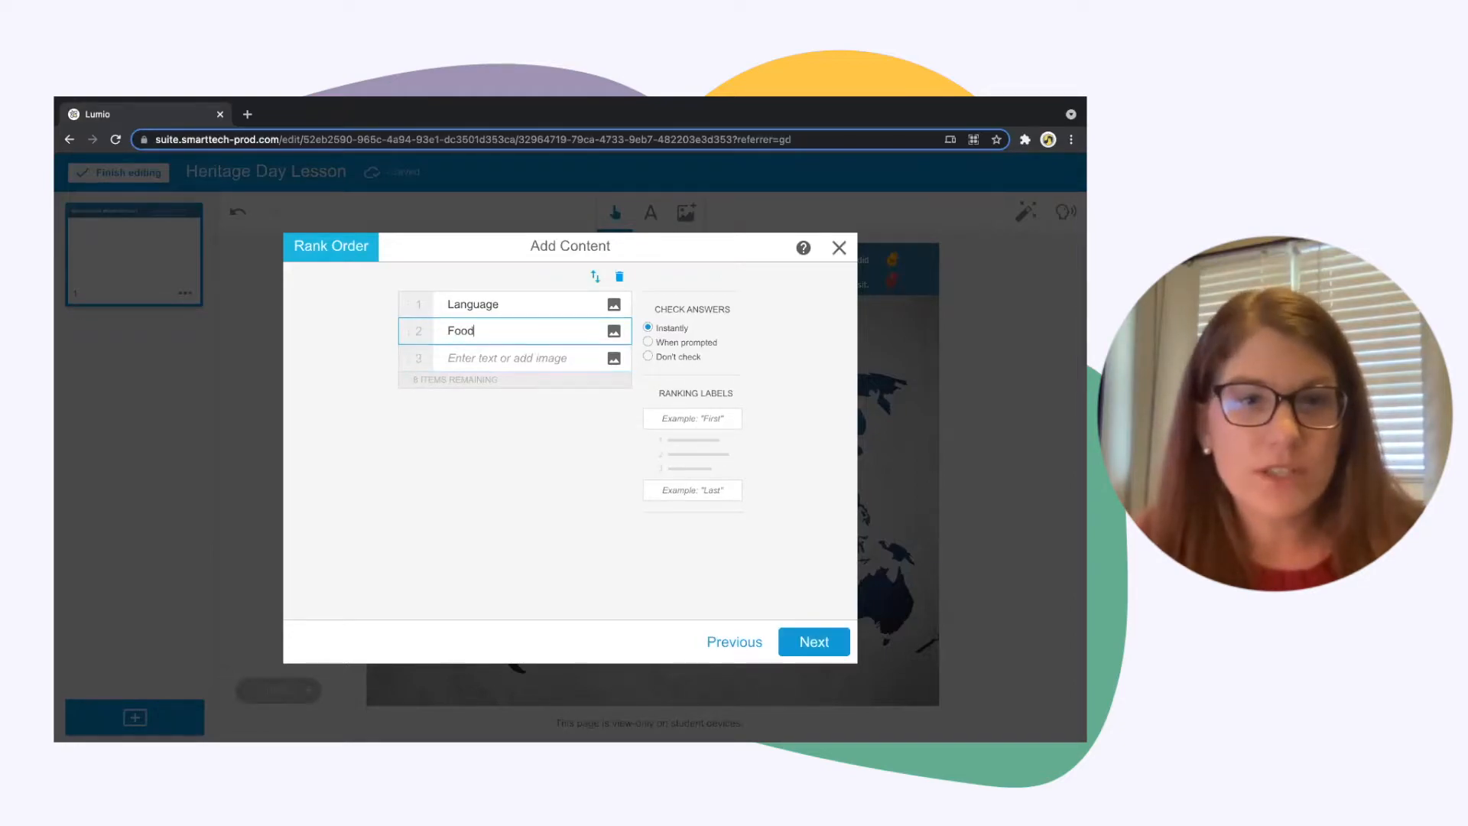
click(526, 360)
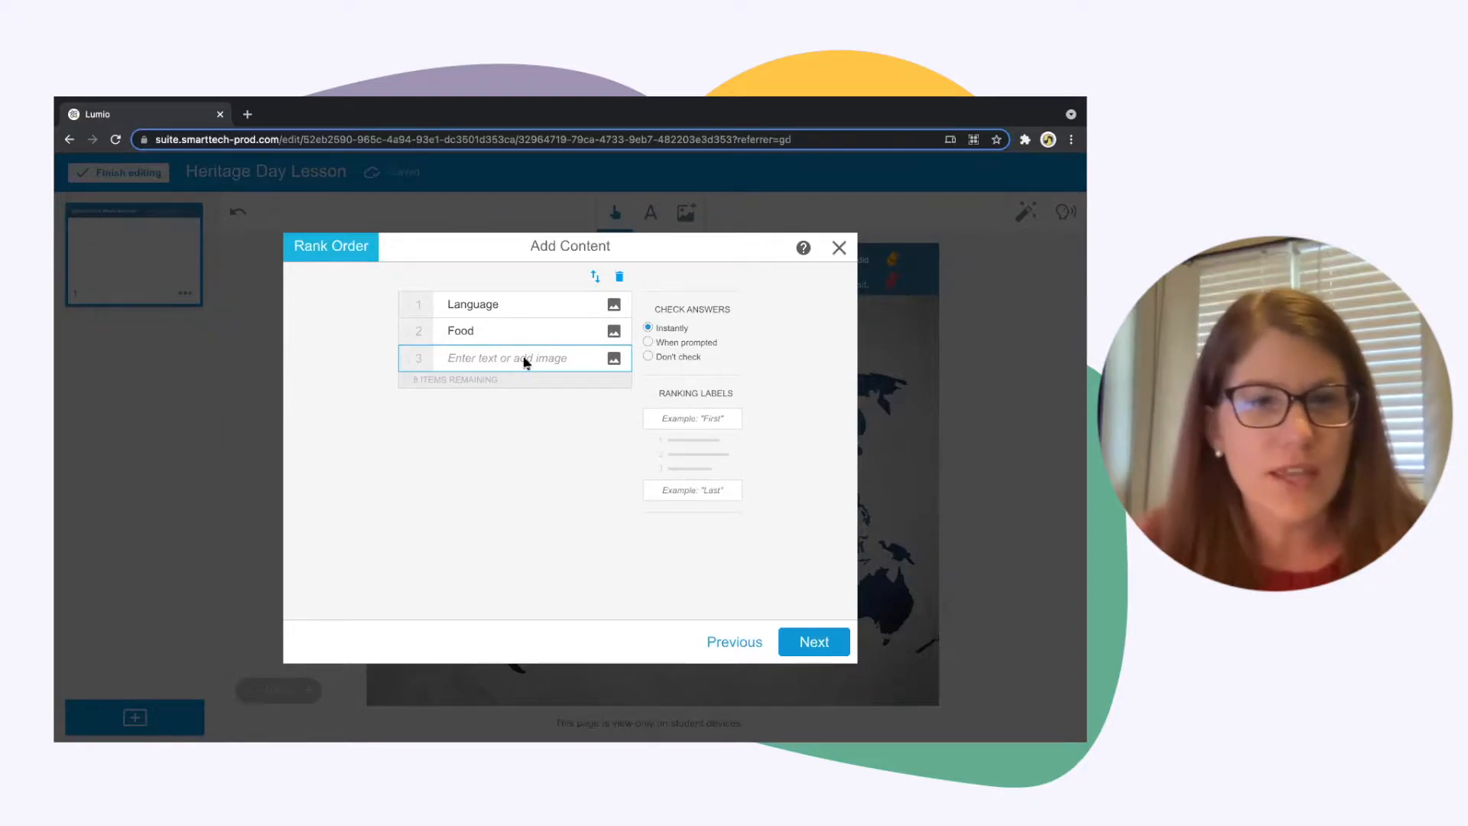
text(Clothing)
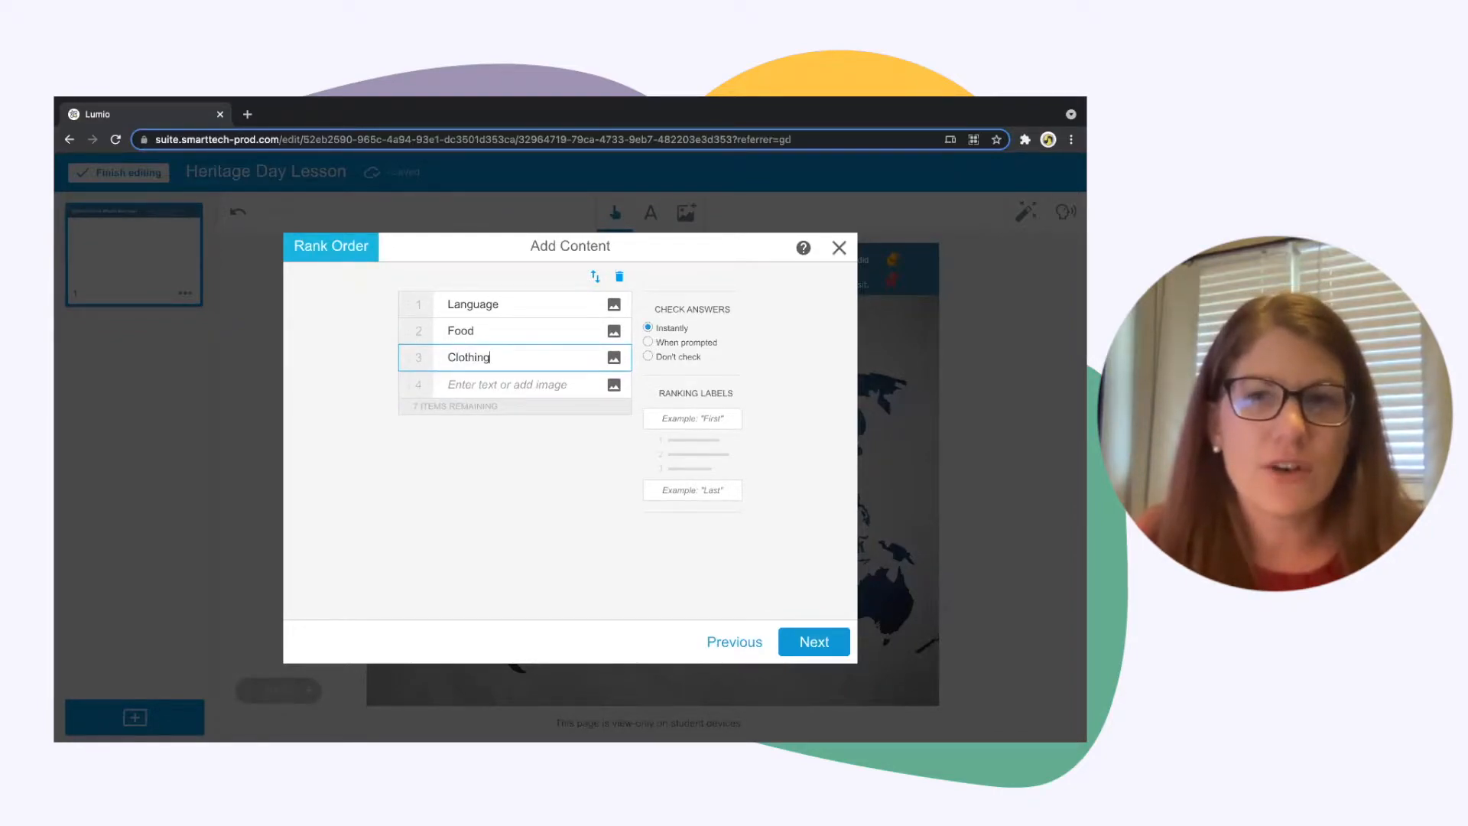
Enter Tradition, Beliefs and Holidays as the fourth, fifth and sixth items of the Rank Order activity
click(514, 387)
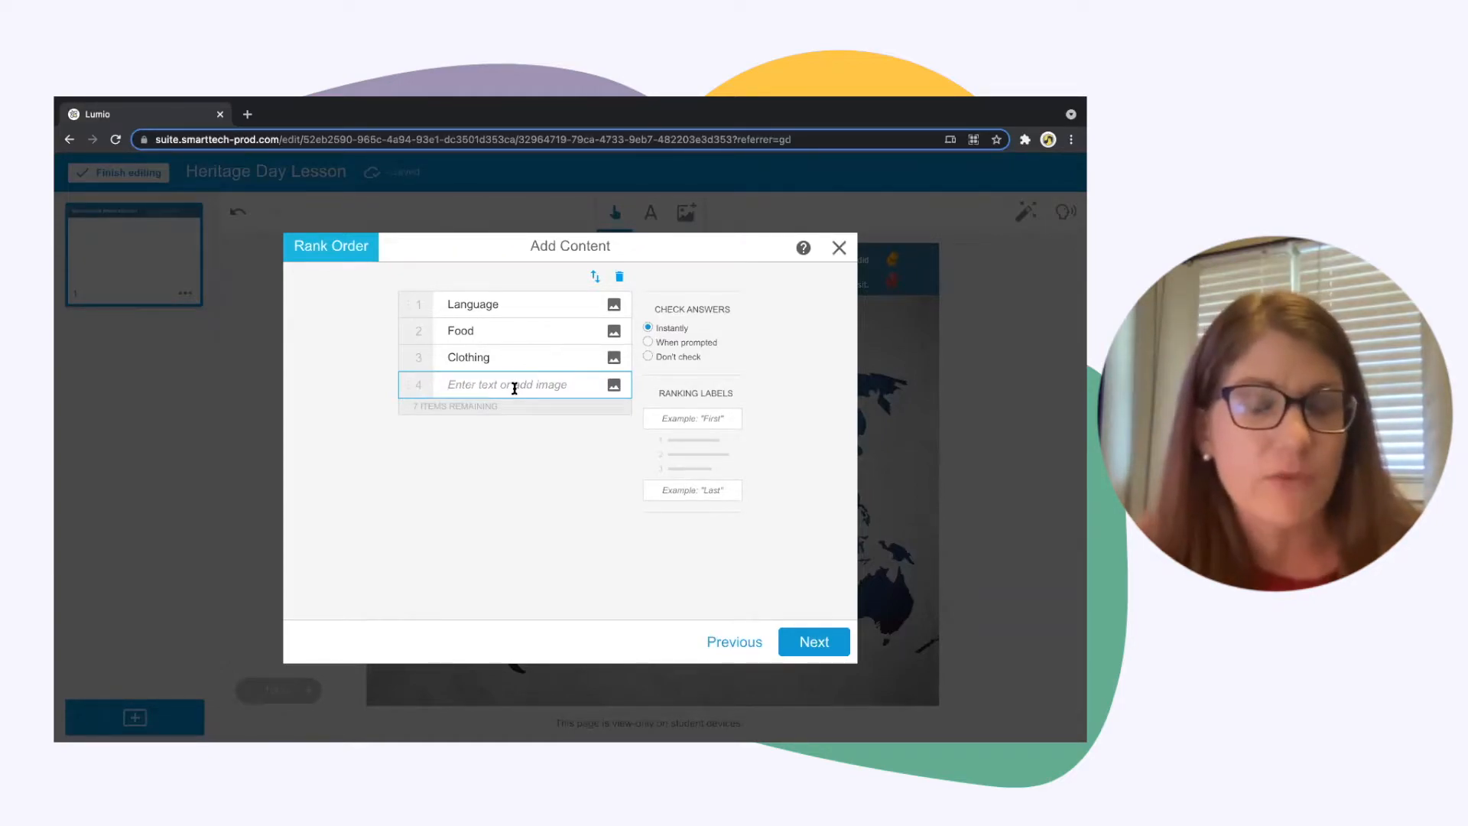
text(Tra)
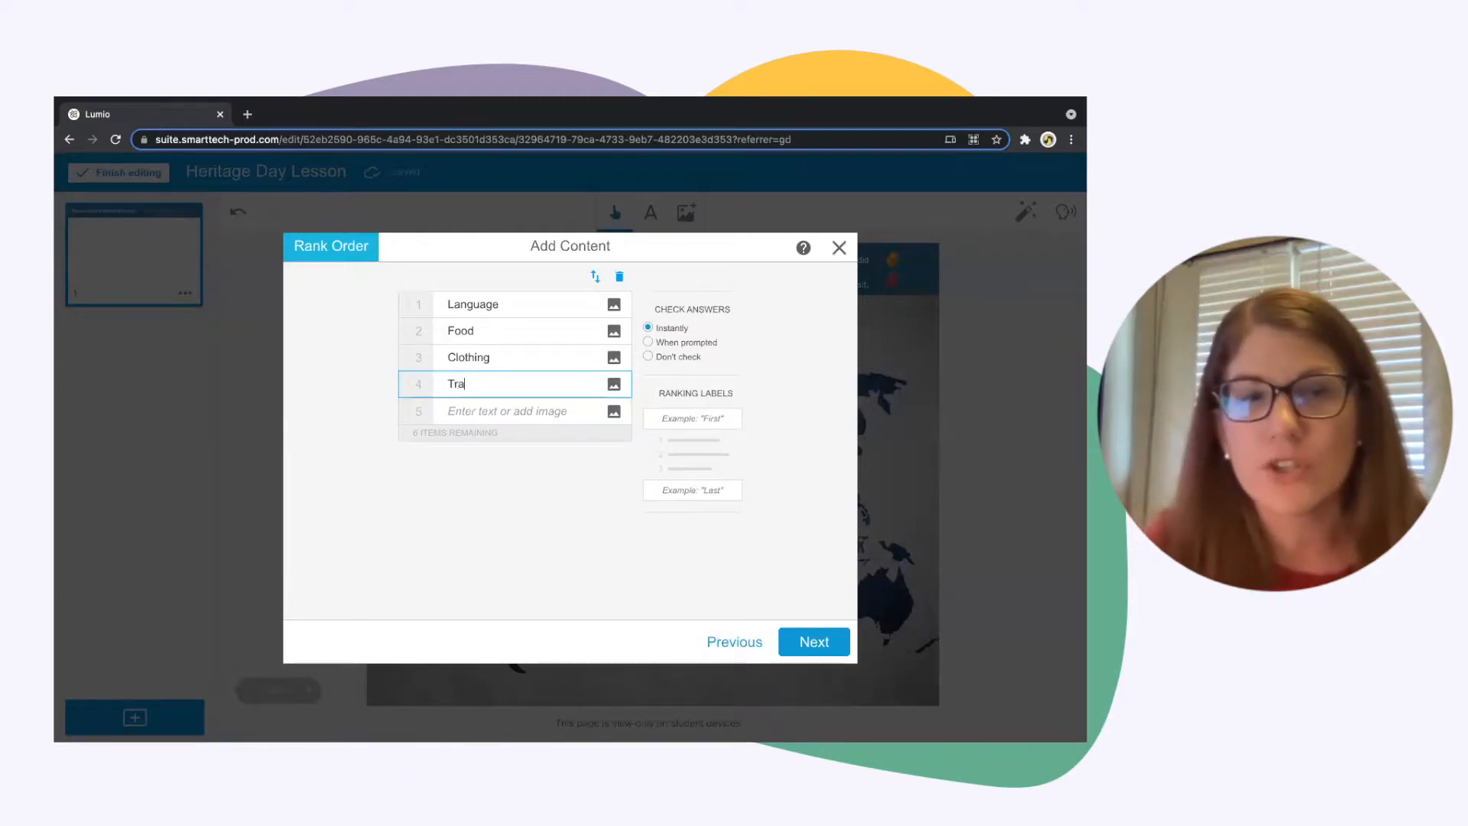
text(dition)
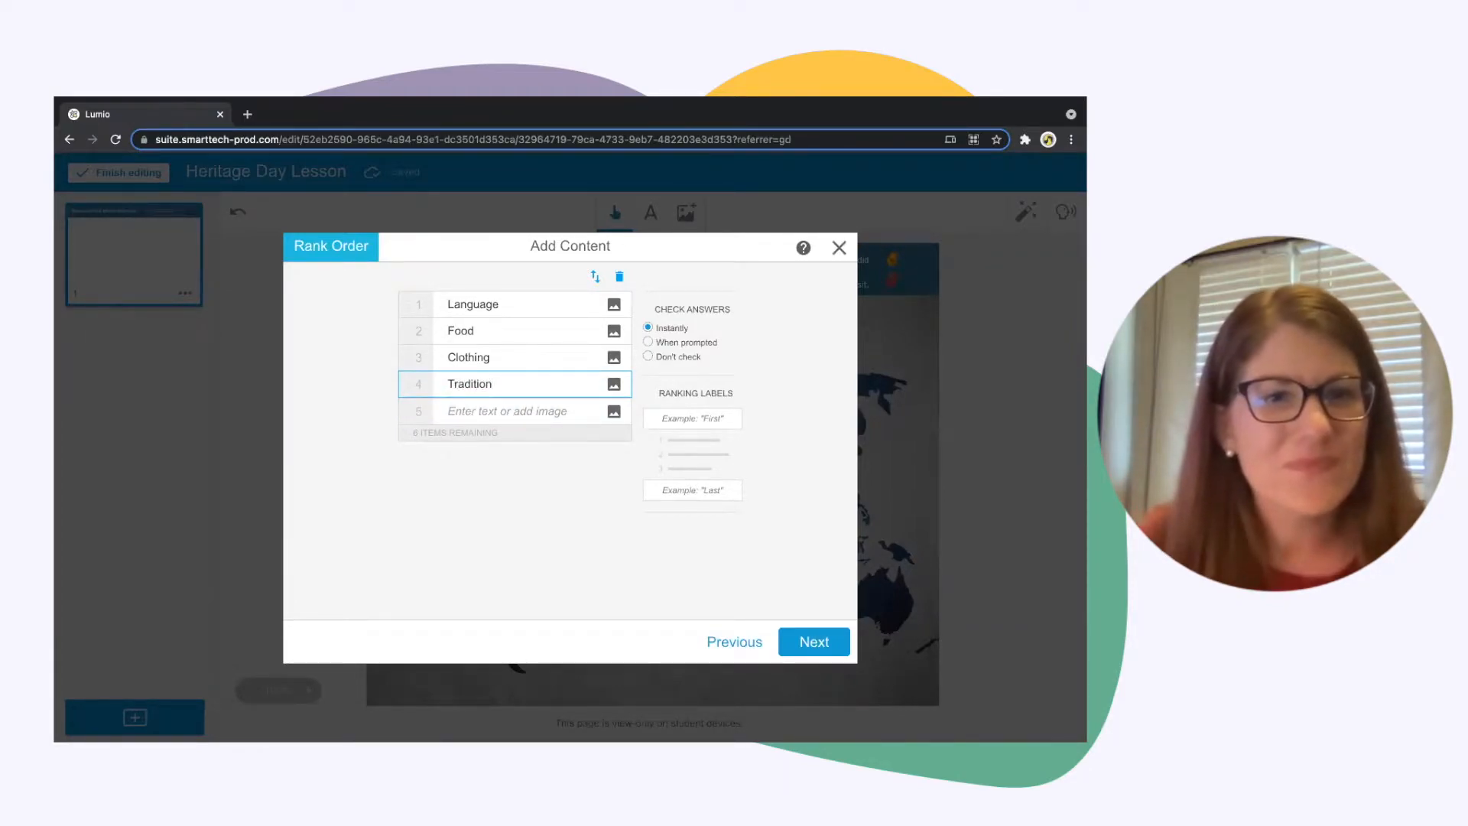
click(485, 416)
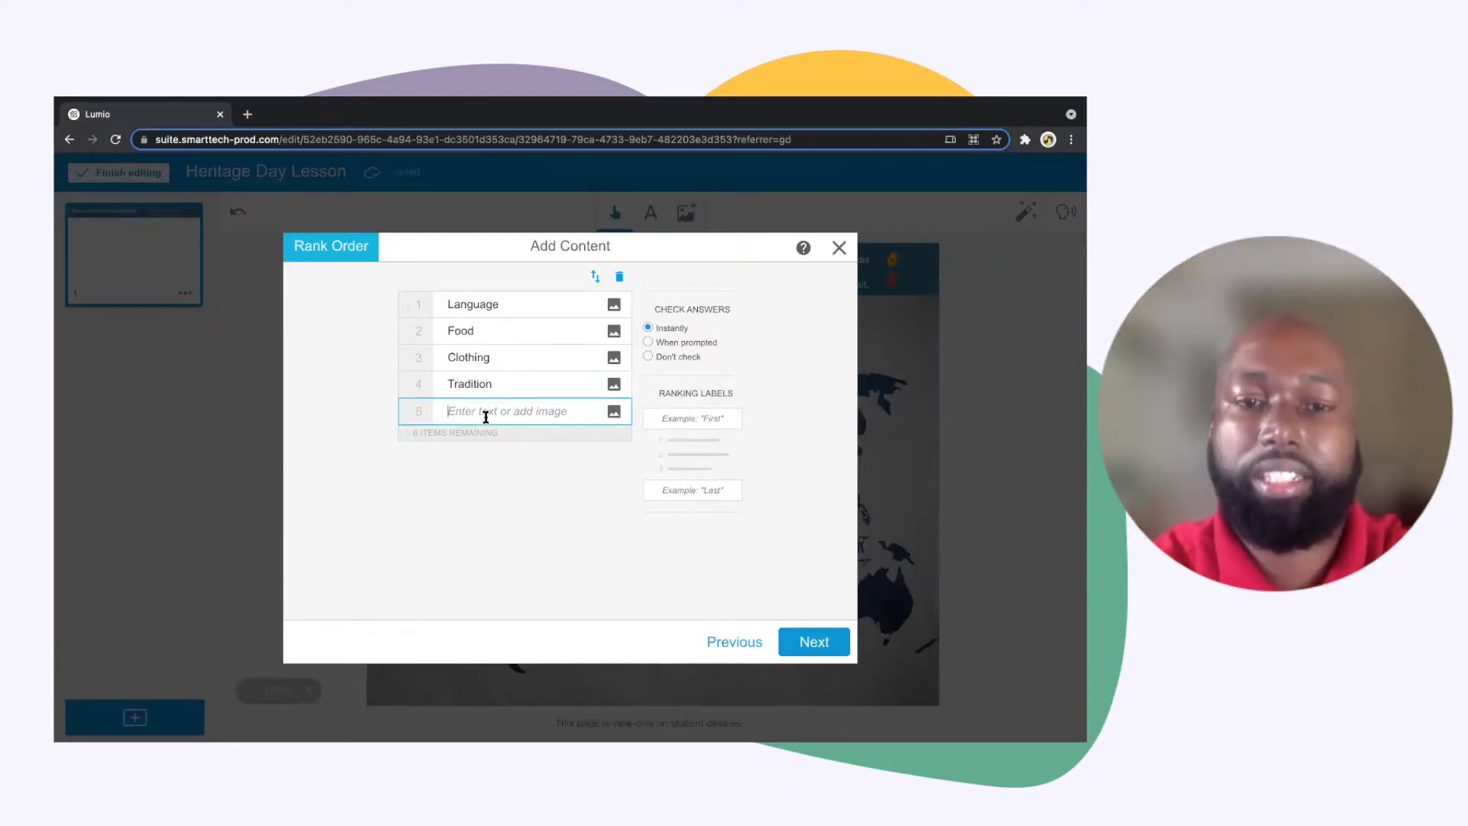
text(B)
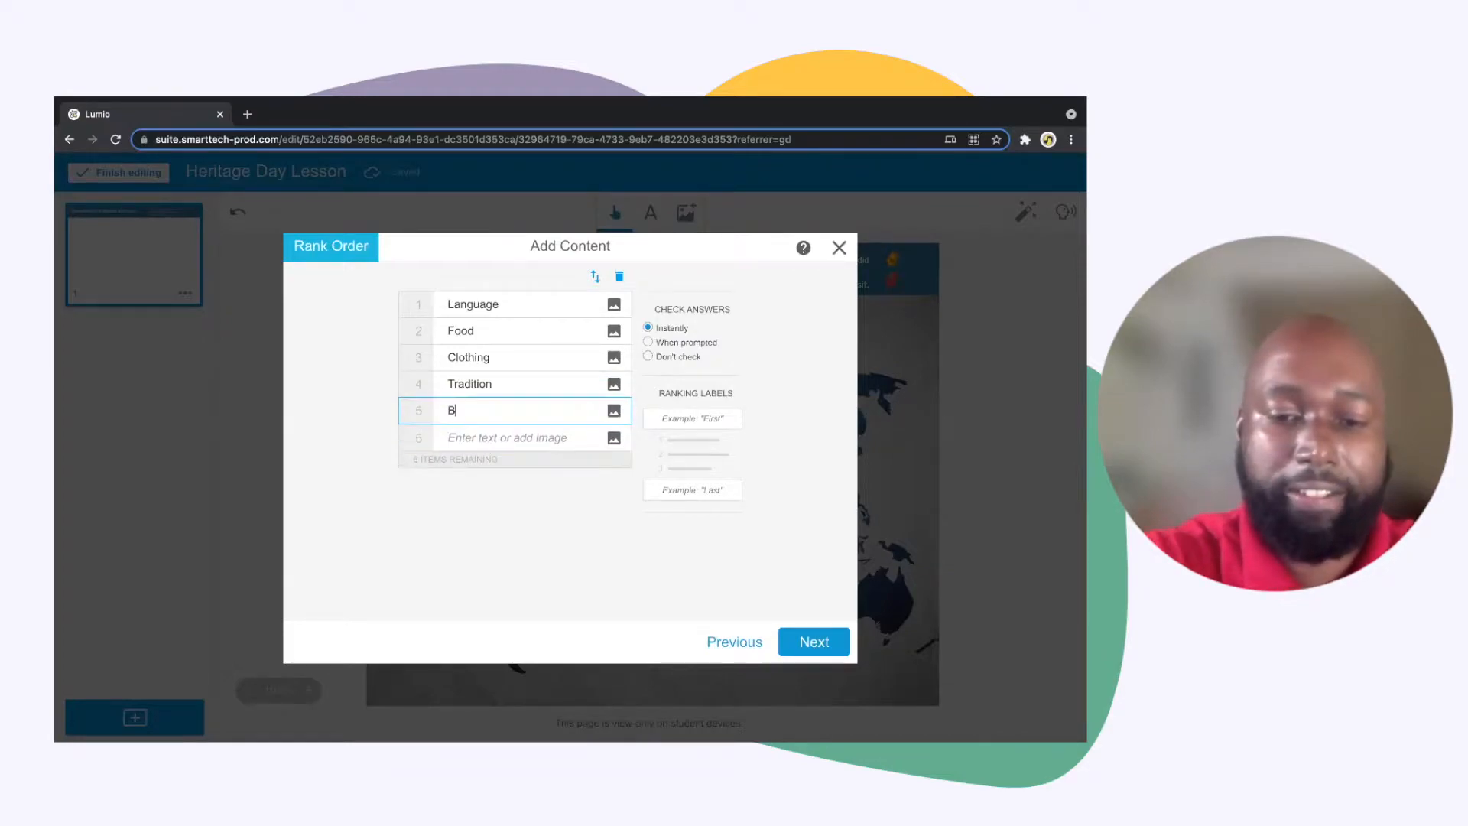
text(eliefs)
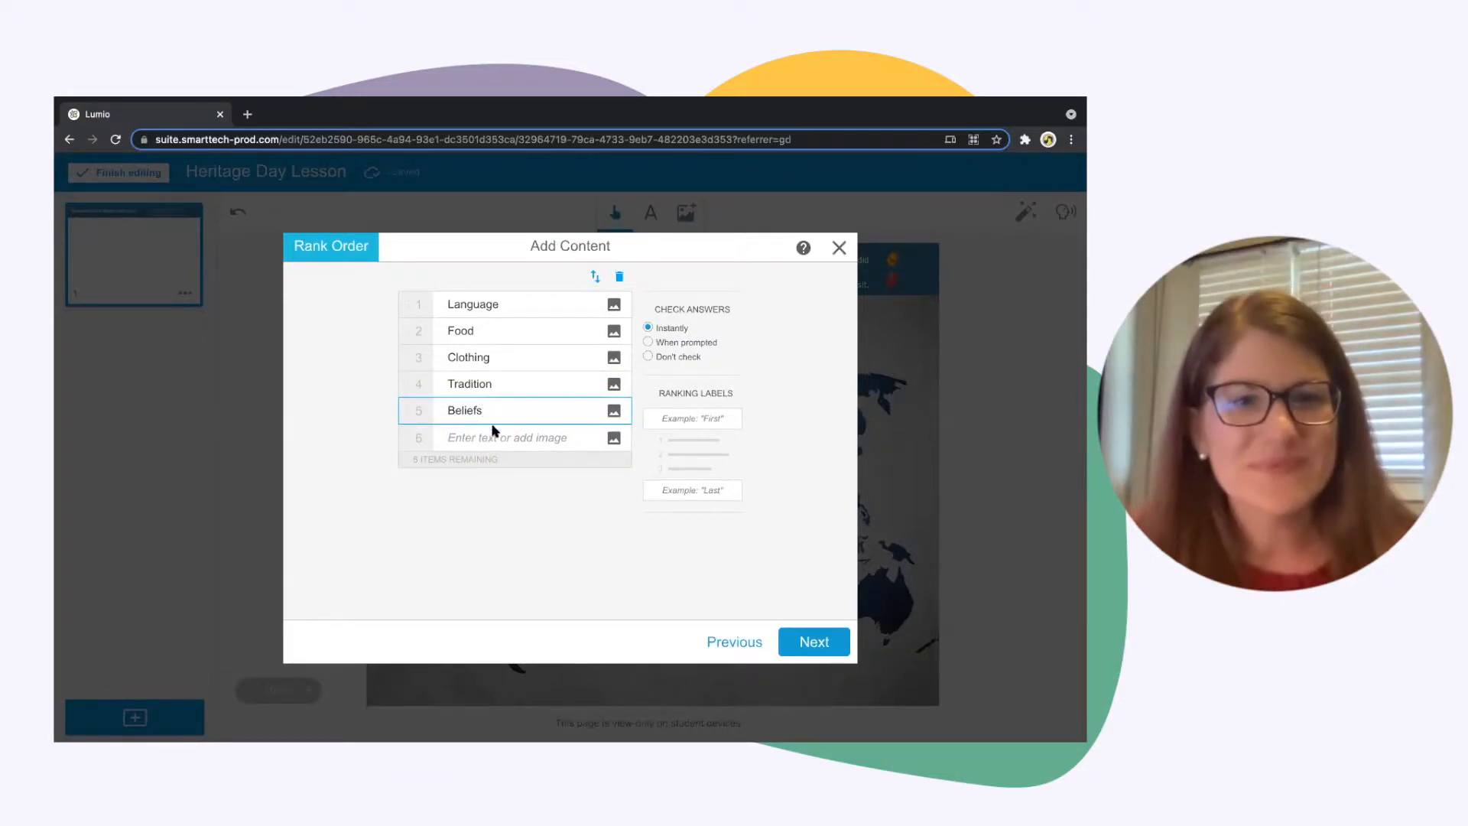
click(494, 444)
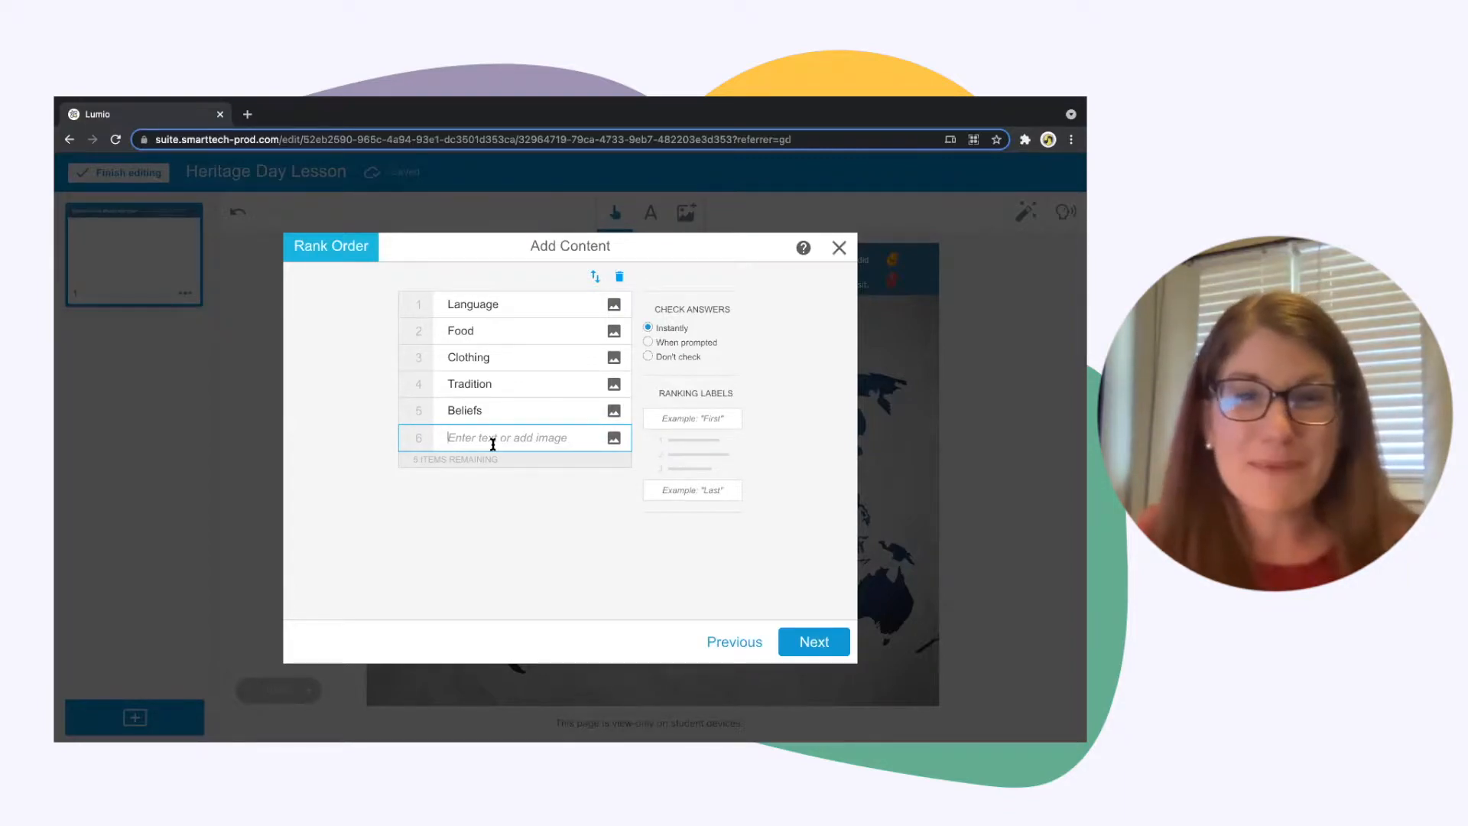
text(Hol)
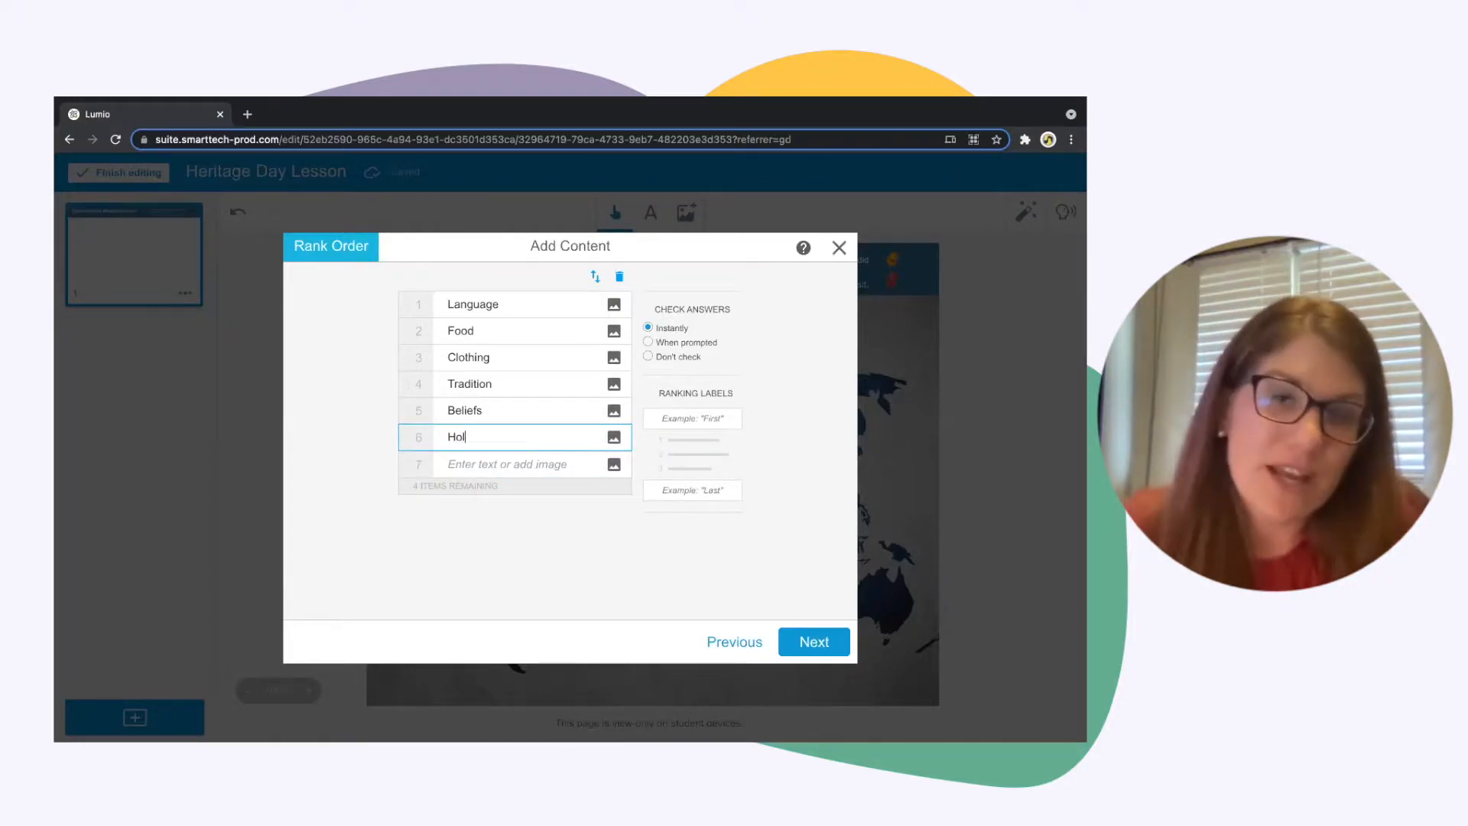
text(idays)
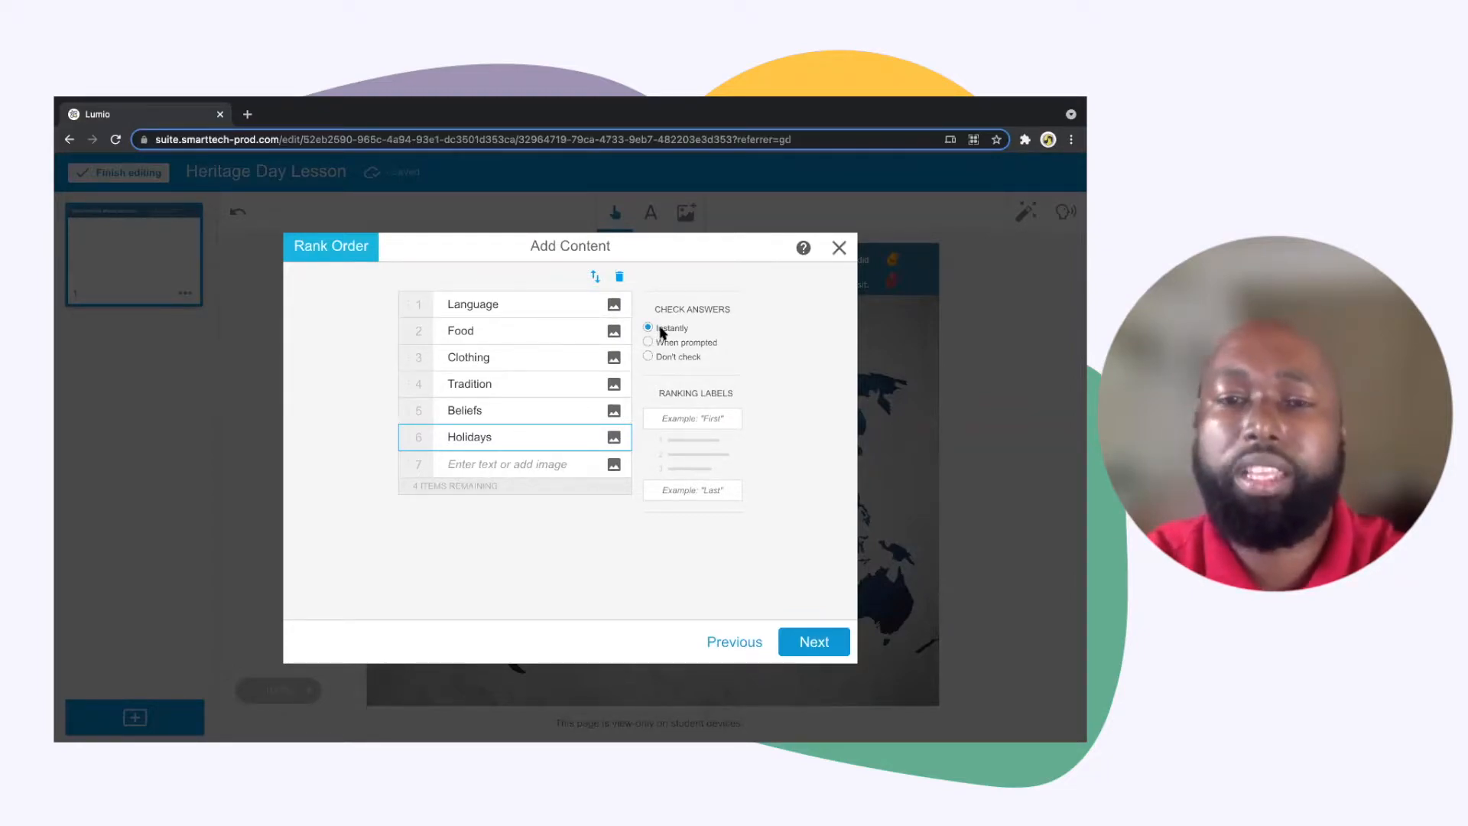
Set answer checking to "Don't check" and label the ranking ends "Most Important" and "Less Important"
click(648, 343)
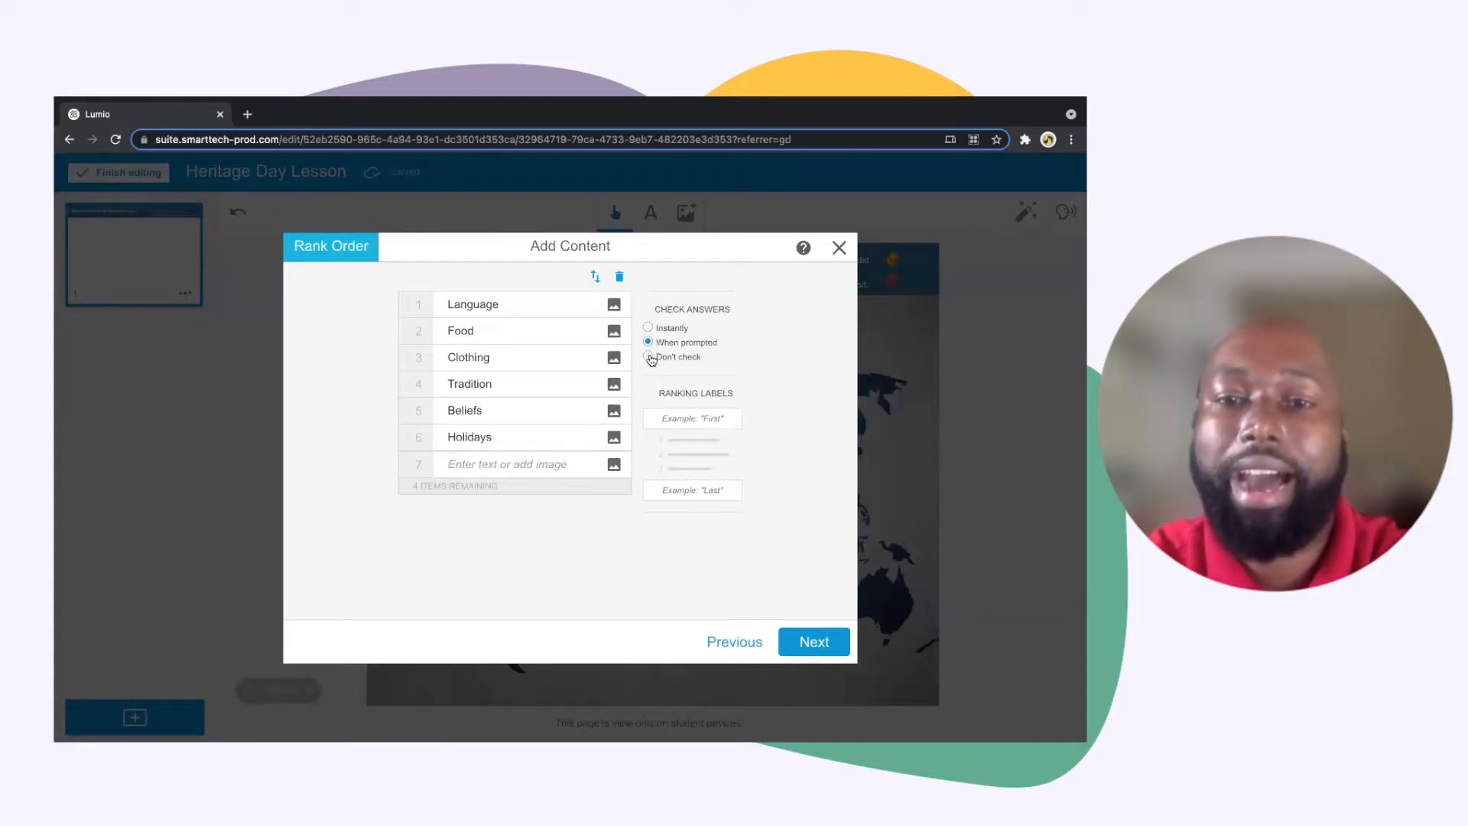
click(649, 357)
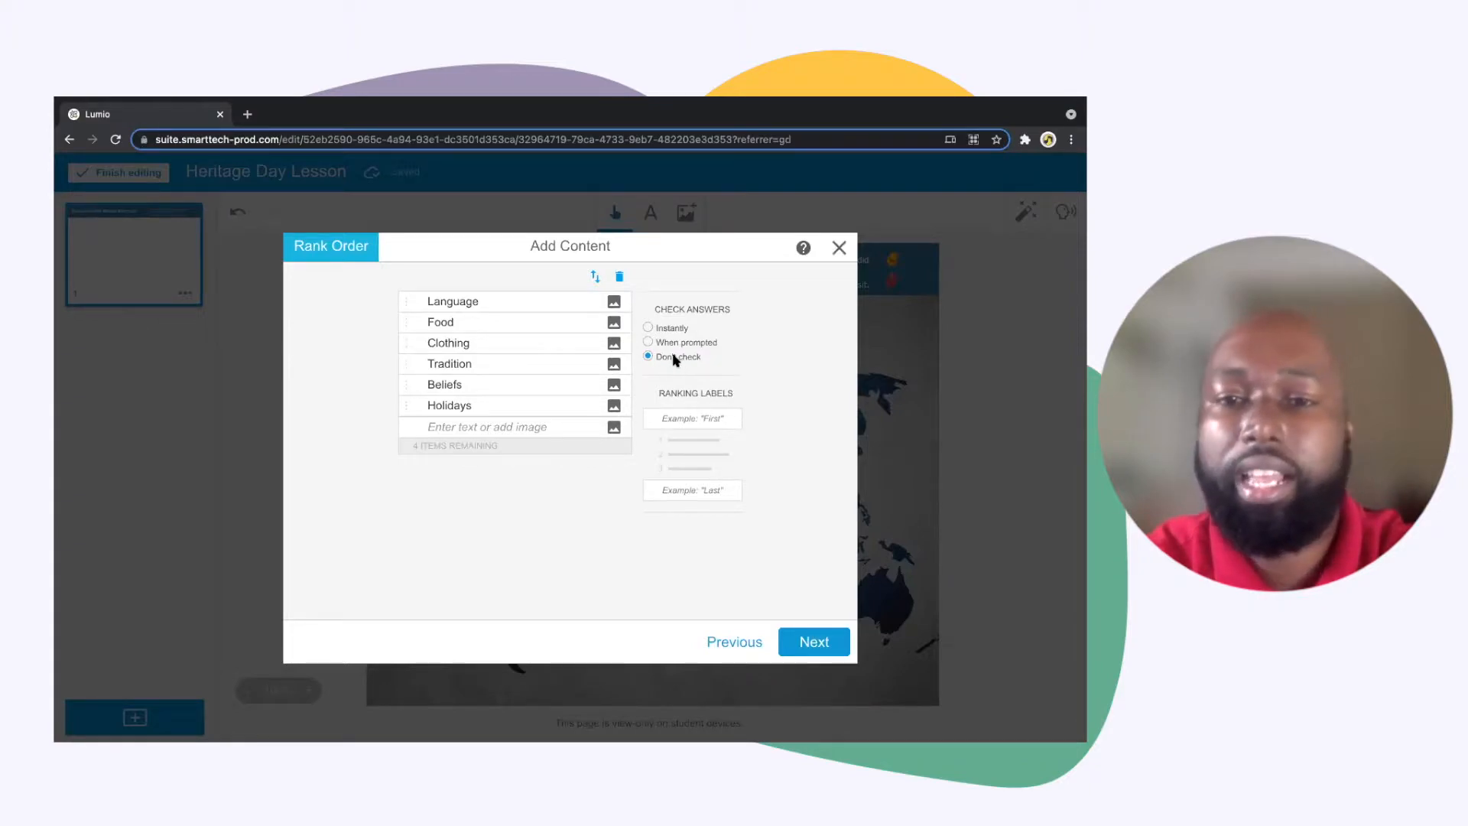
click(673, 418)
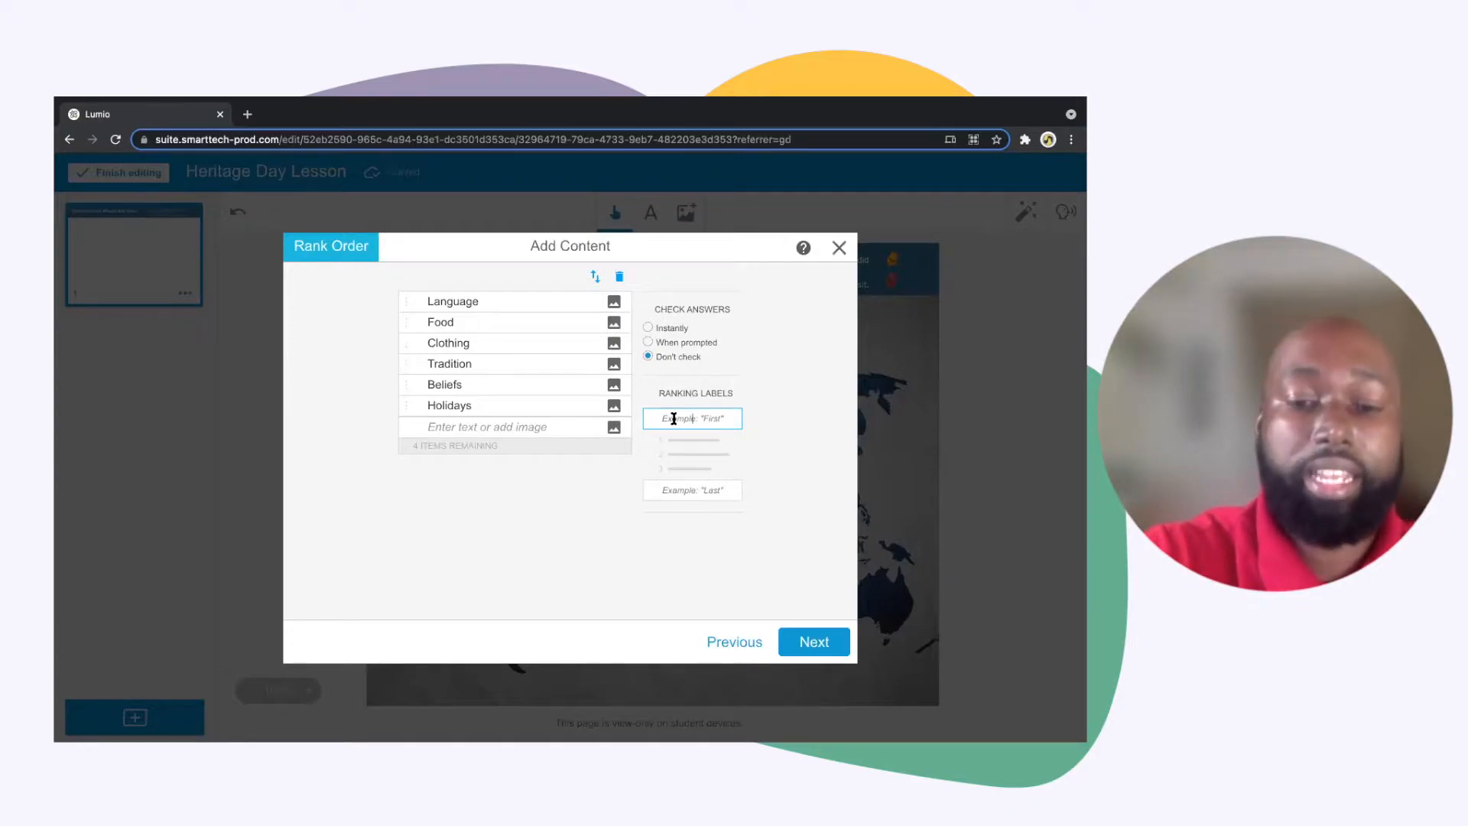
text(Mosst I)
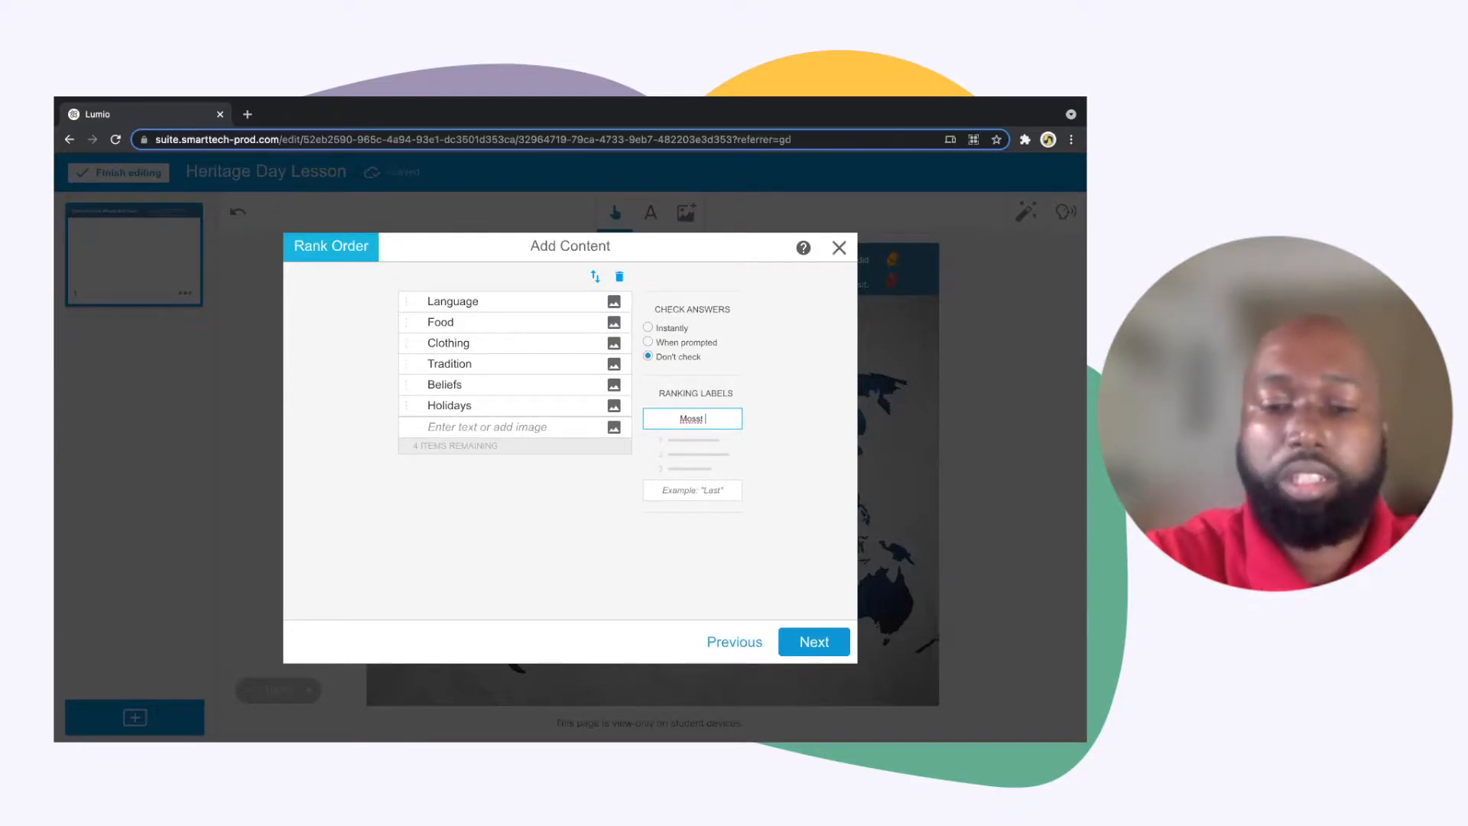
text(mportant)
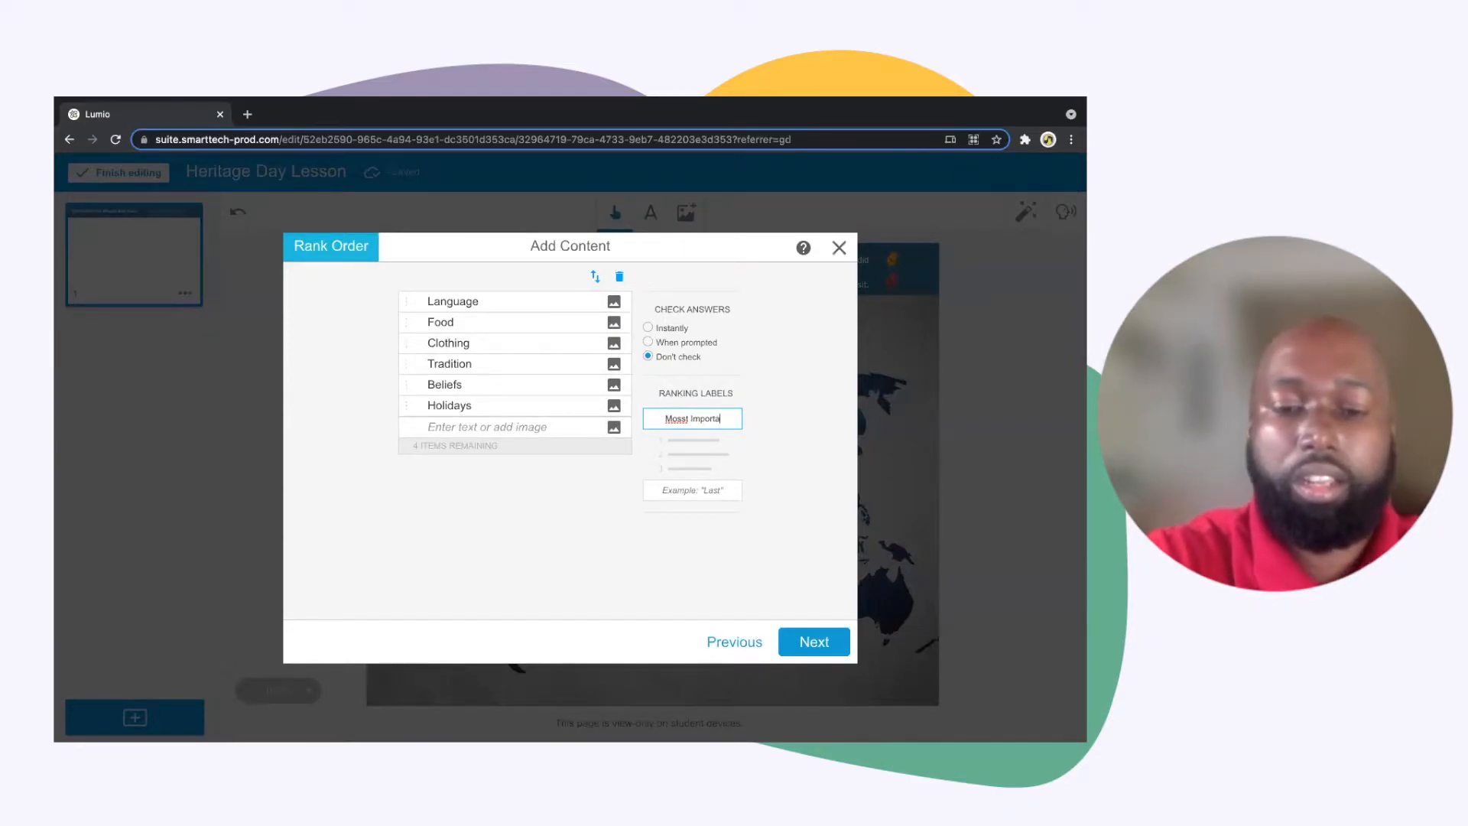
click(676, 419)
key(BackSpace)
click(672, 492)
text(Less )
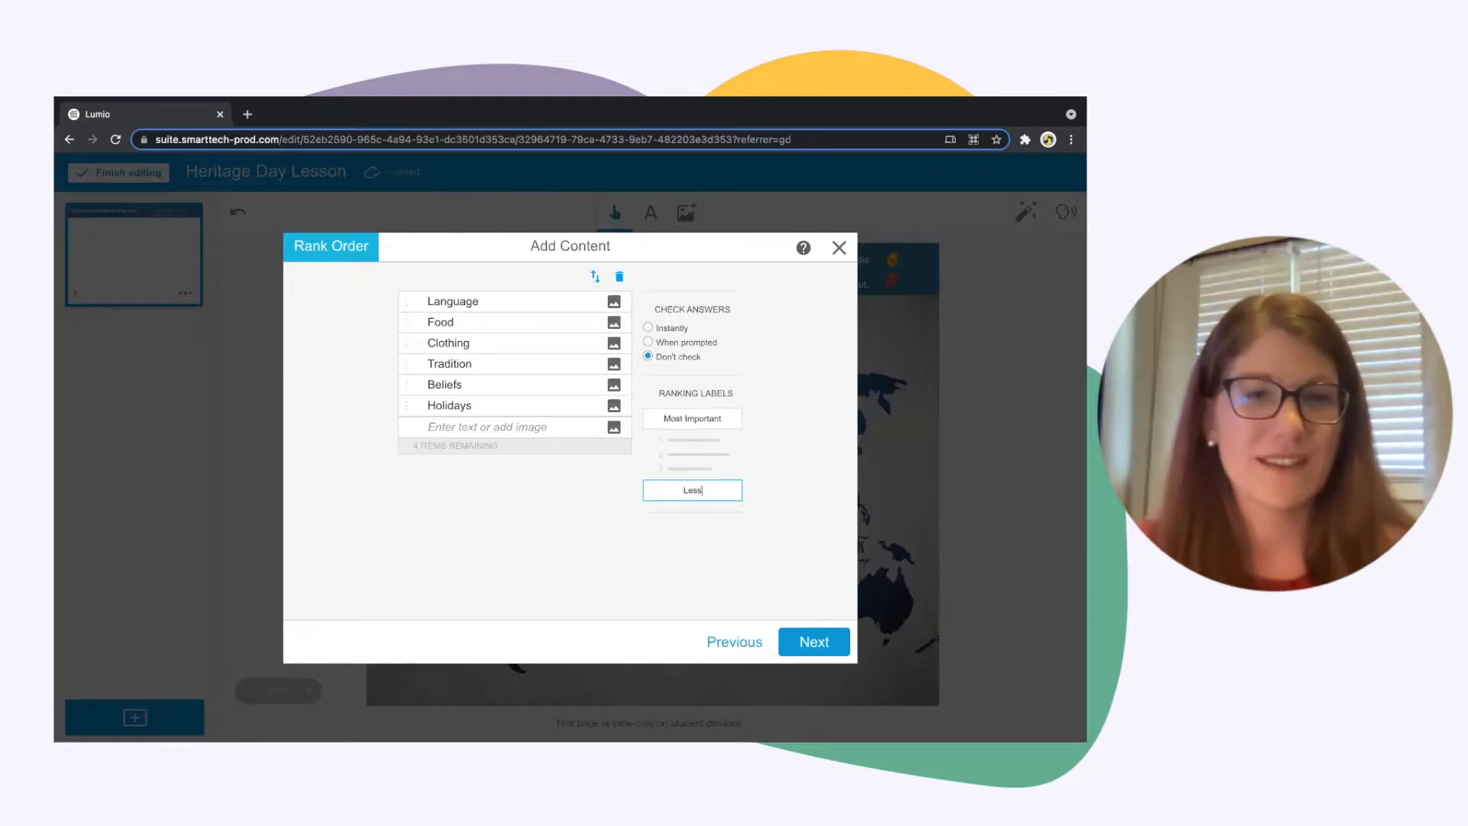
text(Important)
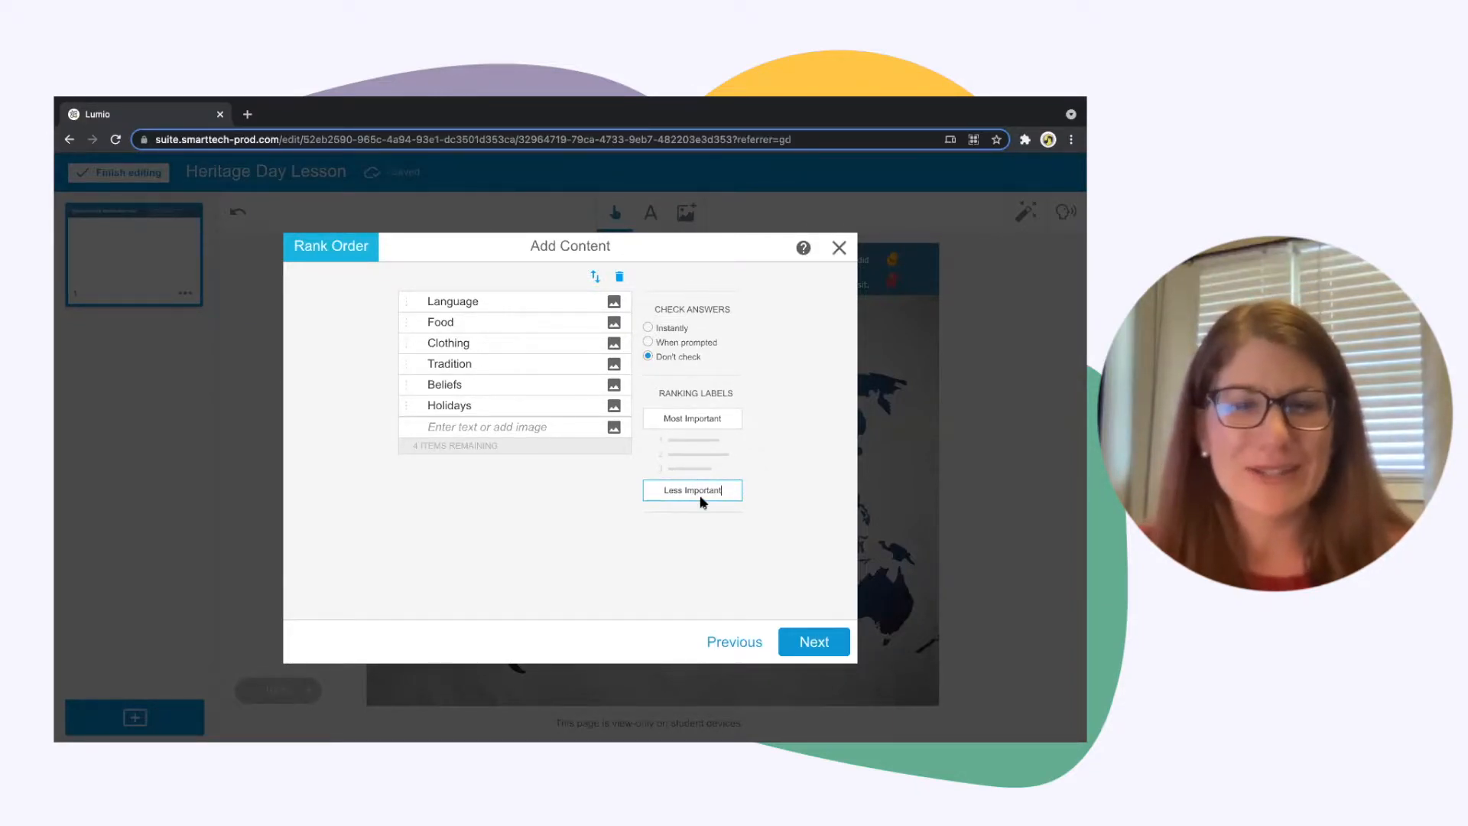
Look through the available themes and choose the Custom theme for the Rank Order activity
click(800, 642)
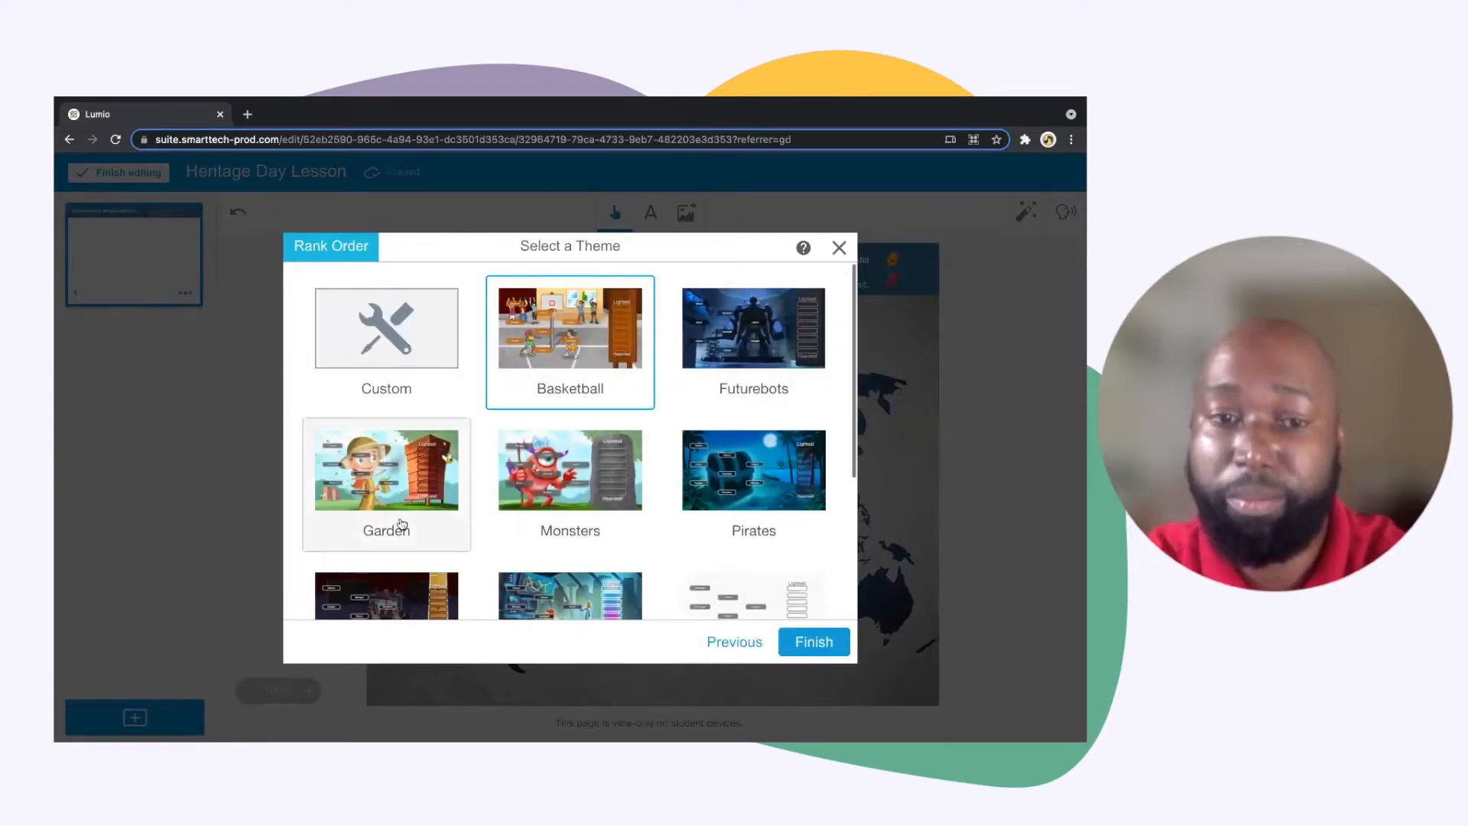
scroll(642, 535, down, 2)
scroll(581, 459, up, 2)
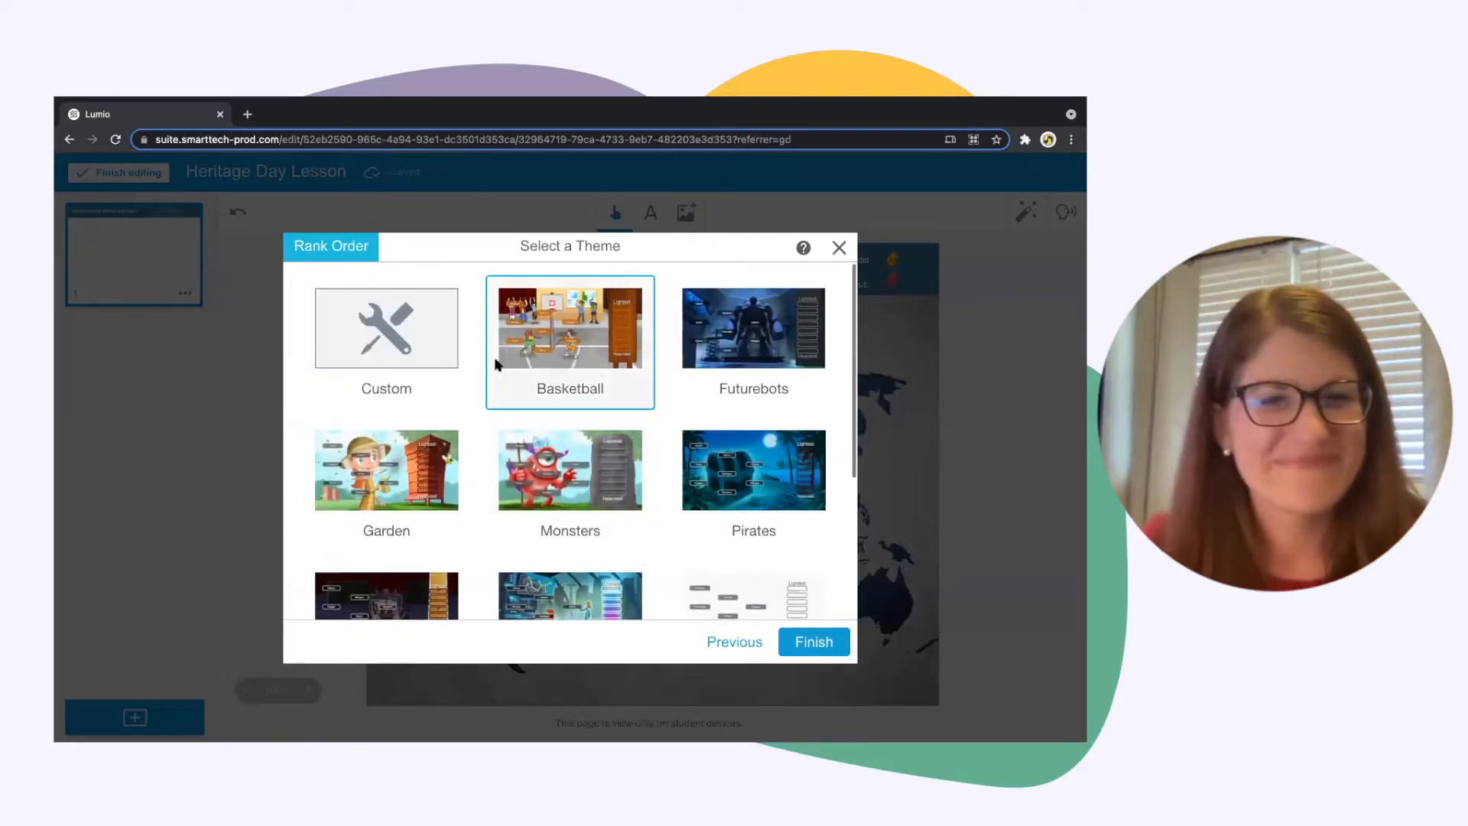
click(422, 348)
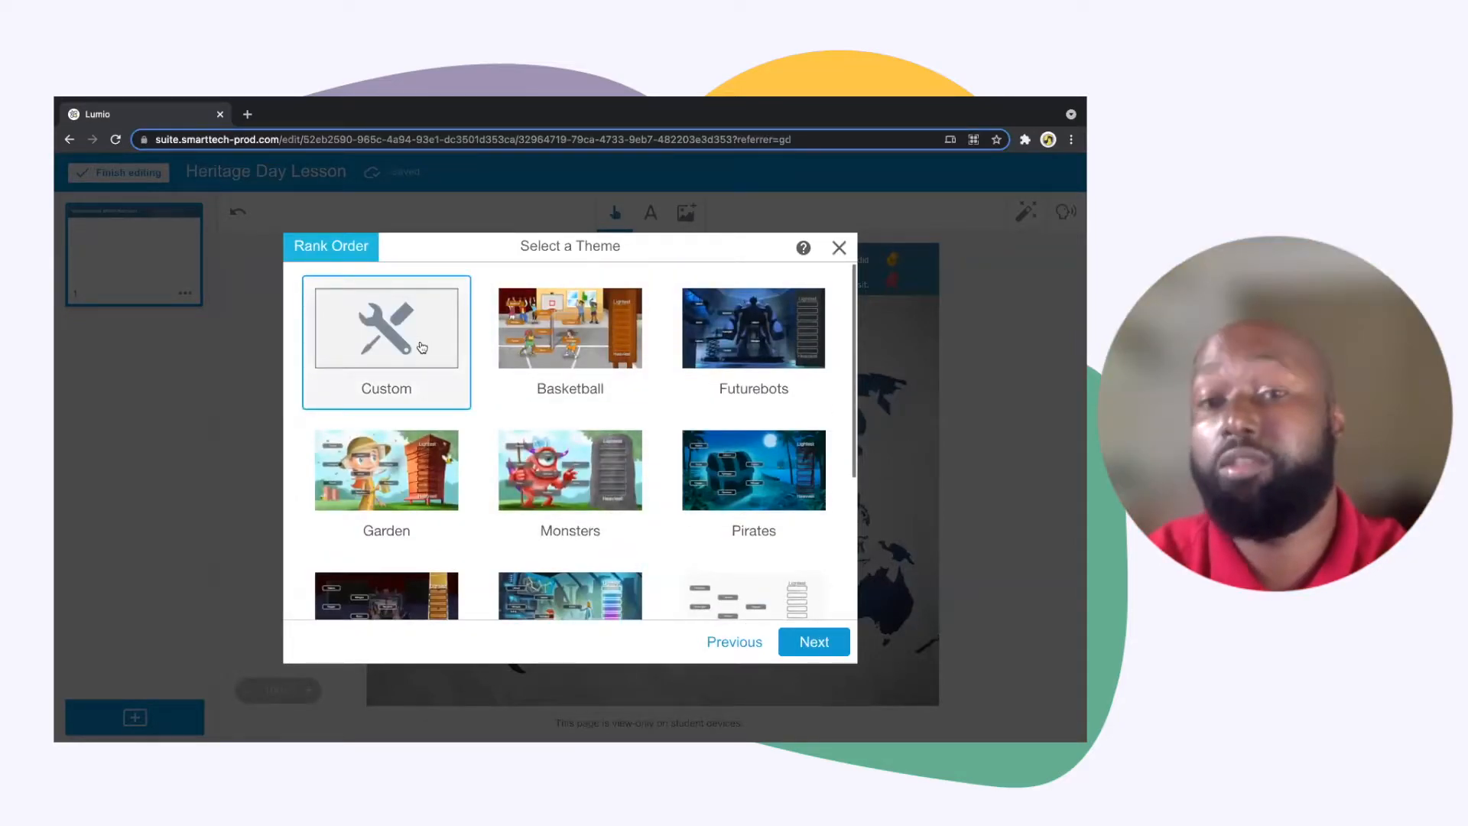
click(814, 646)
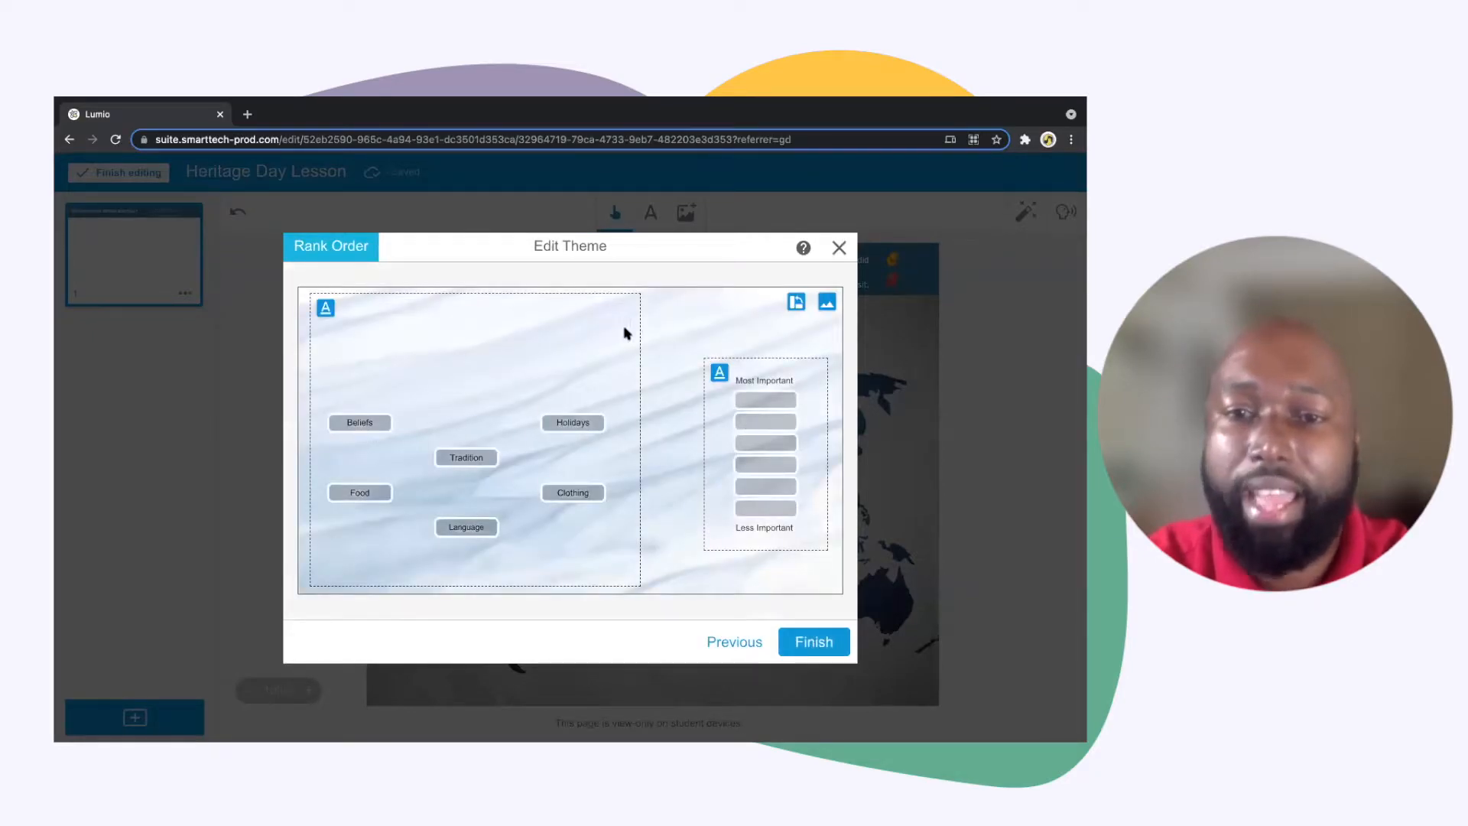
Search the online images for "Culture" to replace the custom theme's background image
click(826, 306)
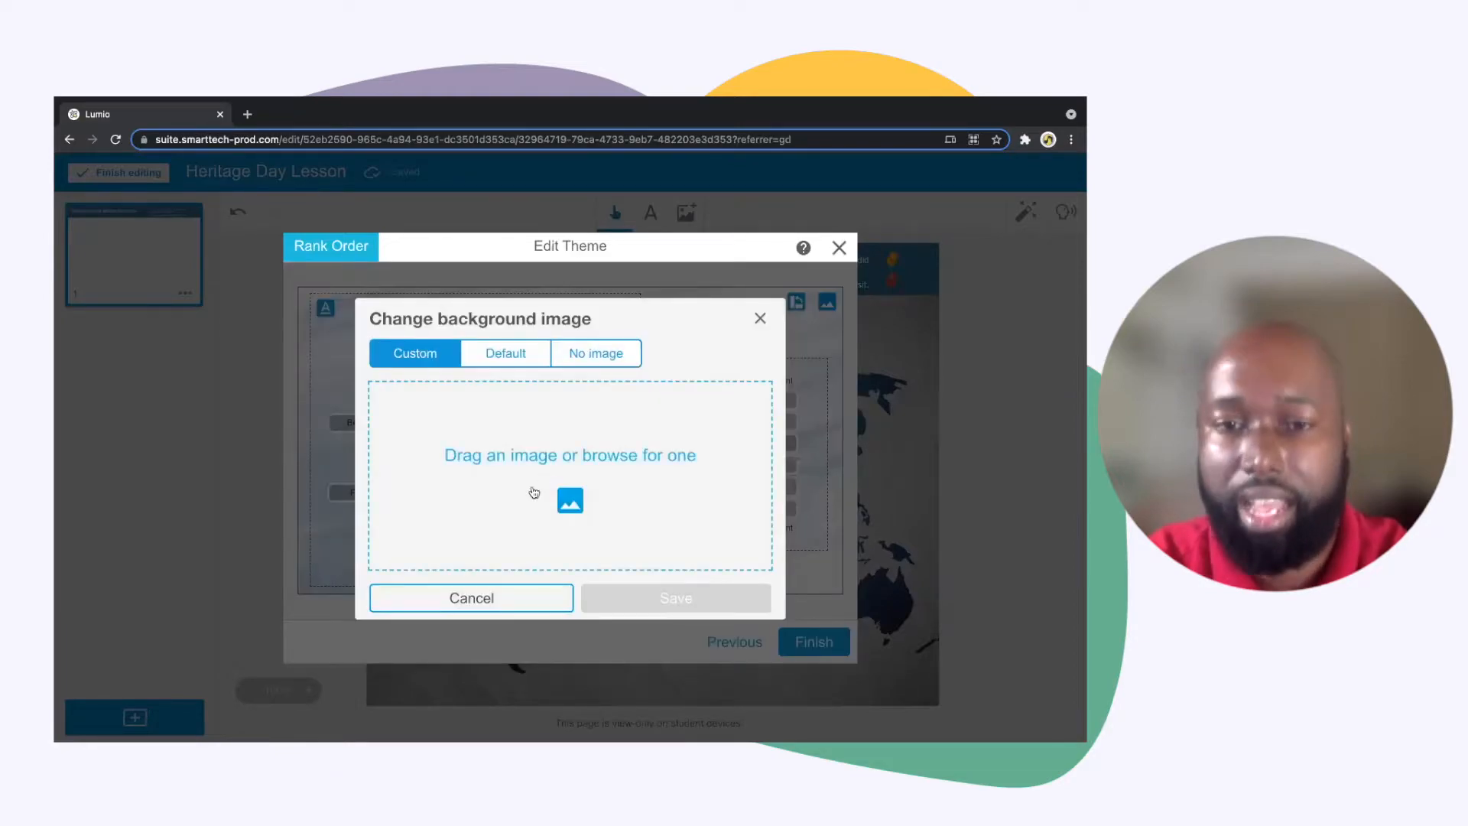
click(570, 503)
click(451, 383)
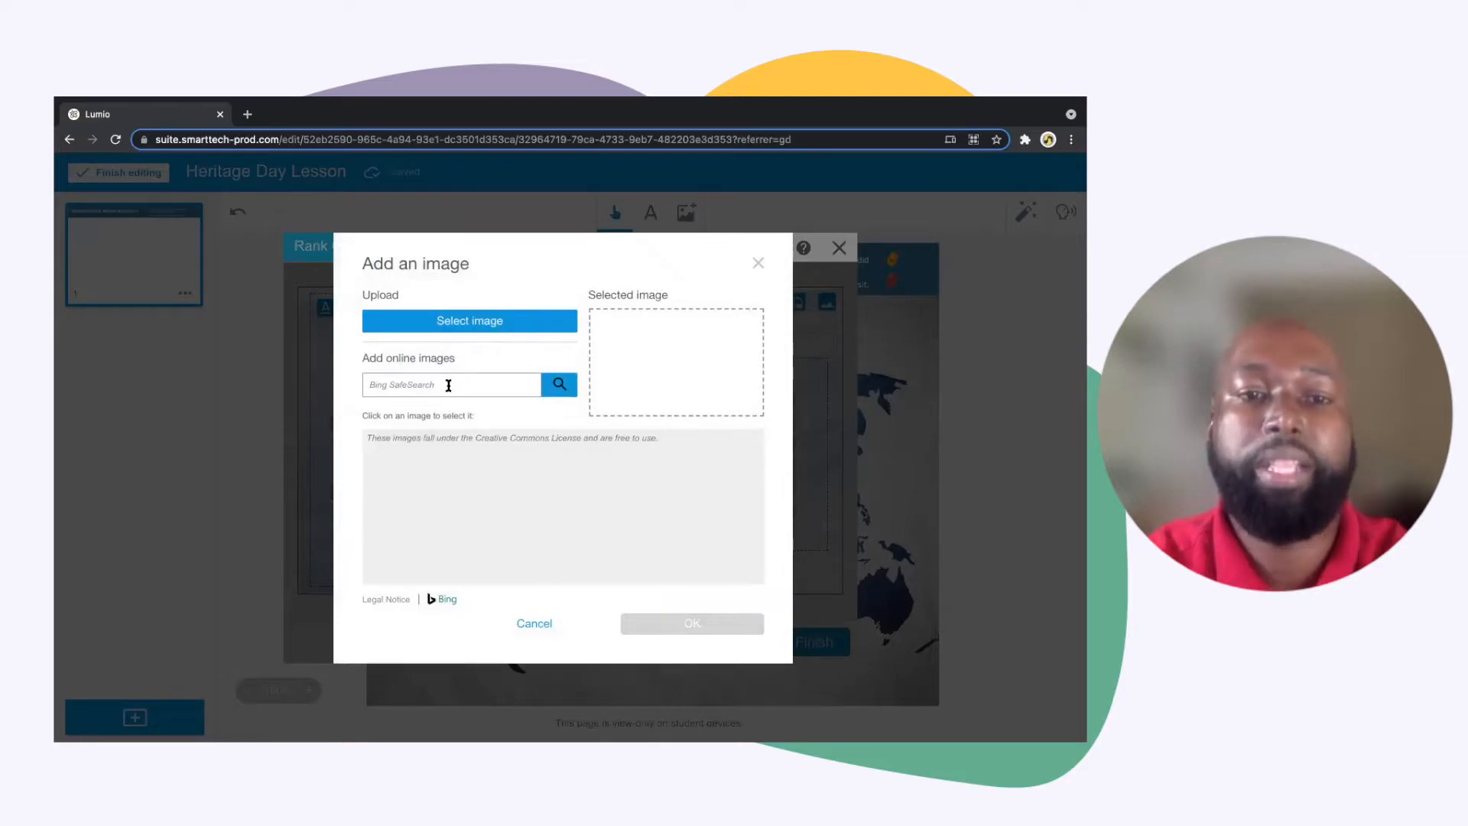
text(Cult)
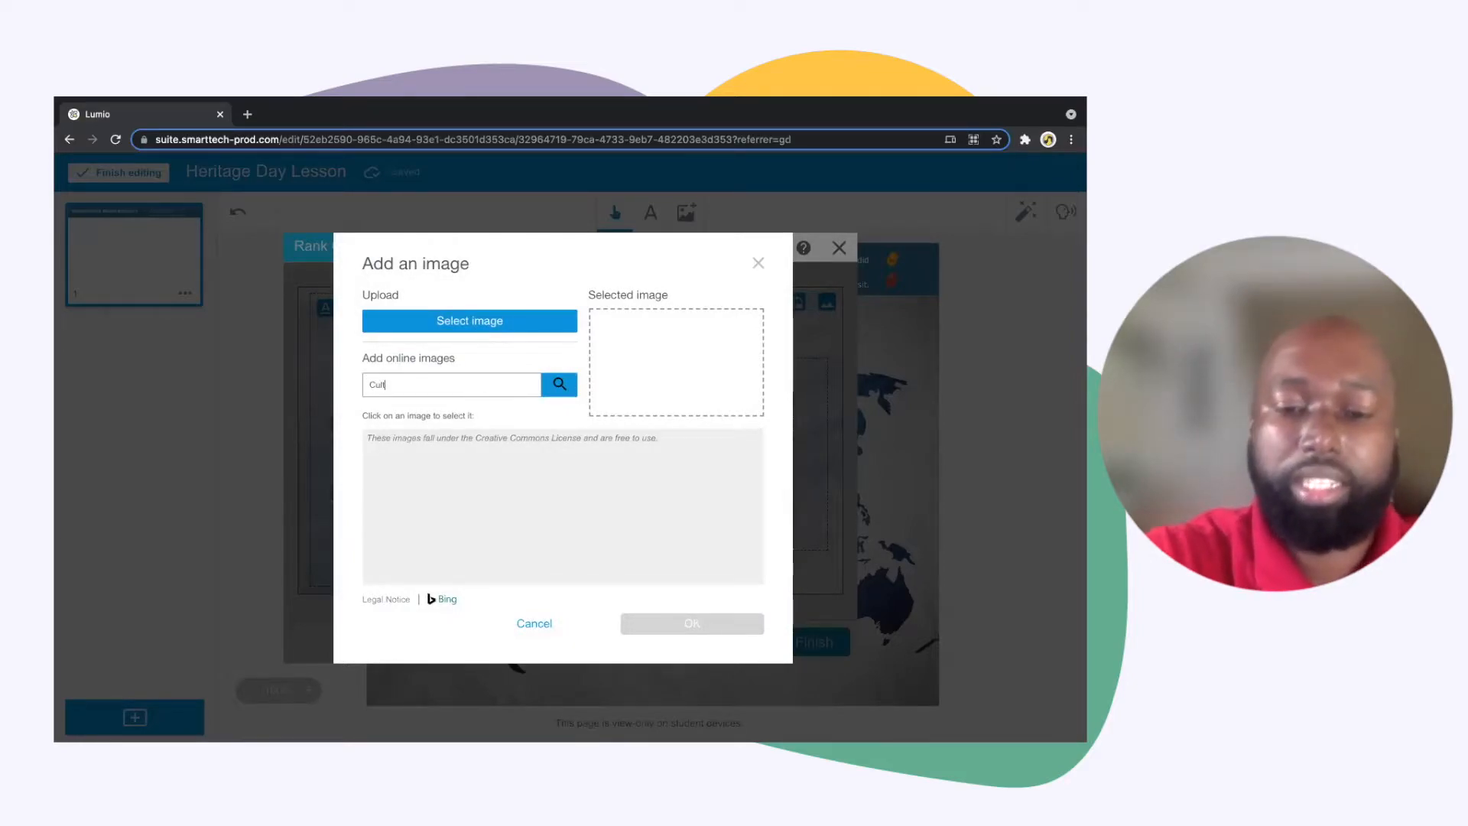
text(ure)
click(557, 385)
Select the photo of letter tiles spelling "CULTURE" and save it as the activity's background
scroll(578, 483, down, 5)
scroll(577, 482, down, 5)
scroll(578, 483, down, 5)
scroll(577, 482, down, 5)
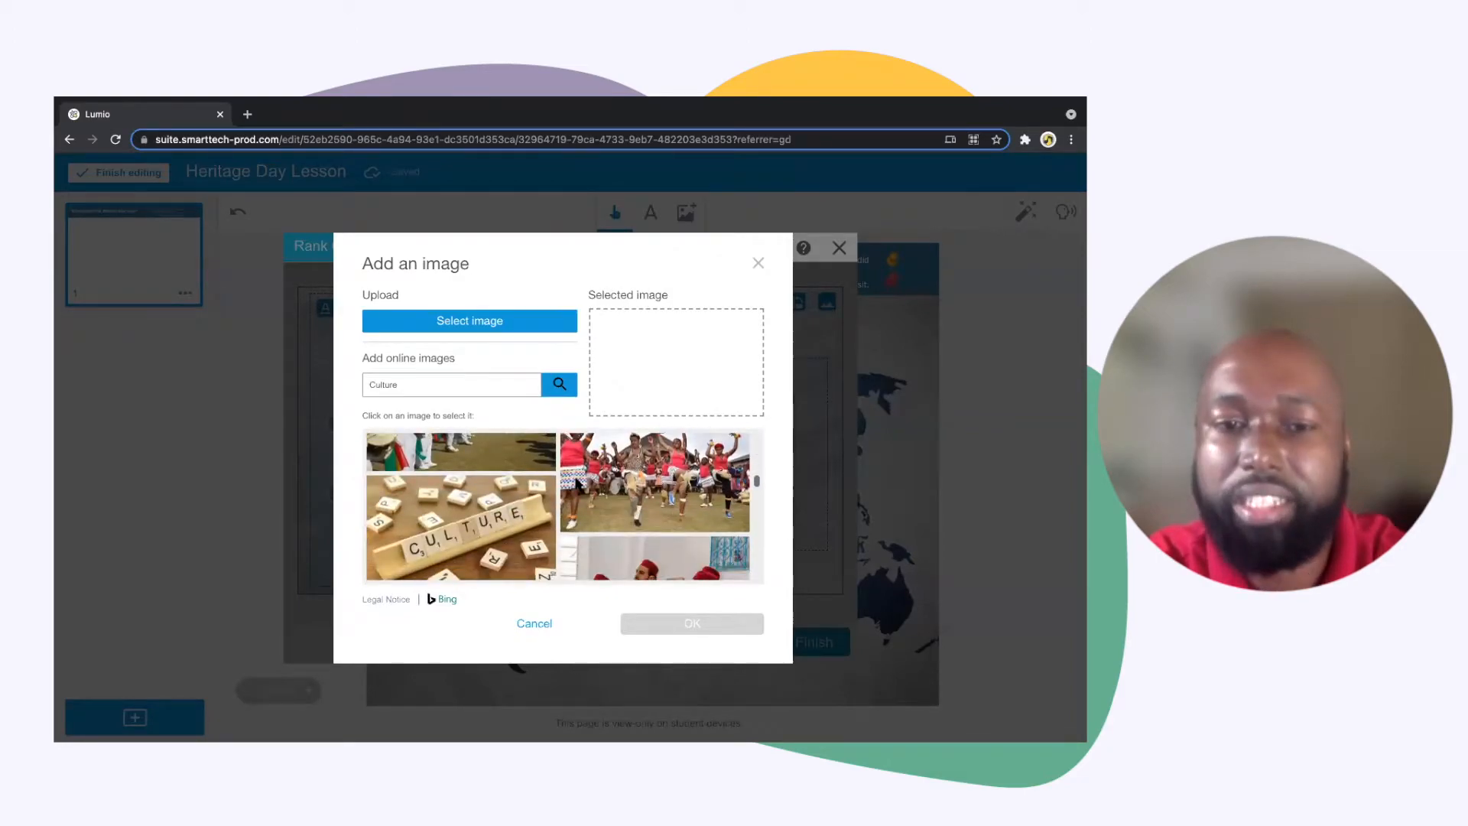
click(457, 487)
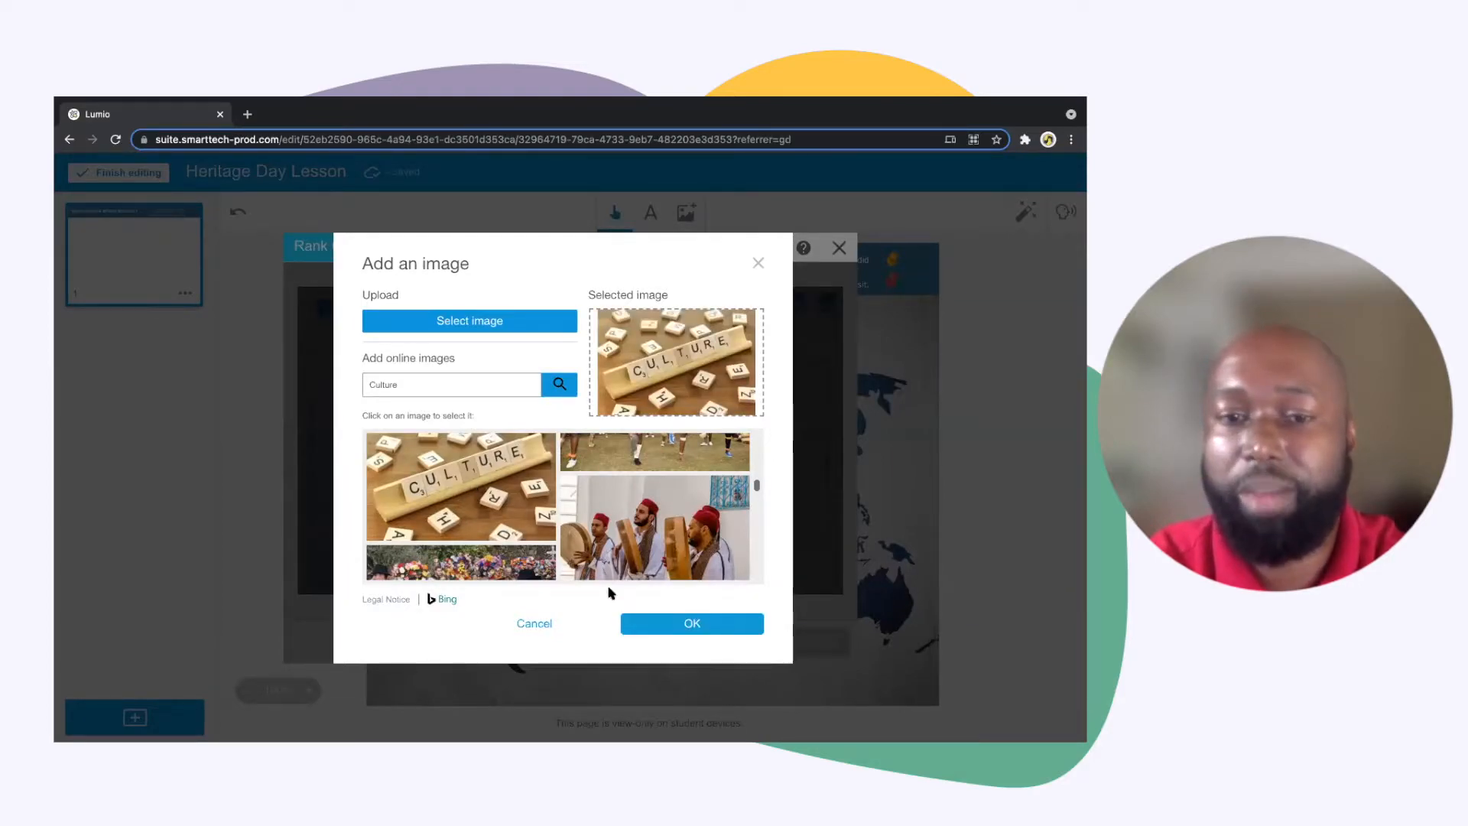
click(657, 637)
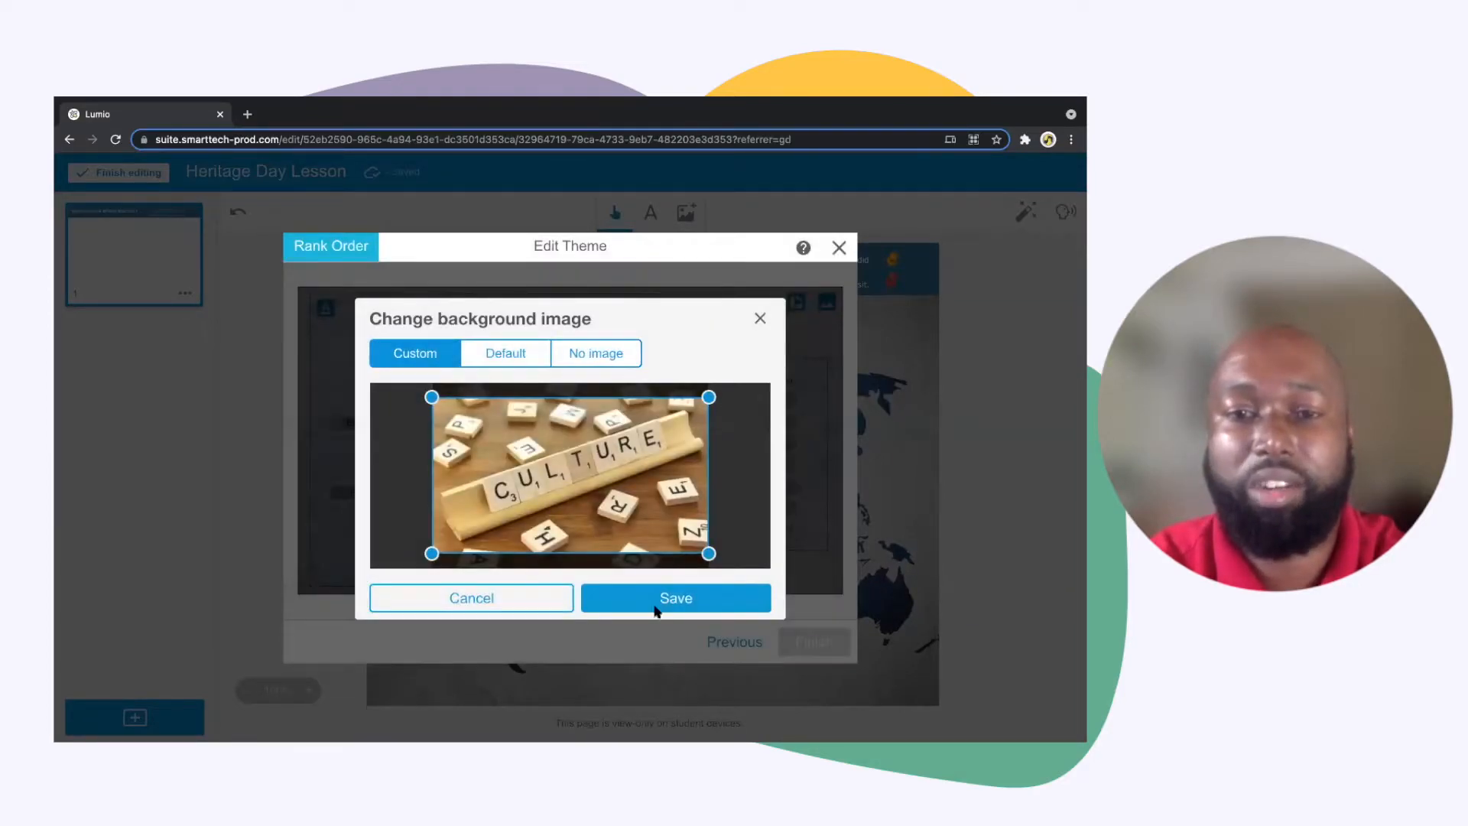
click(661, 599)
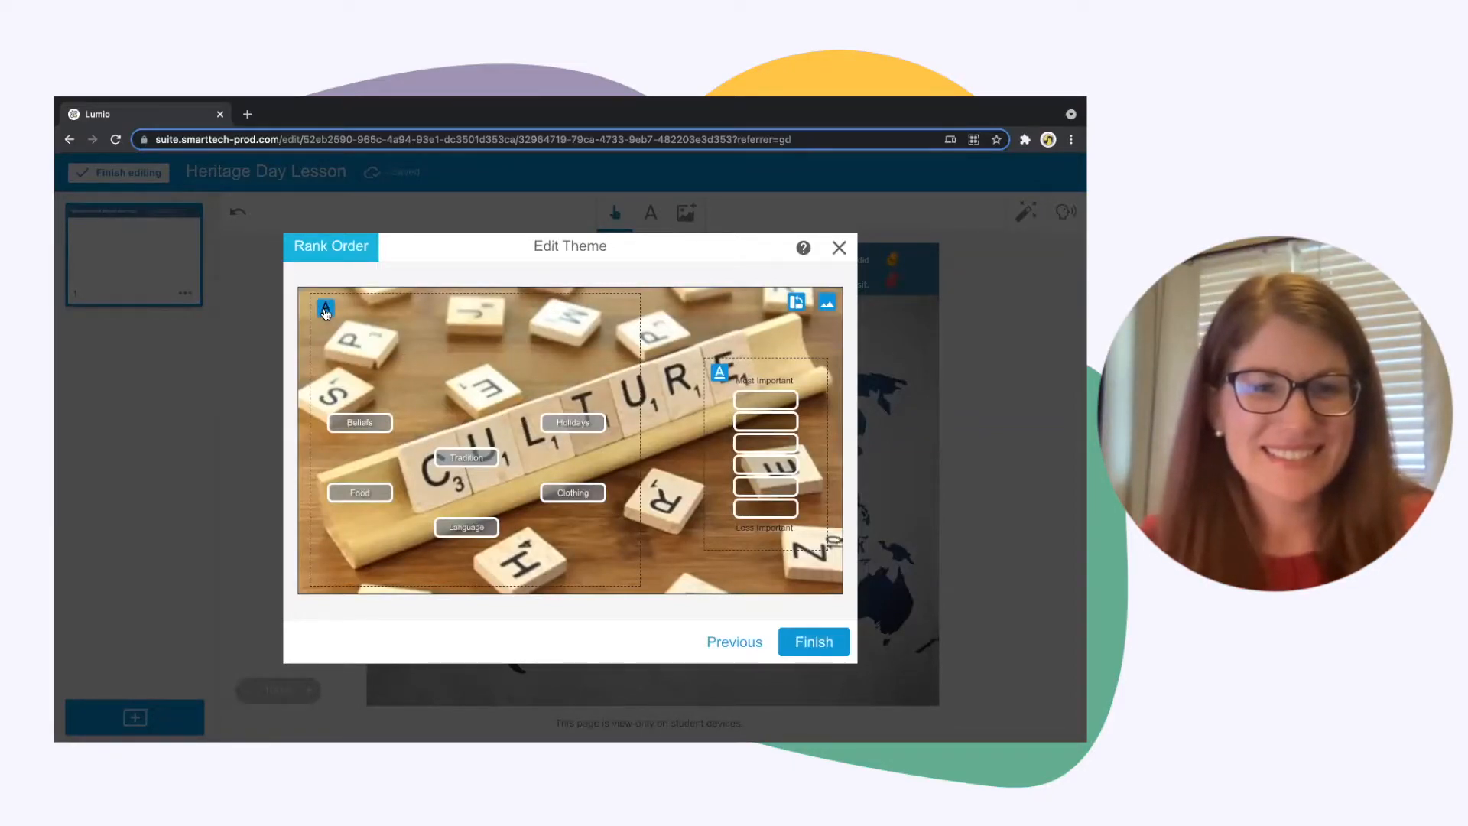
Switch the ranking labels' text to white and finish creating the Rank Order activity
click(719, 375)
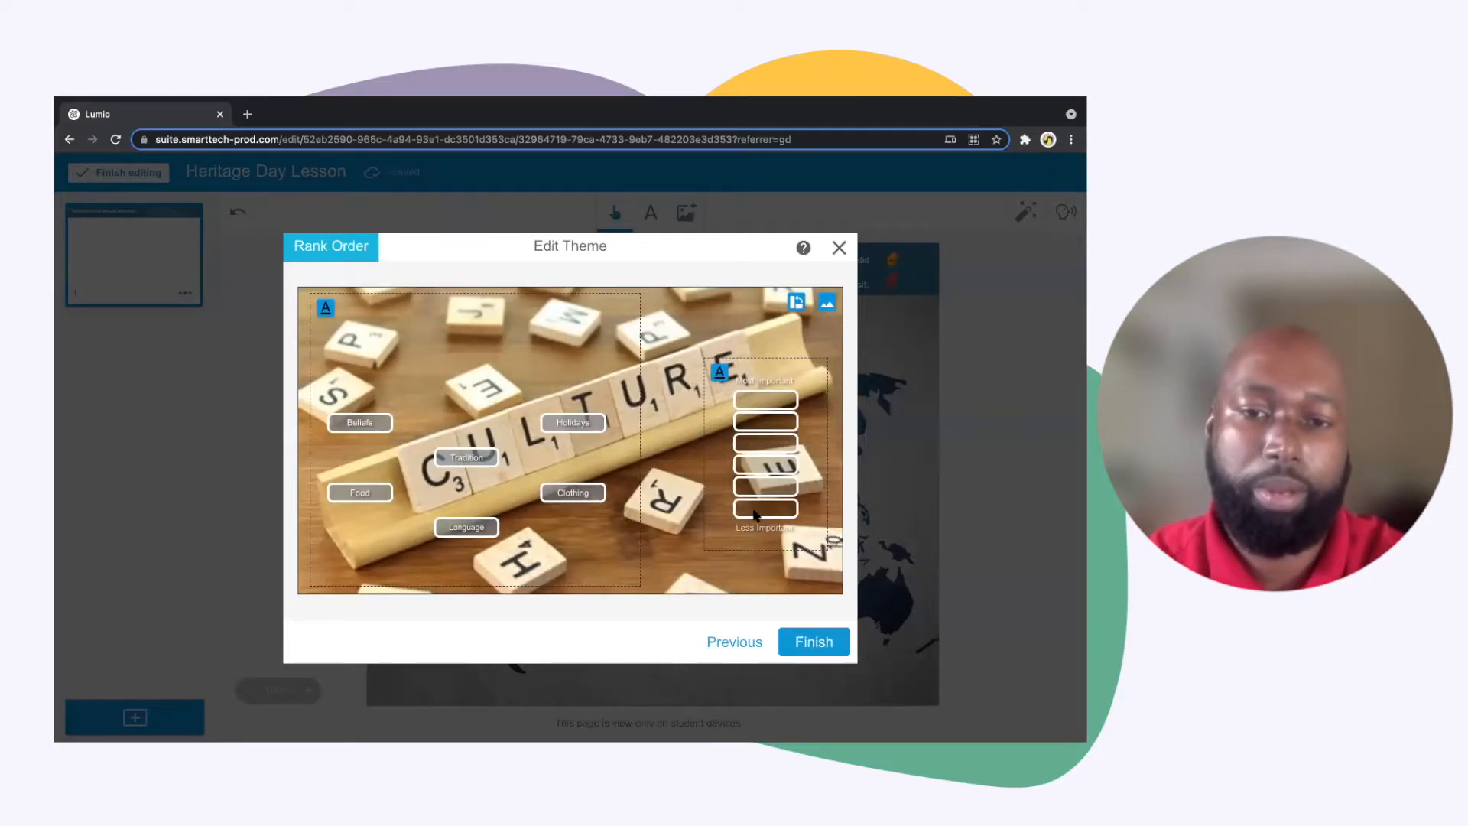
click(813, 641)
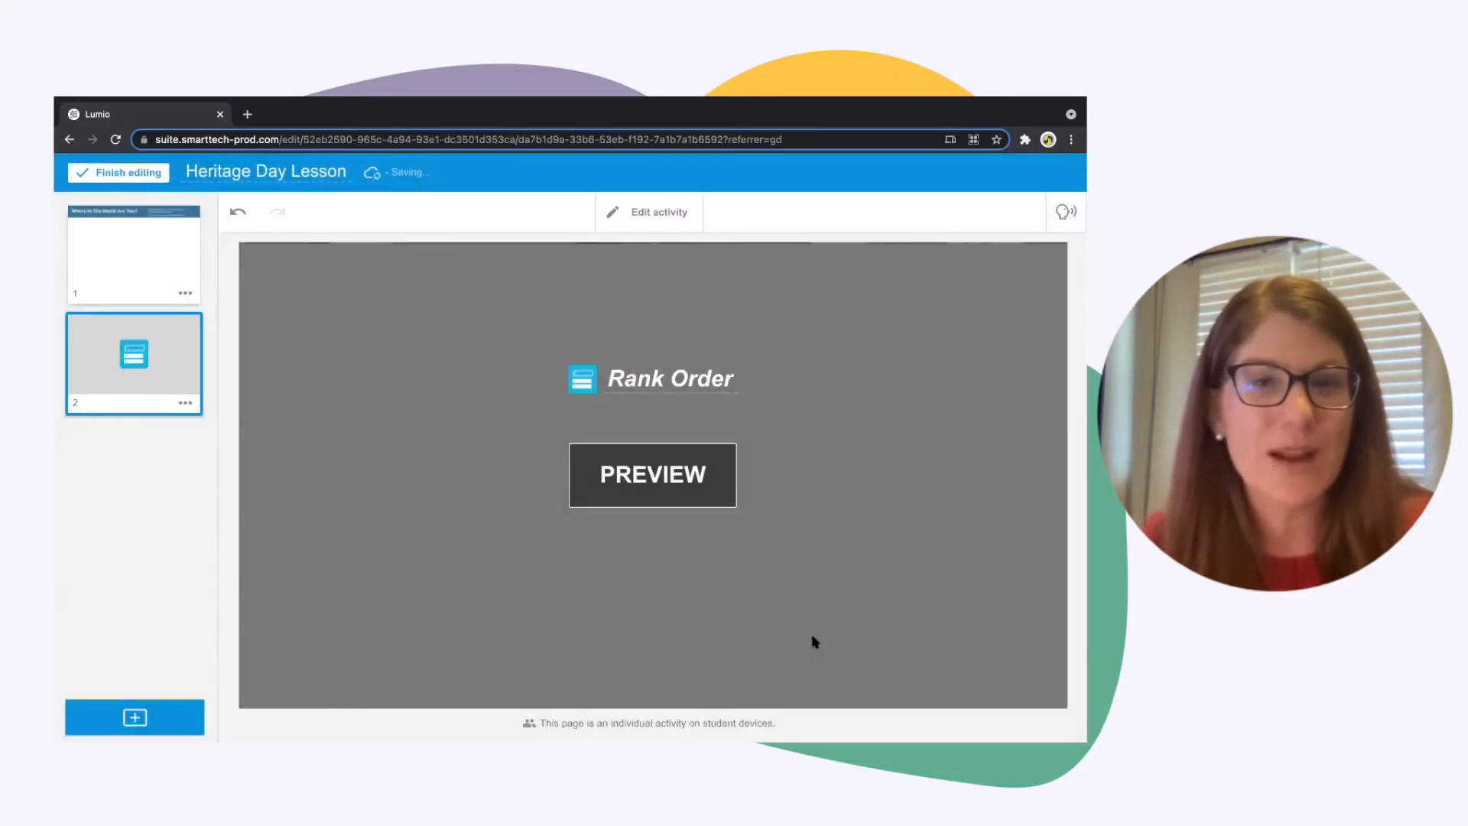
Change the activity's title to "Culture Rank Order"
click(612, 378)
click(610, 378)
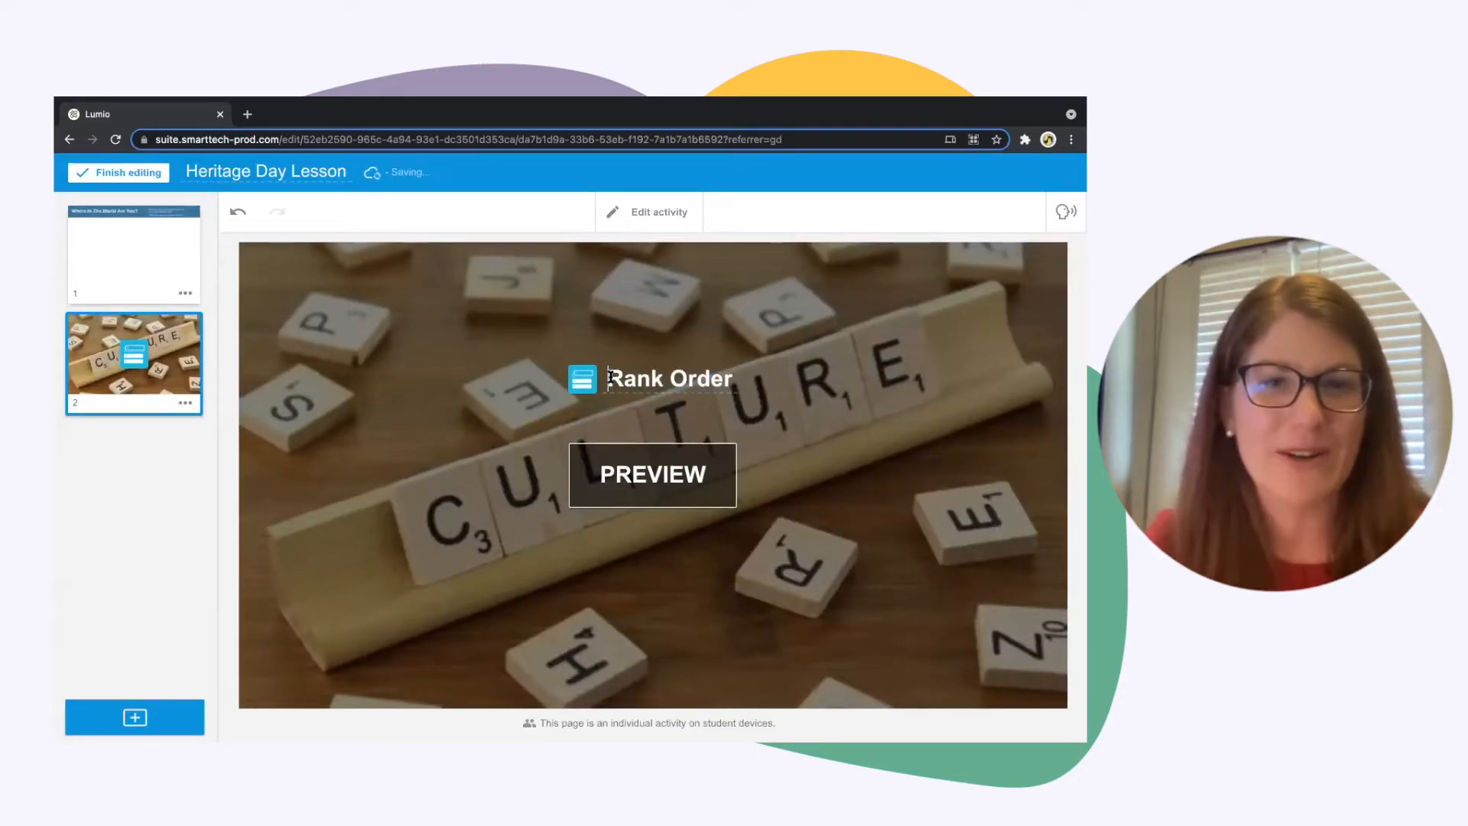
text(Cultur)
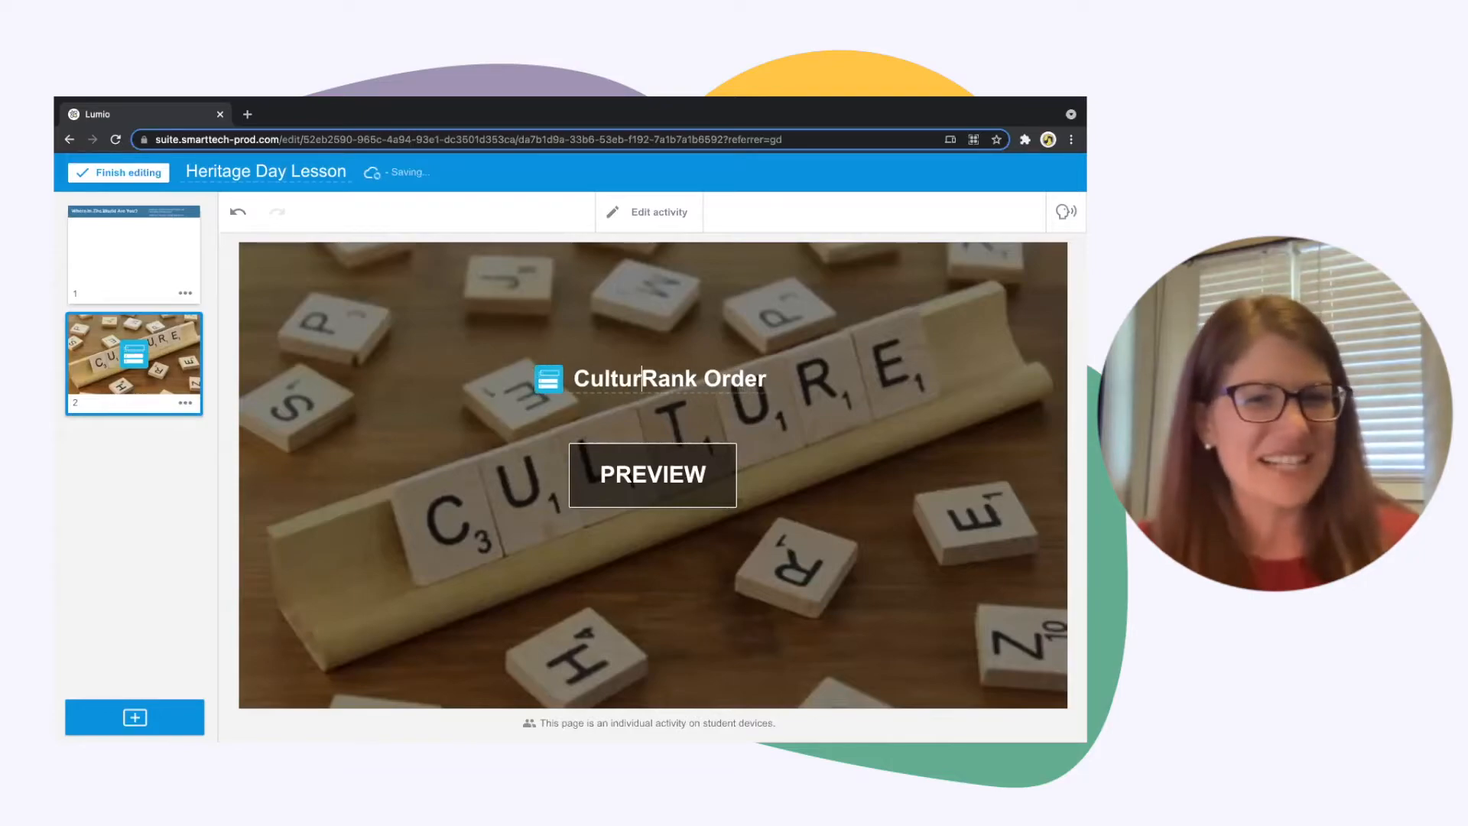
text(e)
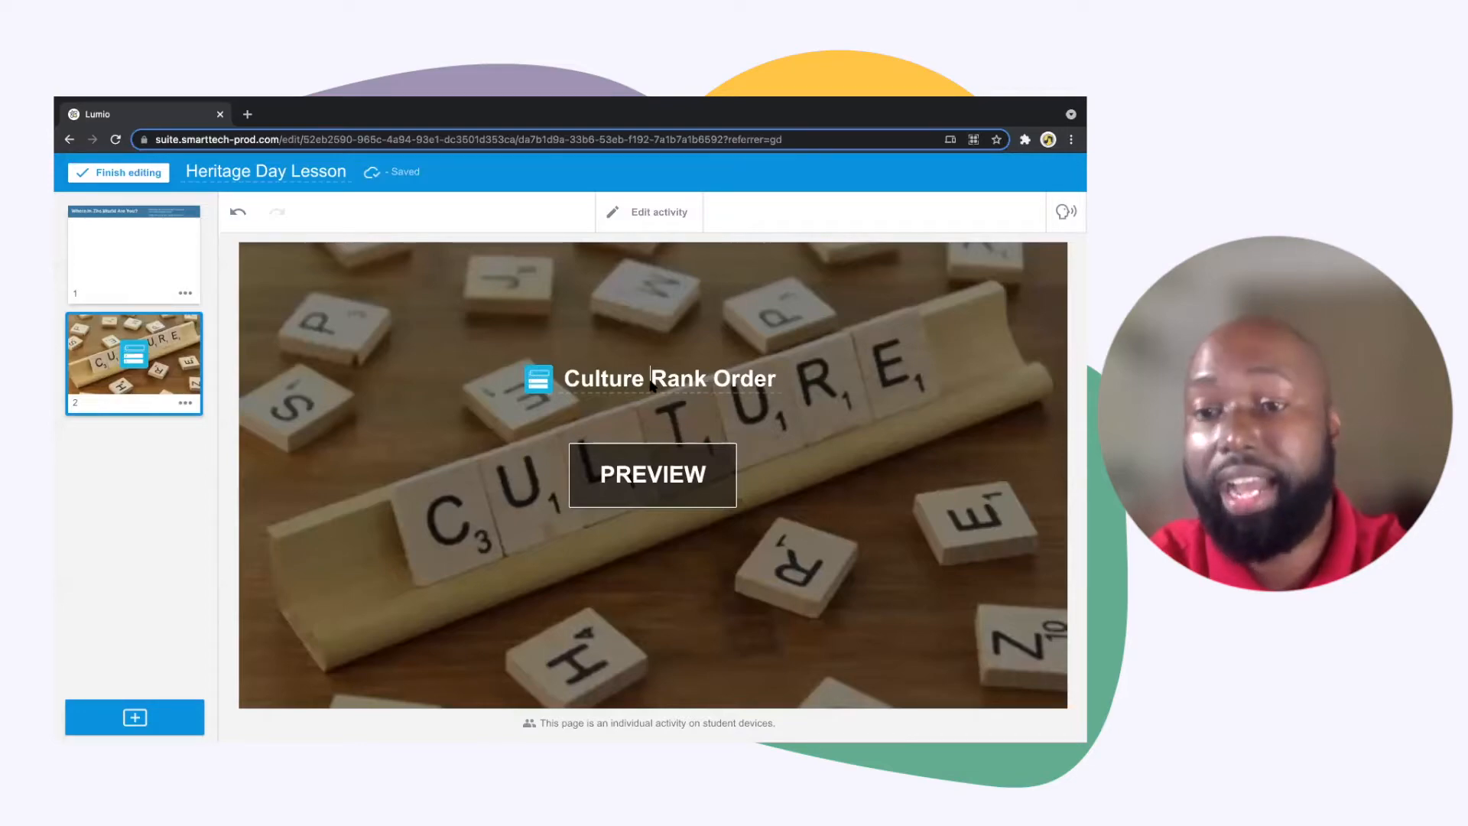
Preview the activity by ranking Food first and Tradition second, and reset the ranking
click(646, 482)
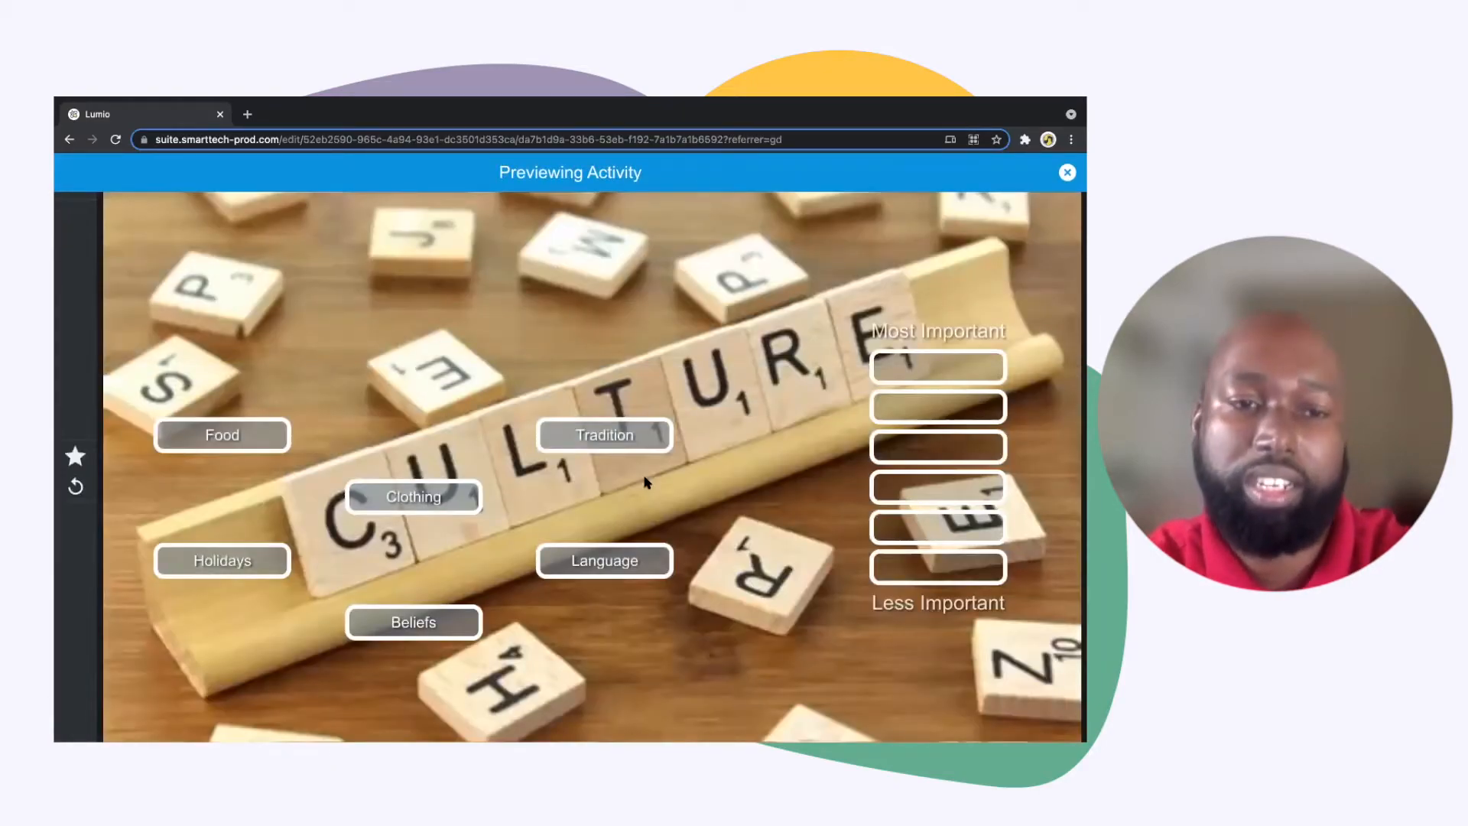
drag(251, 436, 956, 368)
drag(667, 435, 987, 411)
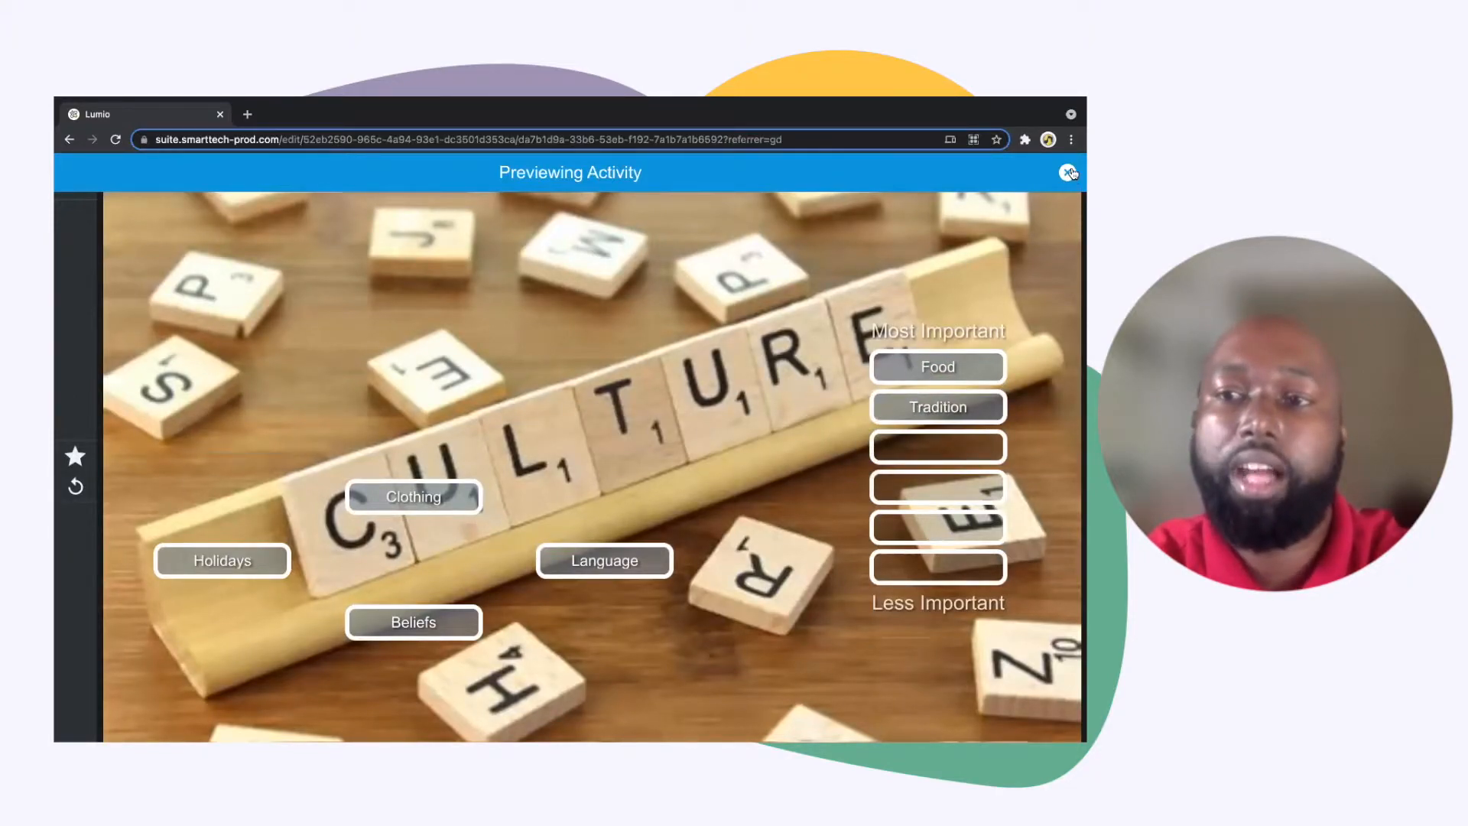
click(75, 487)
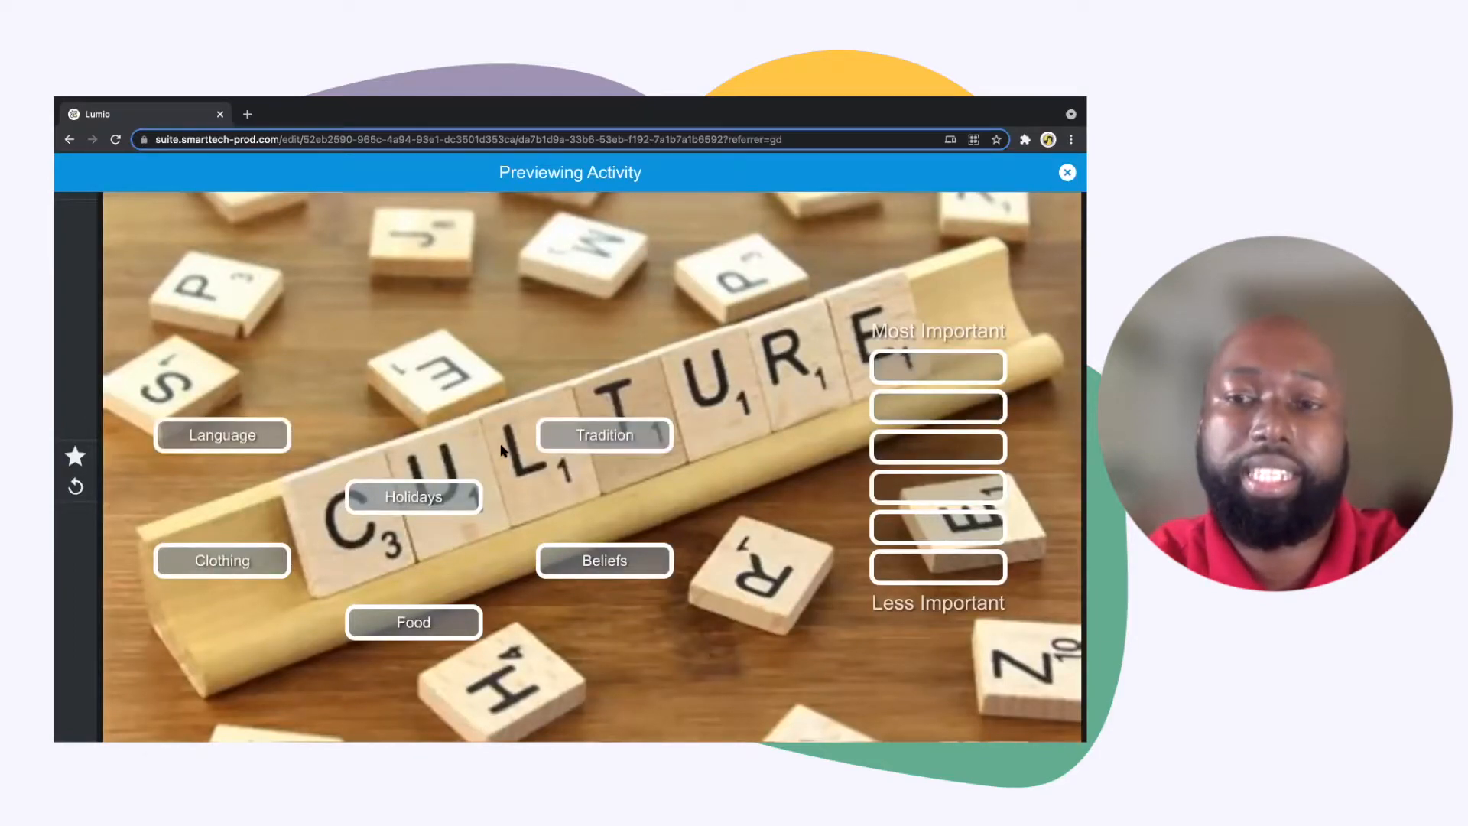
Exit the activity preview and add the Brainstorming Web graphic organizer to the lesson as a new page
click(1068, 173)
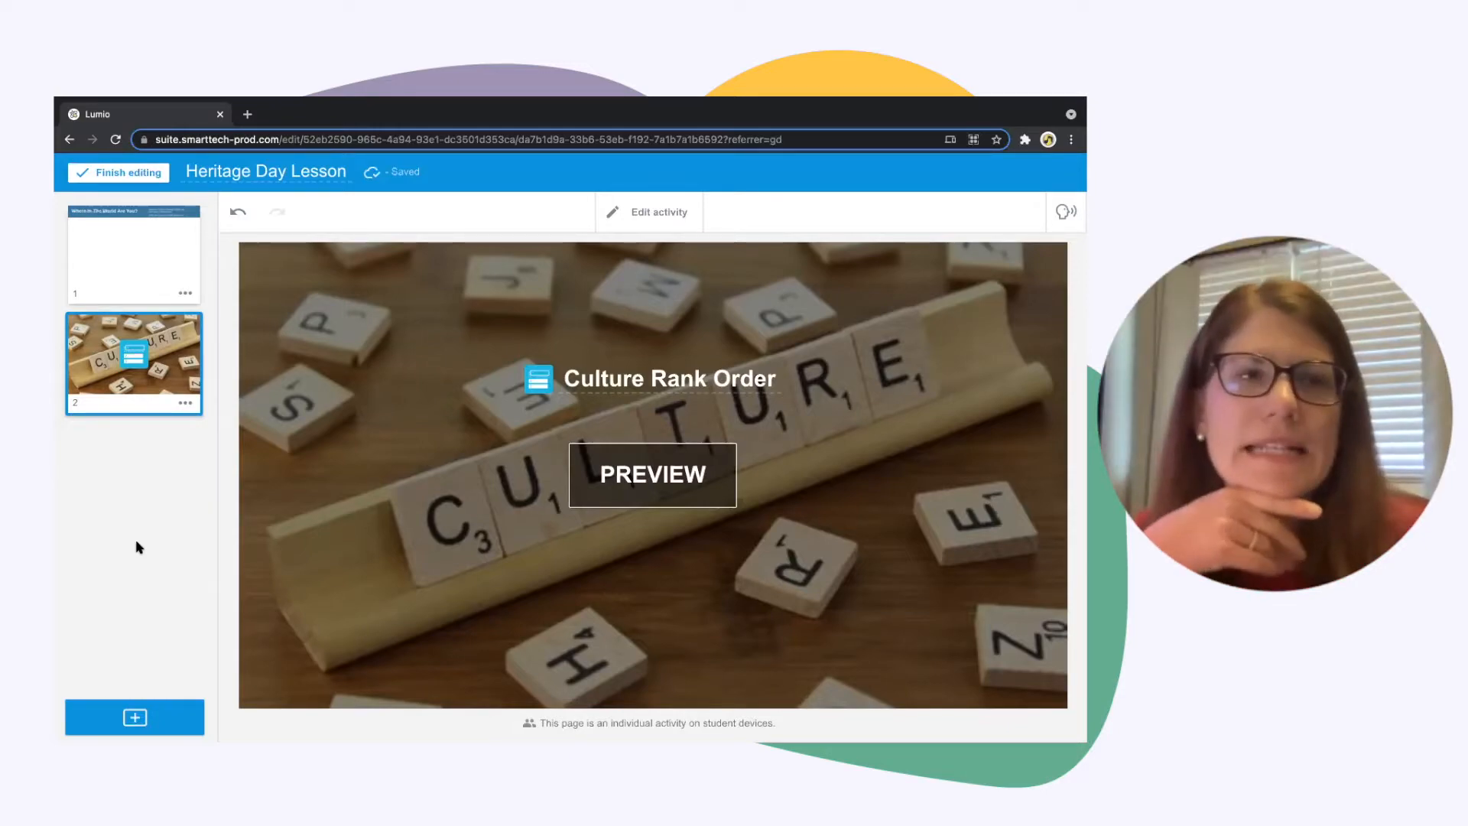
click(142, 717)
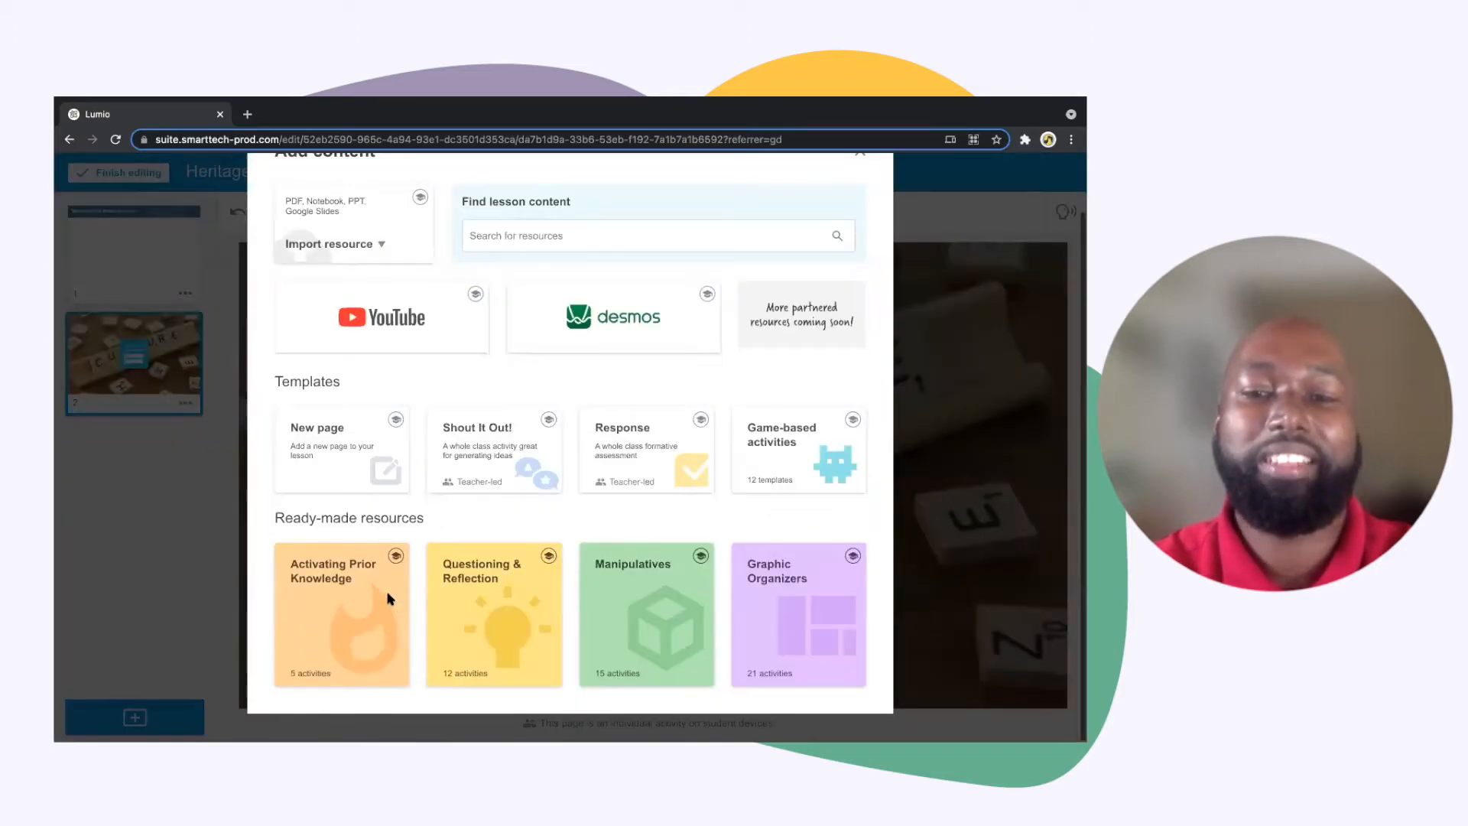
click(789, 579)
scroll(704, 449, down, 1)
scroll(551, 439, down, 5)
scroll(552, 442, down, 2)
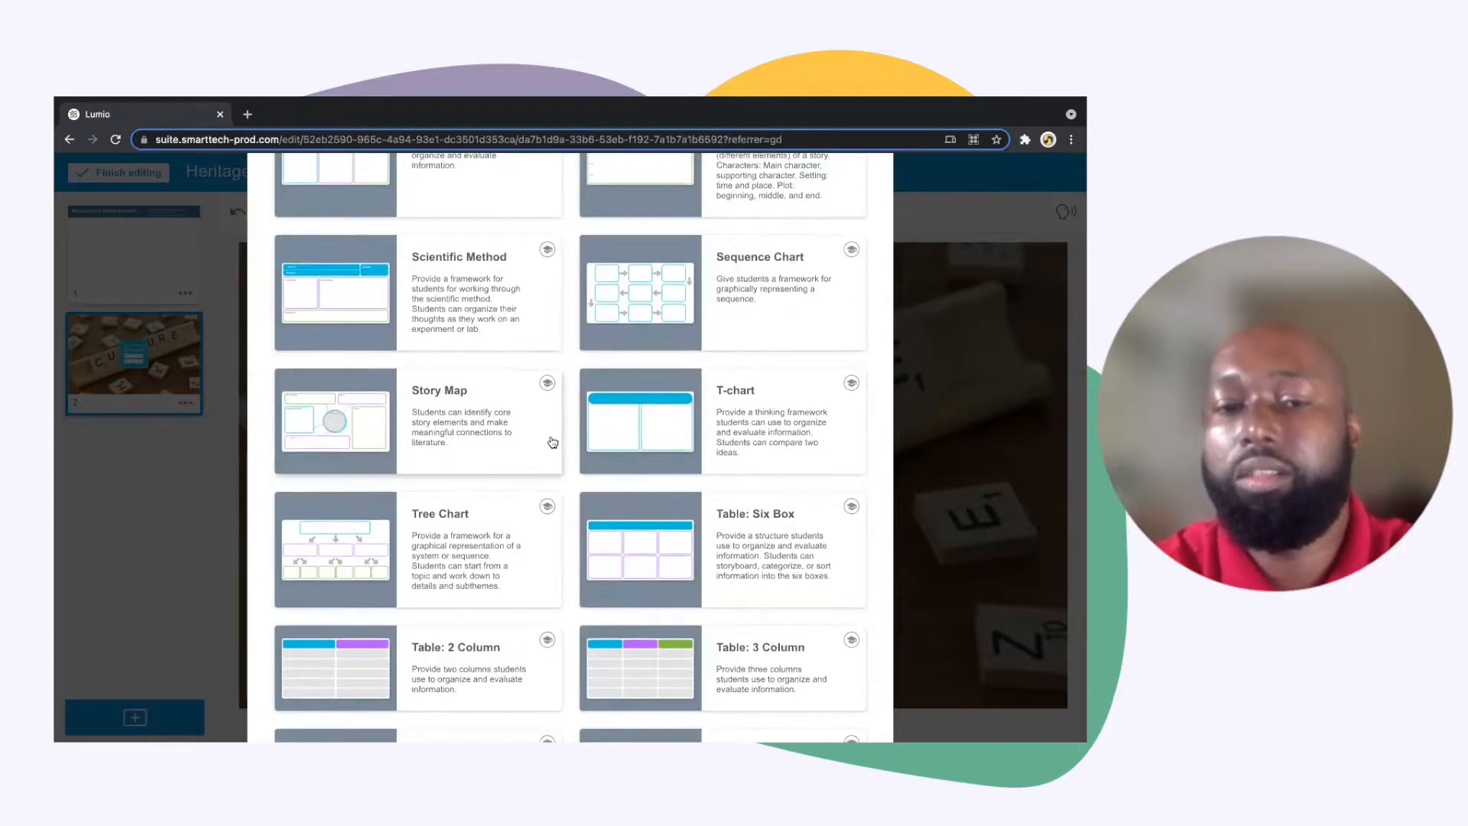
scroll(552, 442, down, 3)
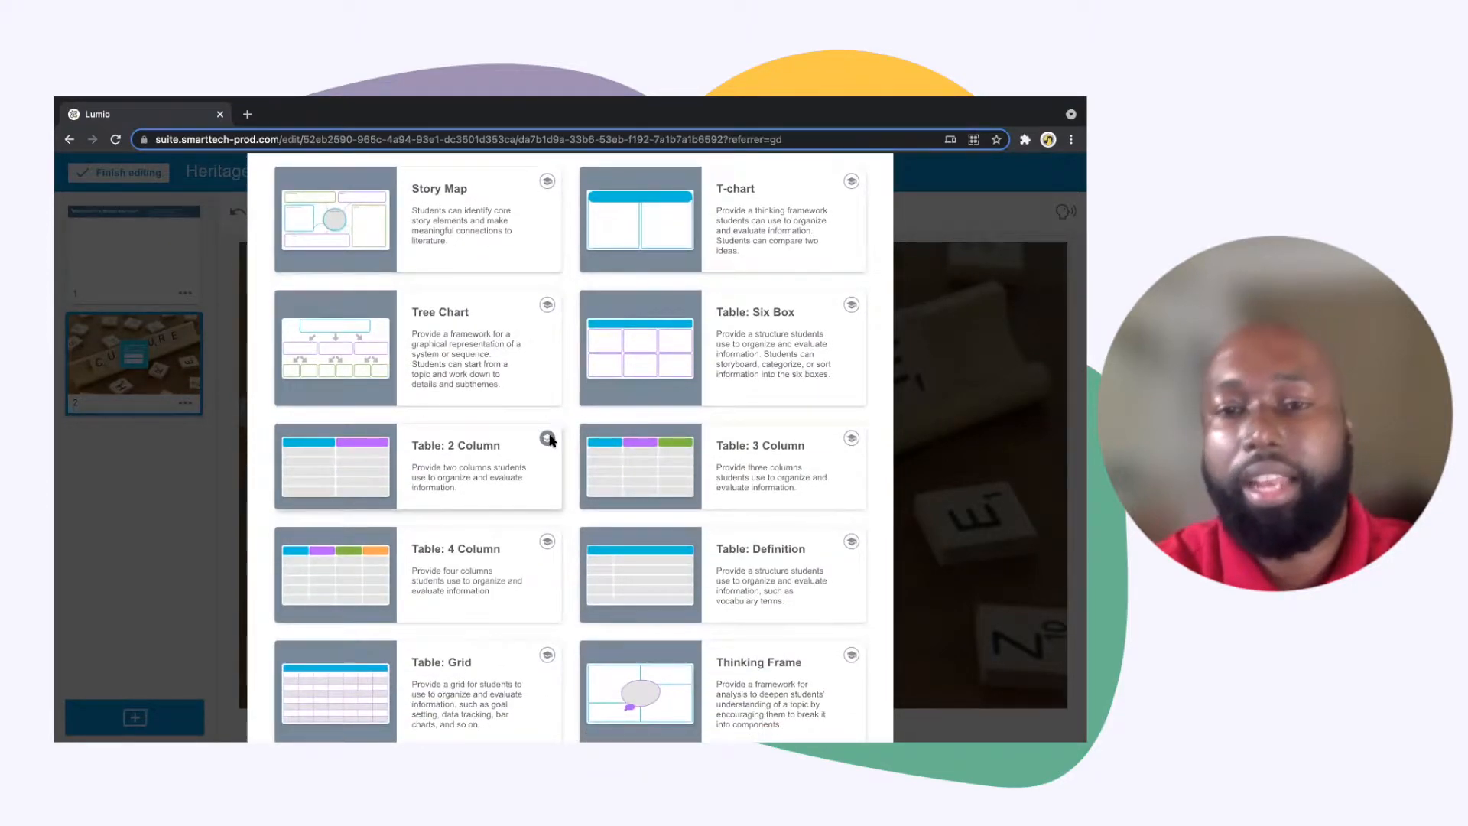
scroll(569, 433, up, 10)
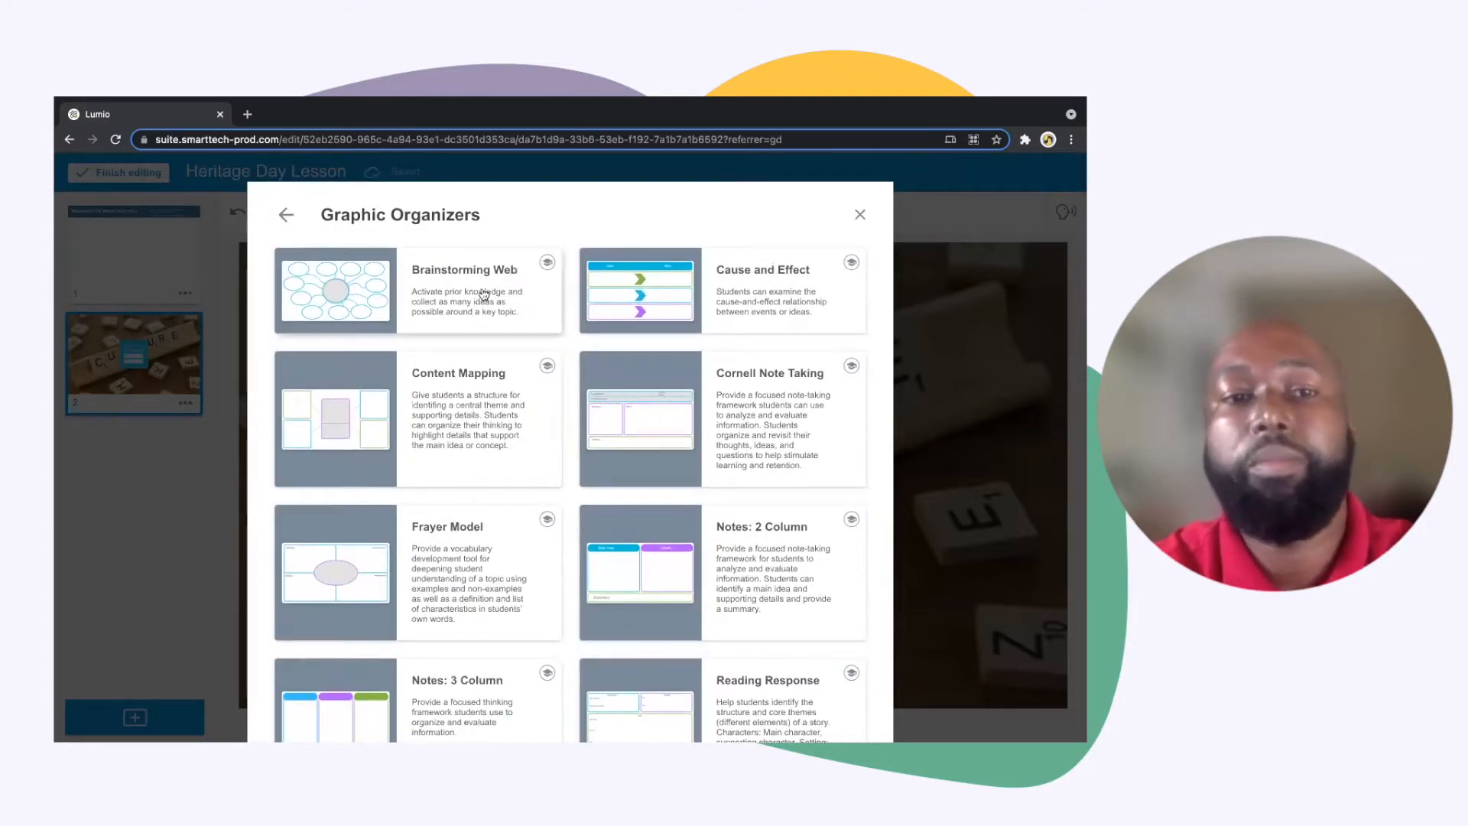
click(428, 277)
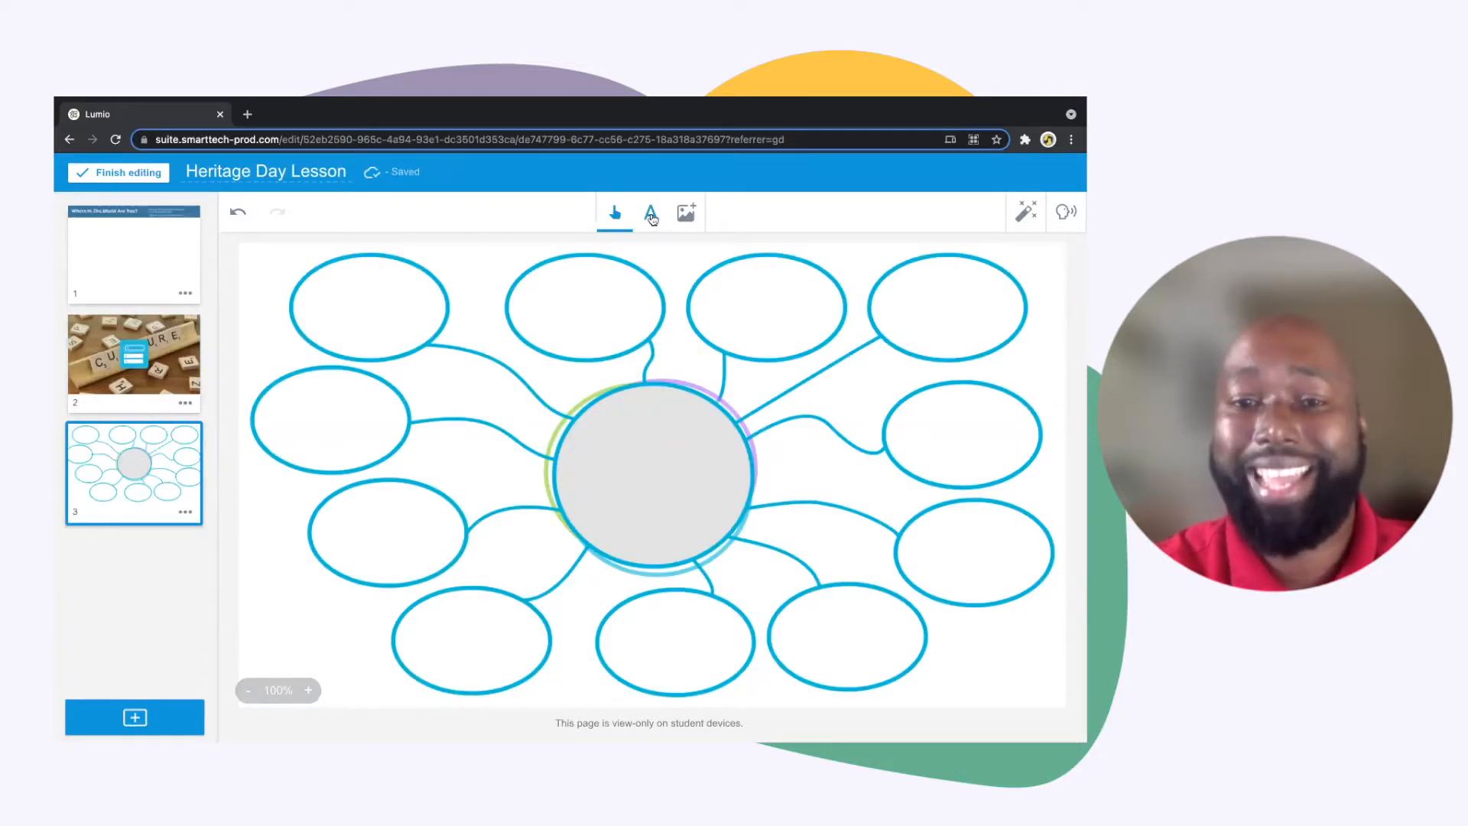
Add the text "Culture" inside the web's central circle in blue Comic Sans MS, size 24
click(652, 219)
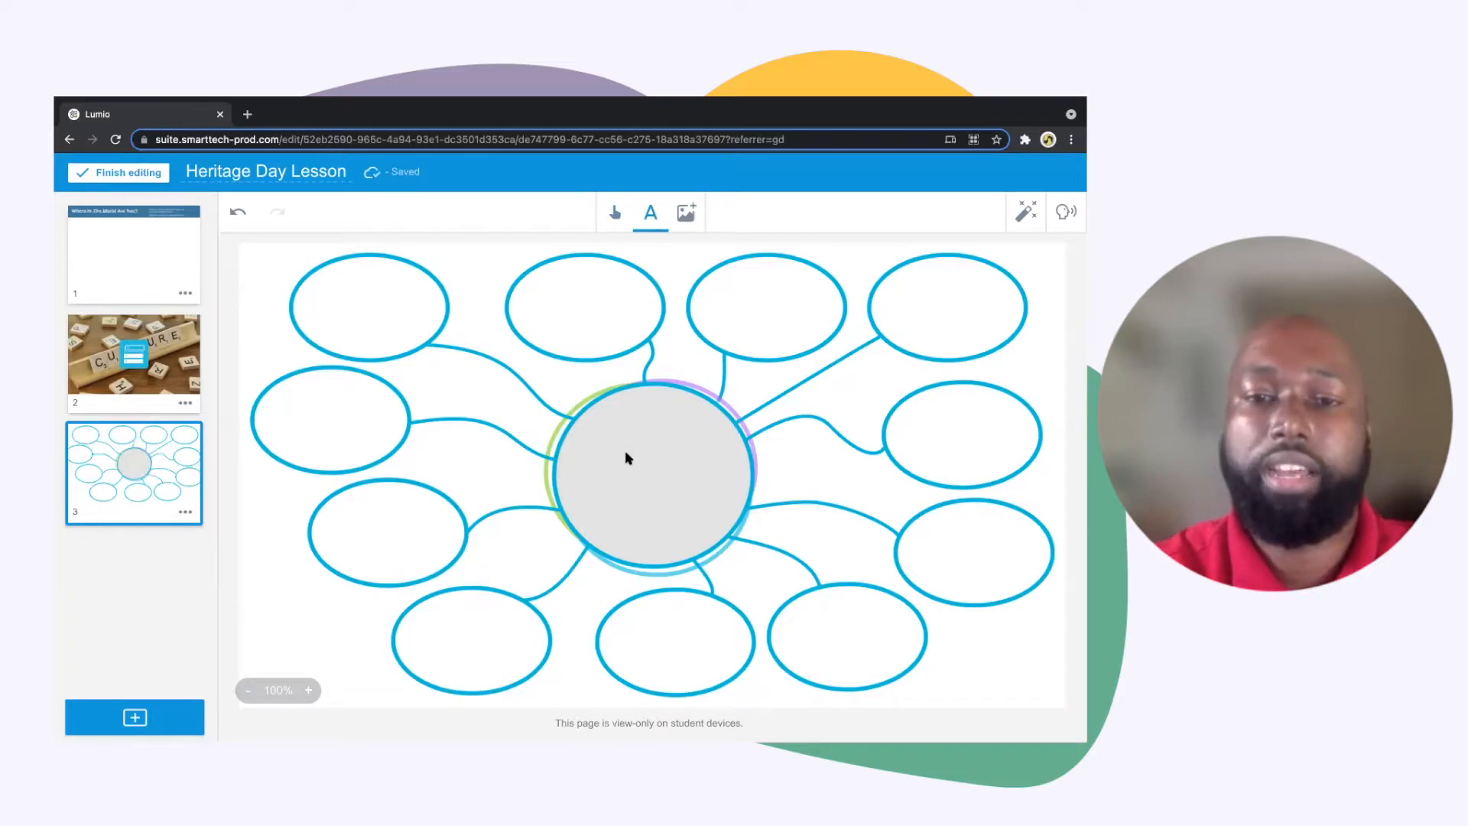
click(593, 465)
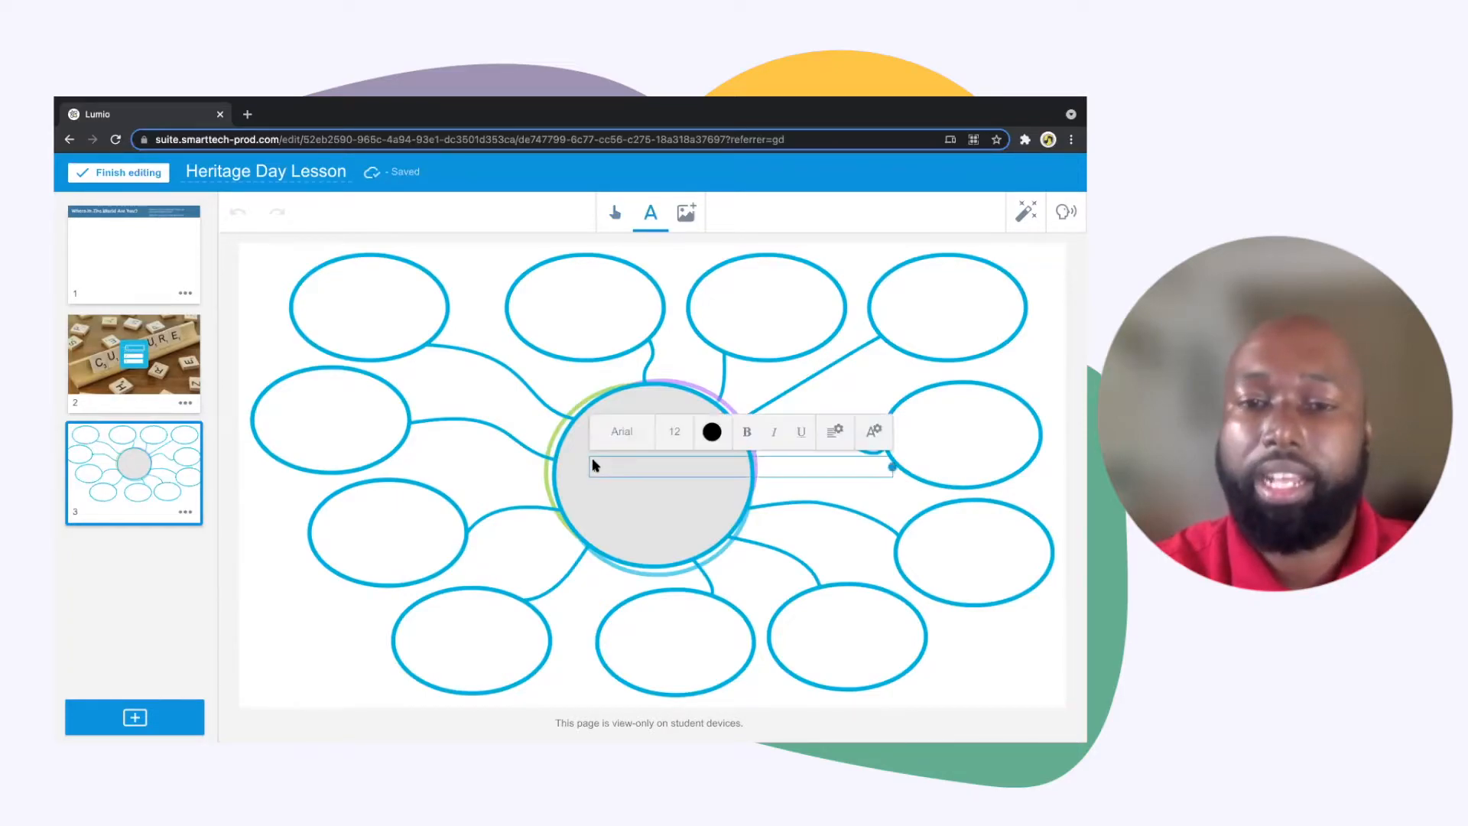
click(622, 433)
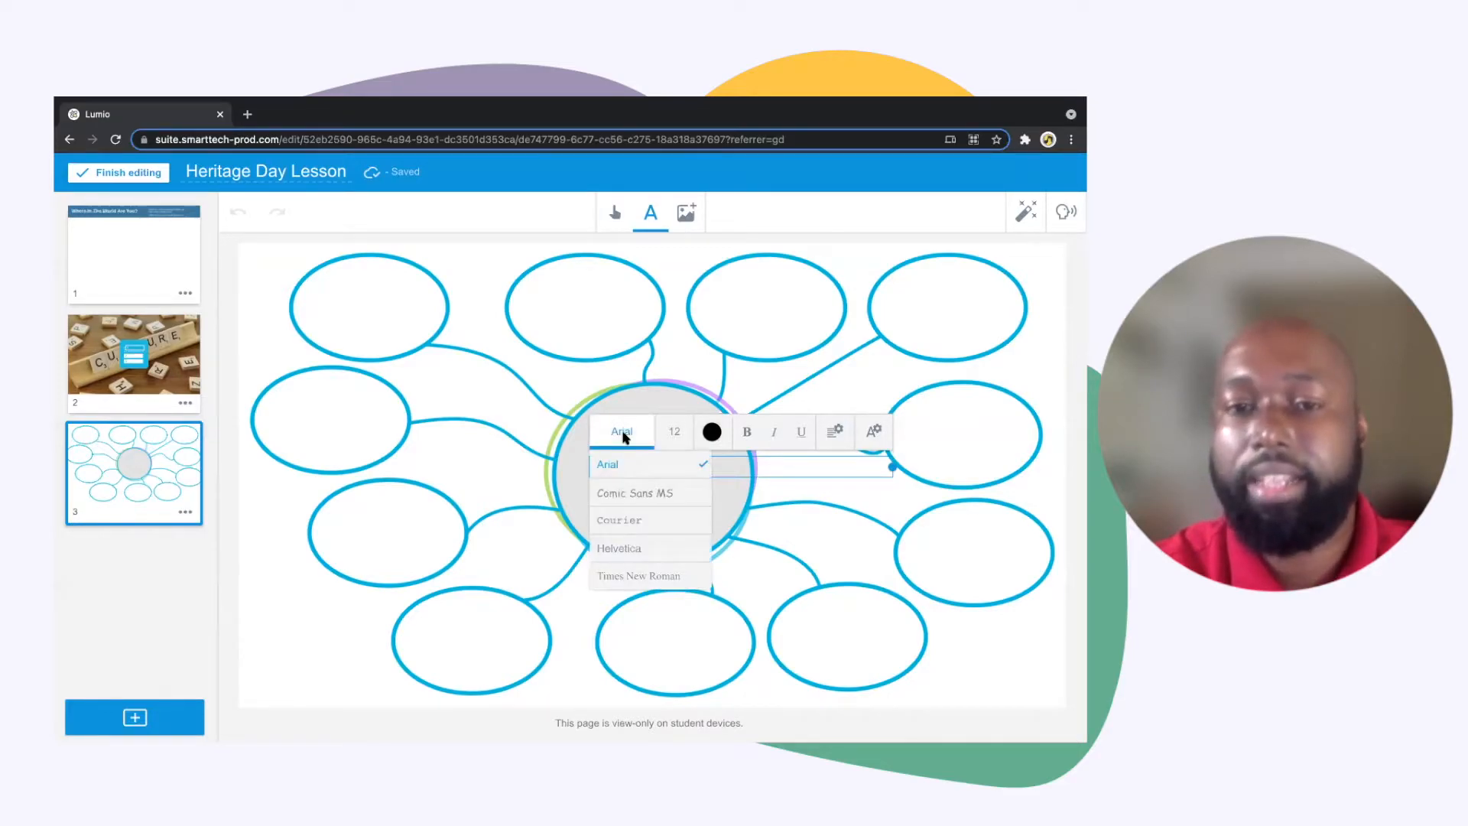
click(631, 490)
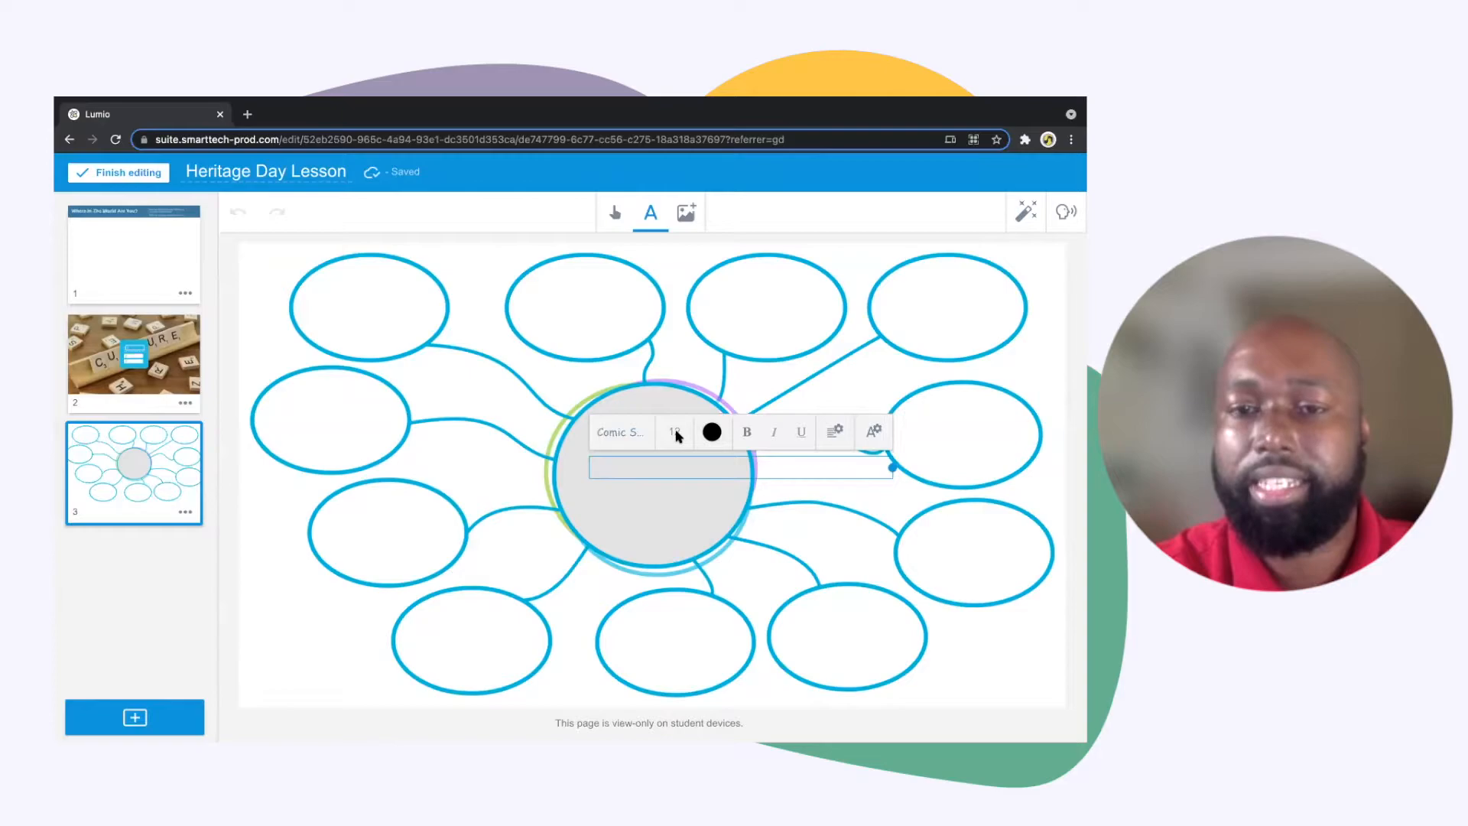
click(672, 433)
click(668, 578)
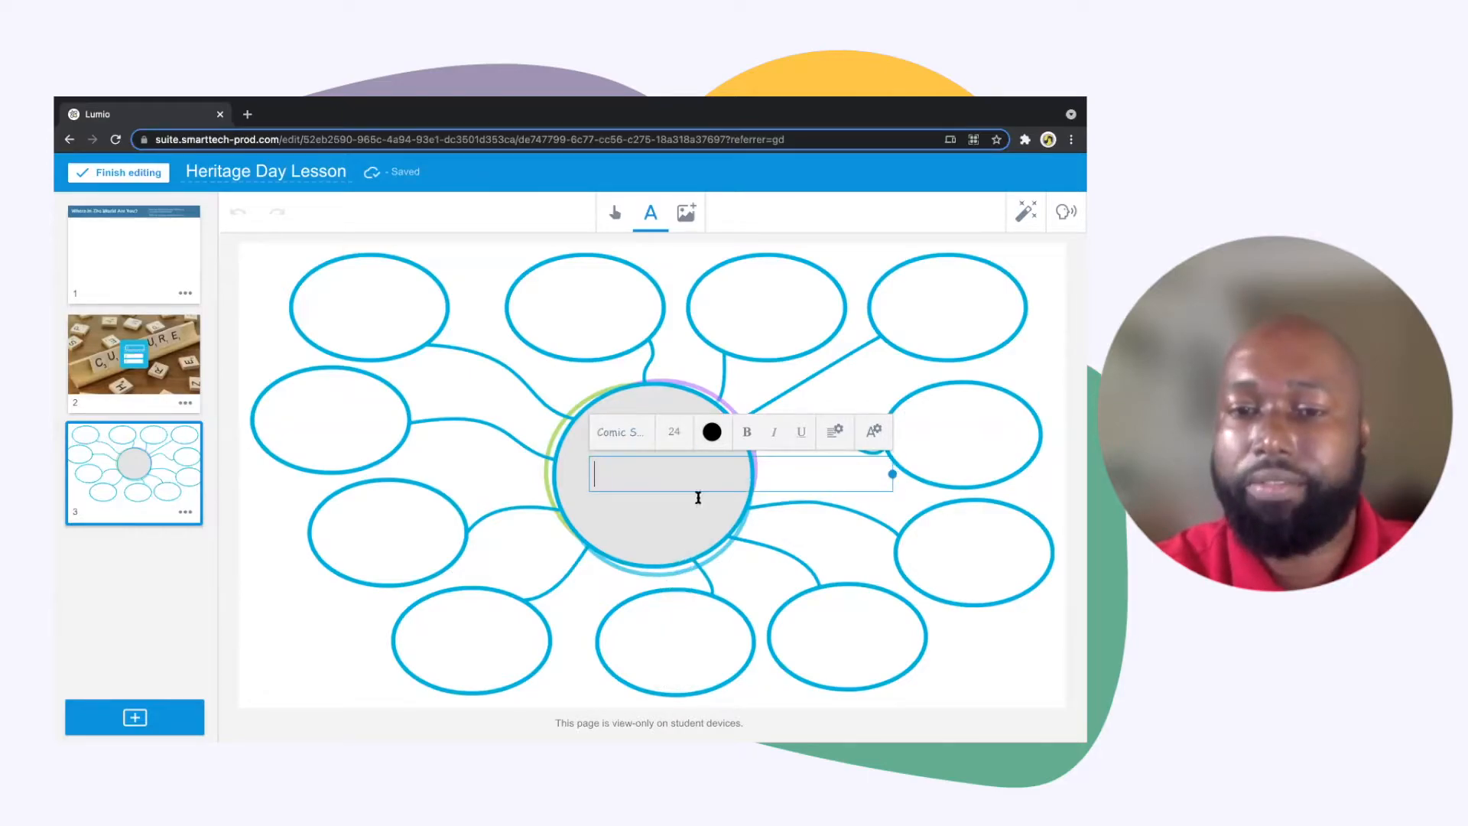
click(712, 432)
click(711, 469)
text(Culture)
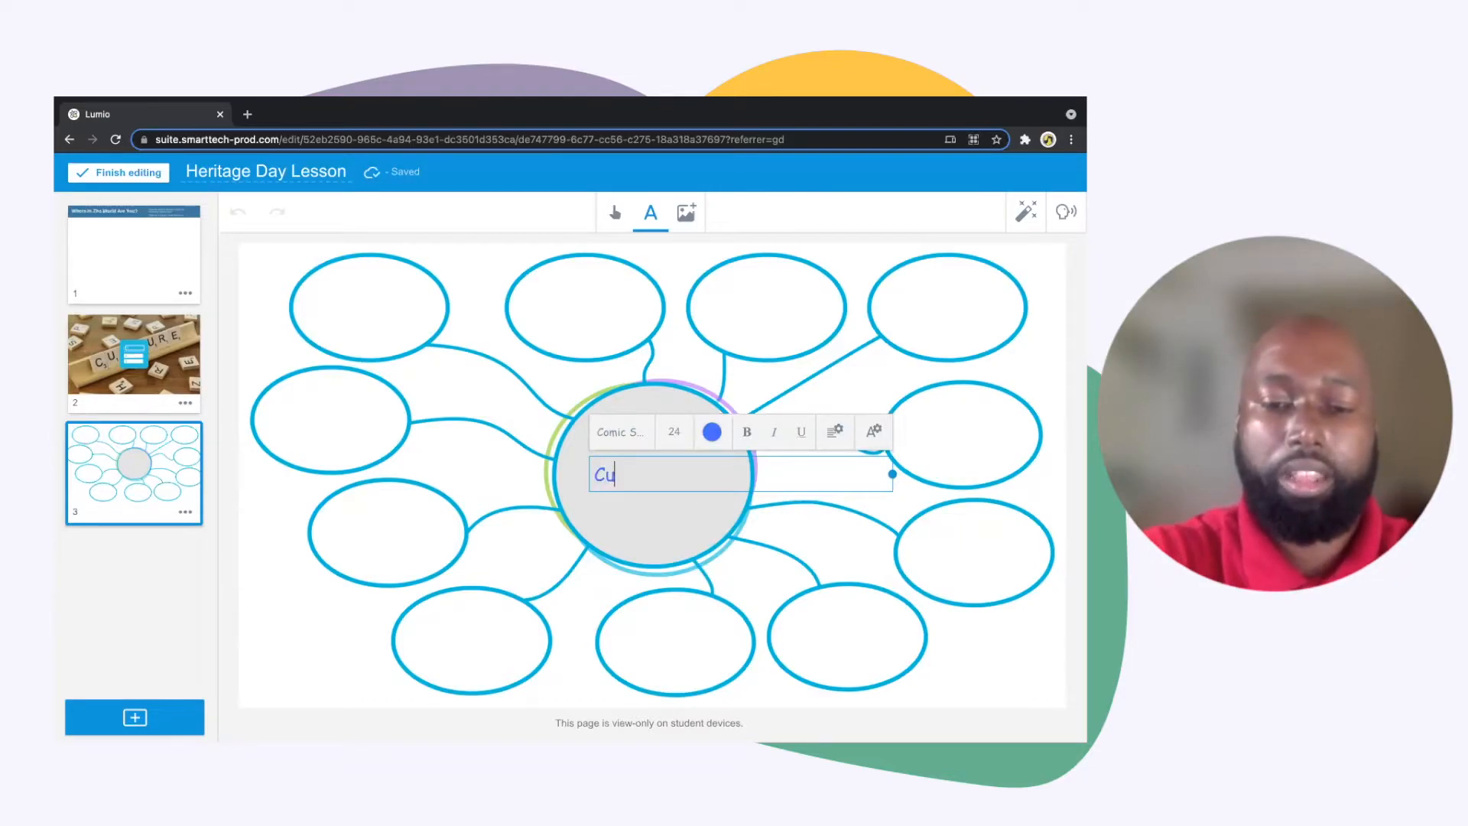
click(626, 508)
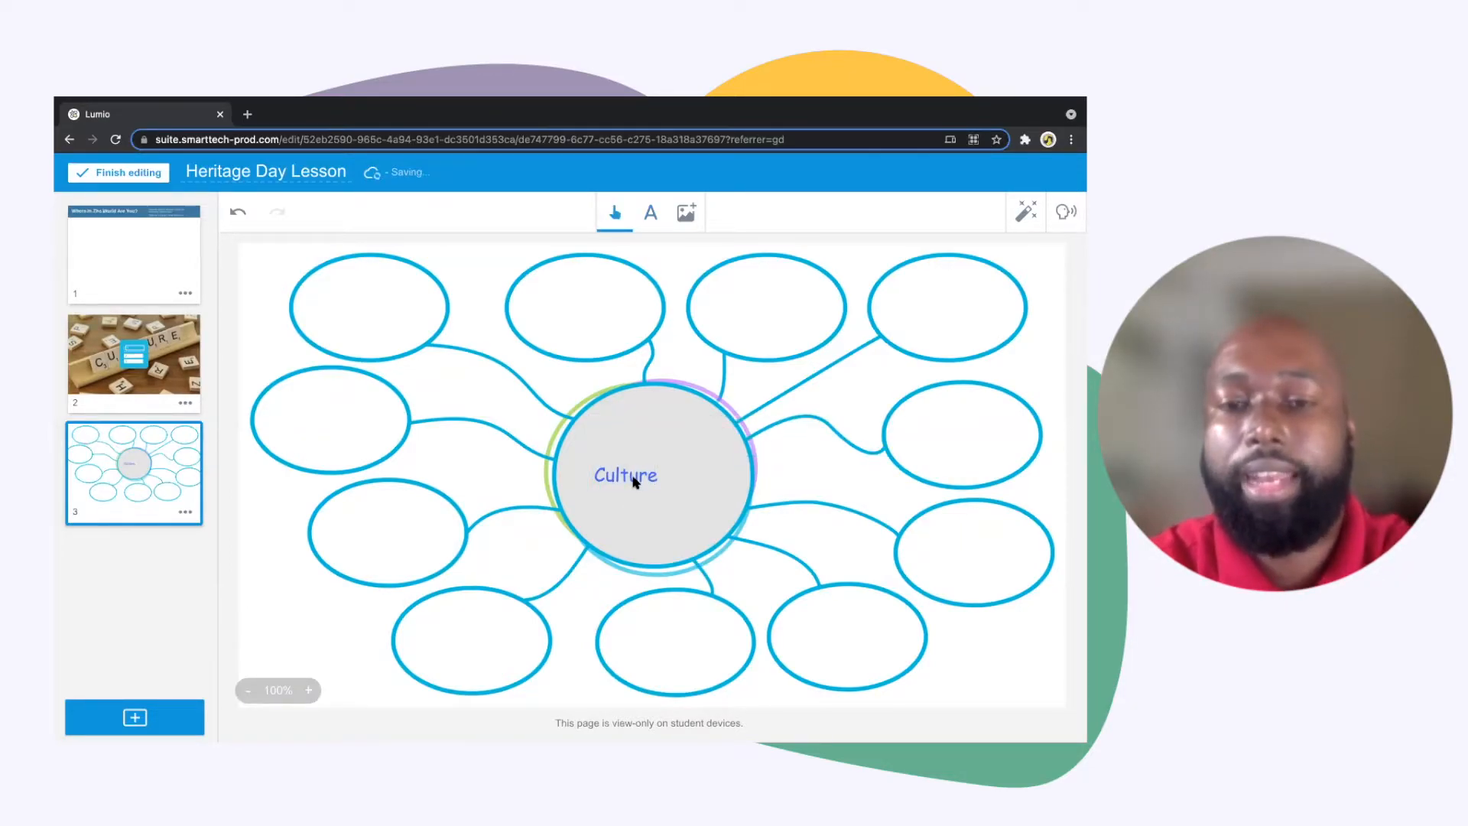
Enlarge the "Culture" text, place it in the upper part of the central circle, and lock it there
click(633, 483)
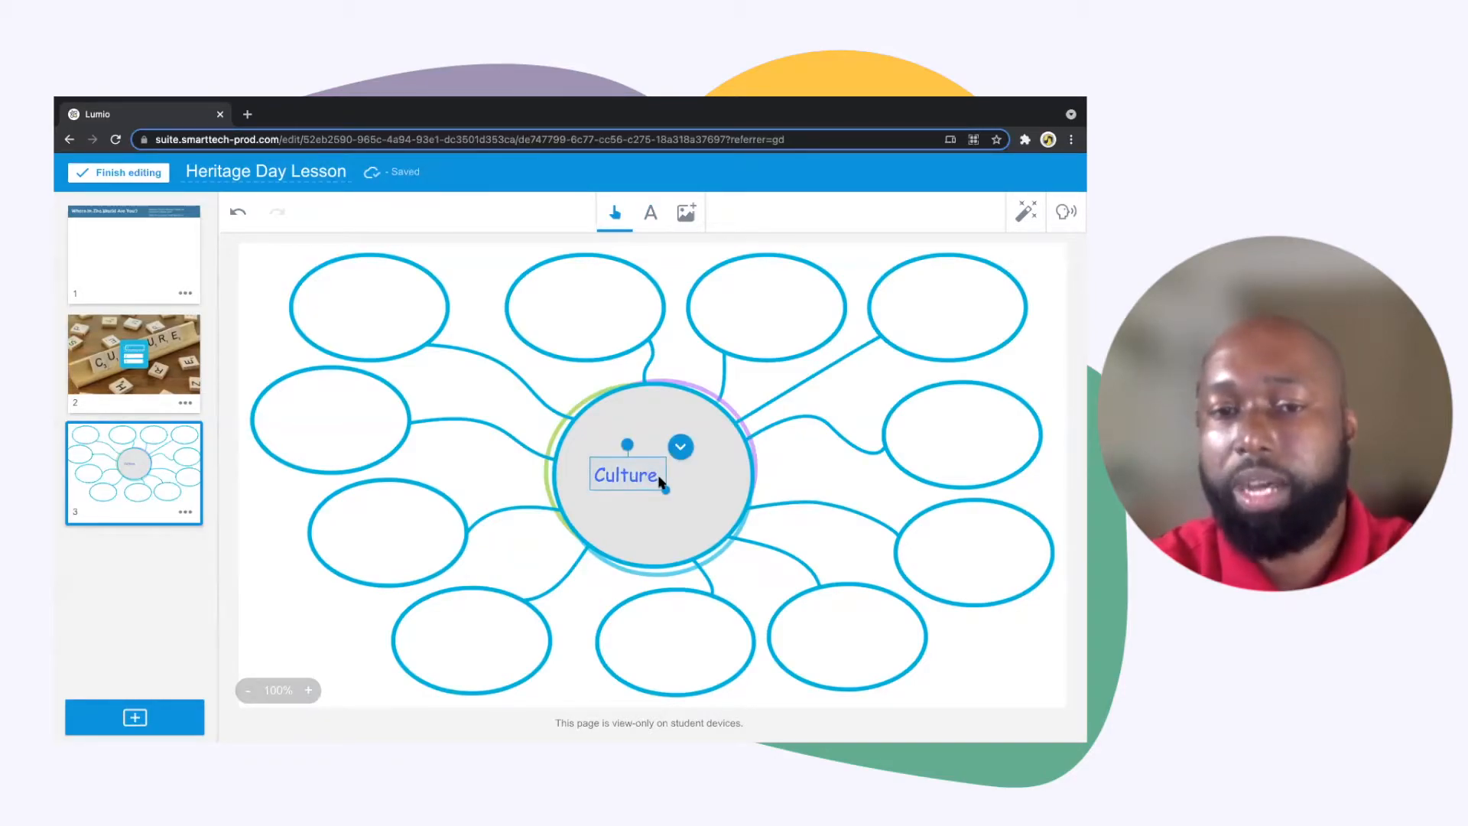
drag(666, 493, 667, 434)
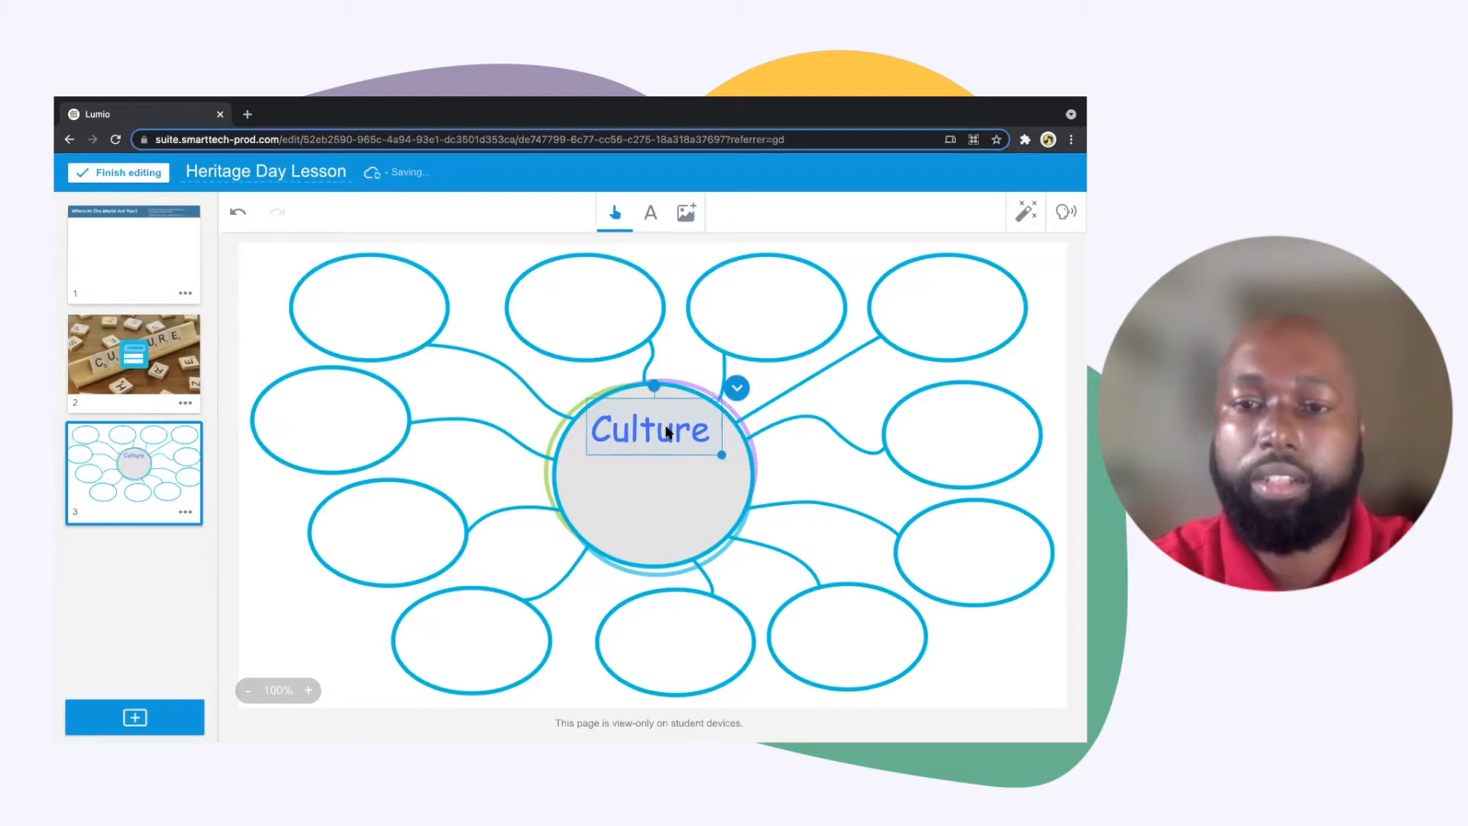
click(738, 393)
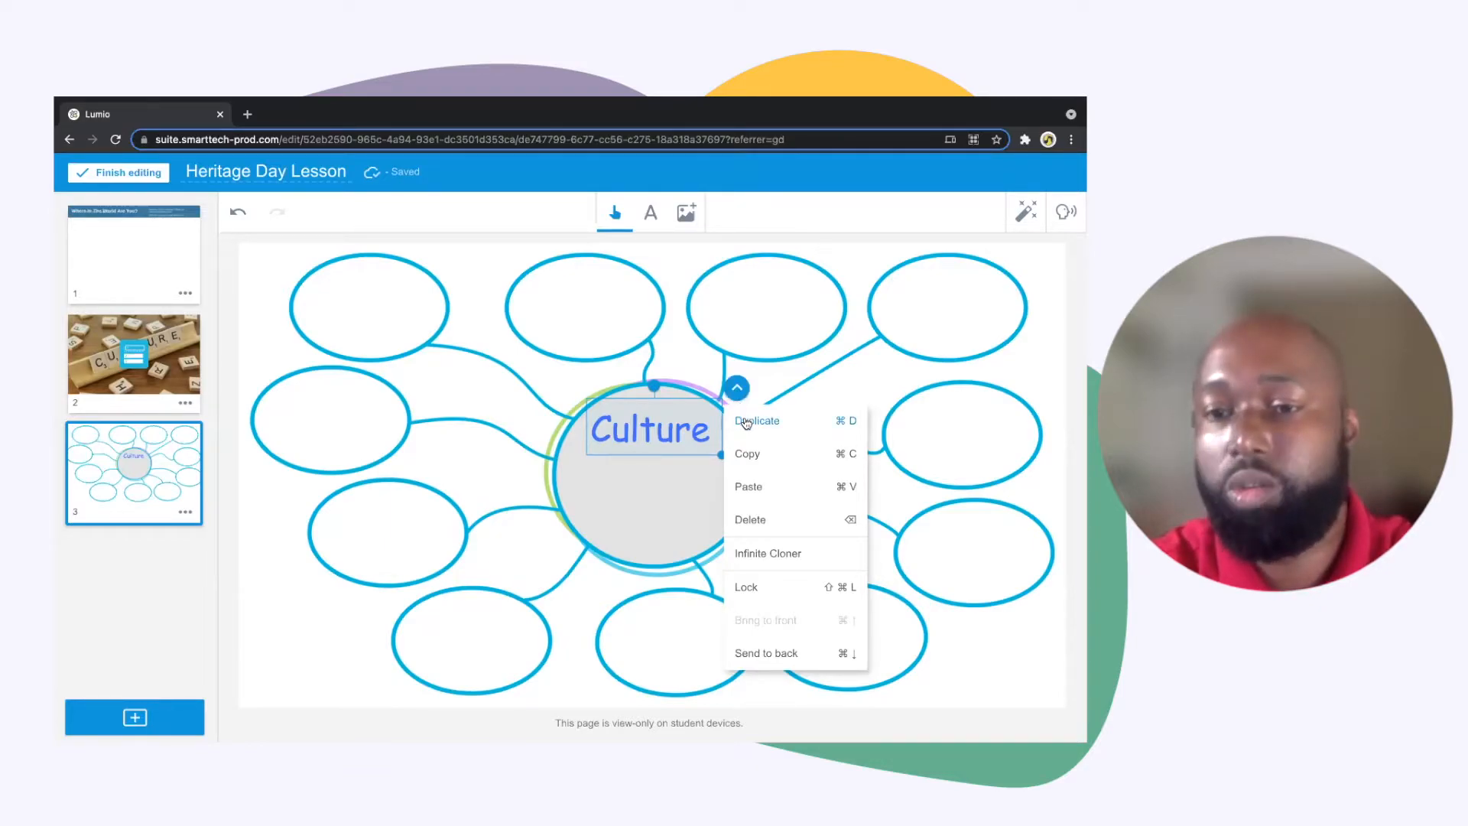
click(747, 591)
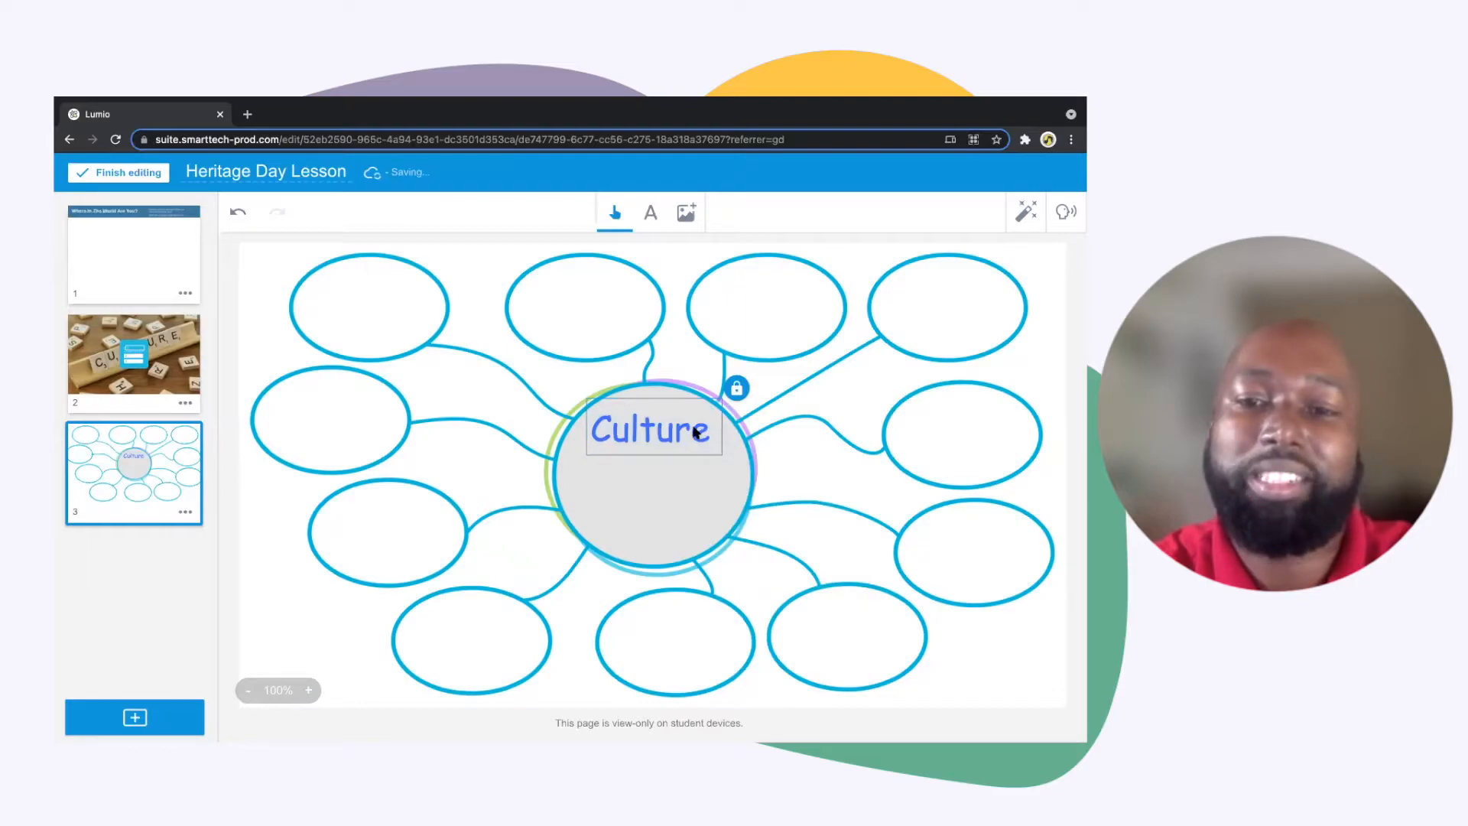
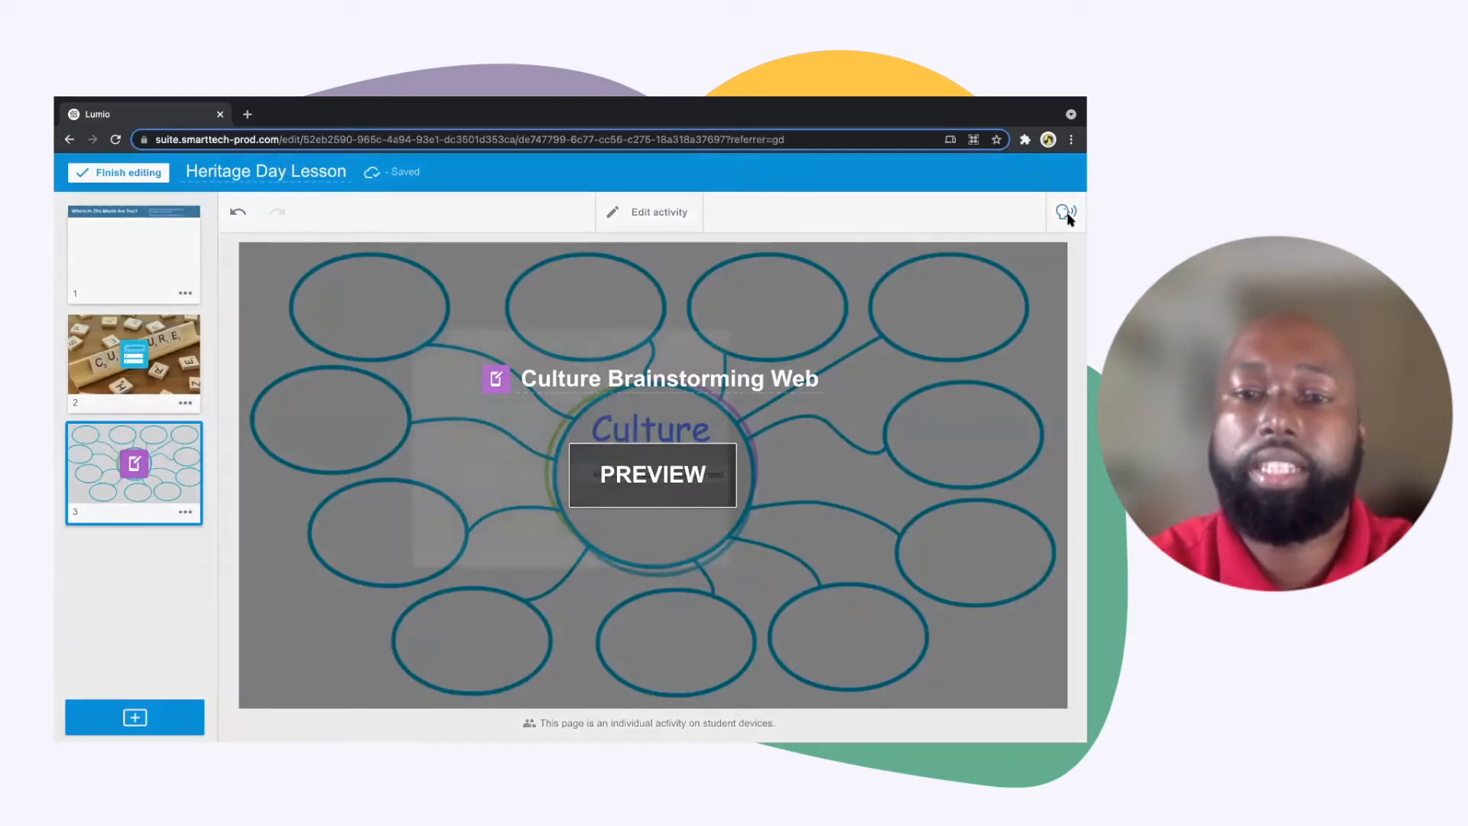
Record spoken instructions for the Culture Brainstorming Web page, play back the first part, continue recording, and add the audio to the page
click(1066, 213)
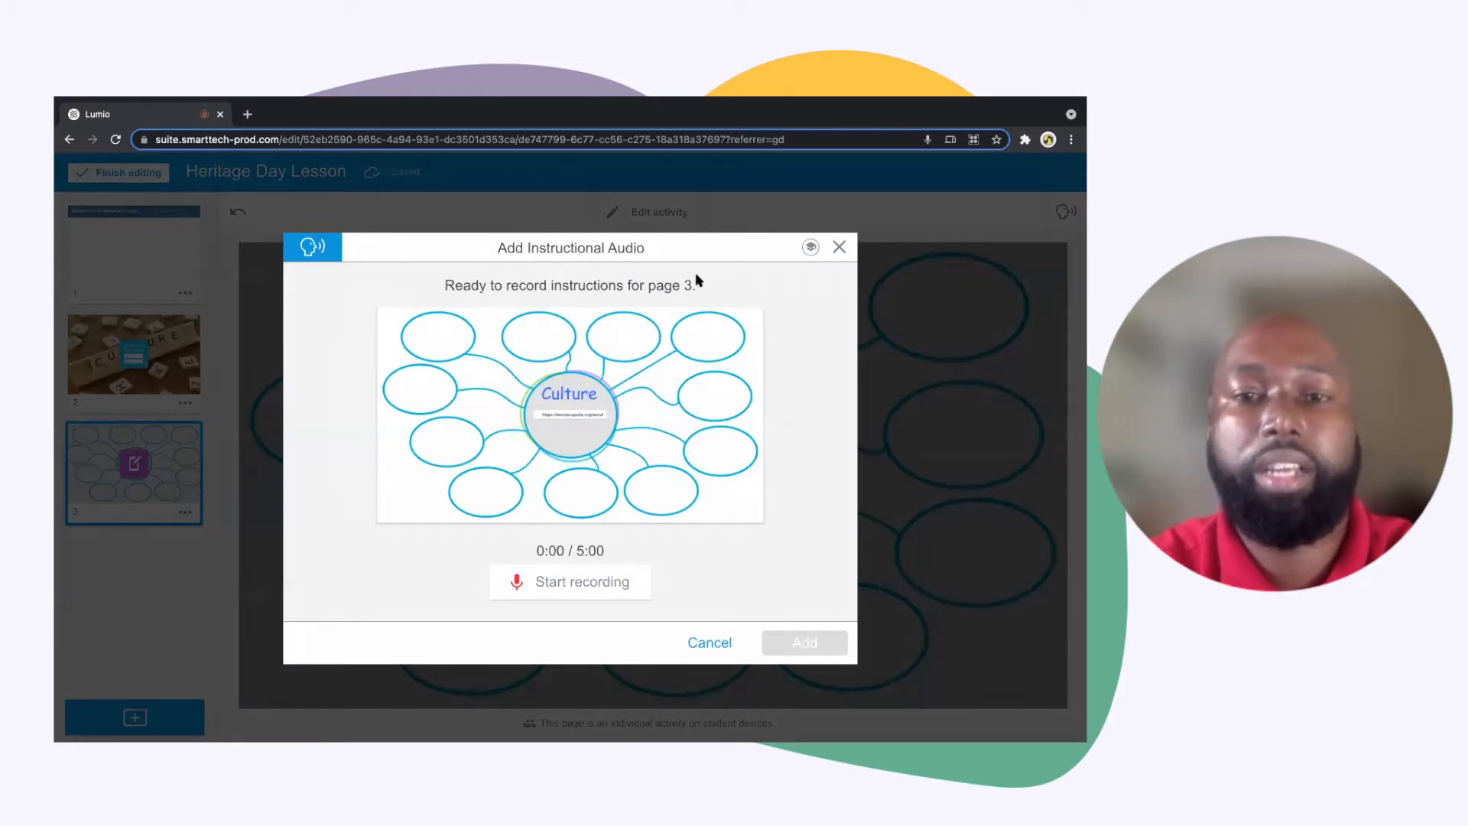
click(612, 587)
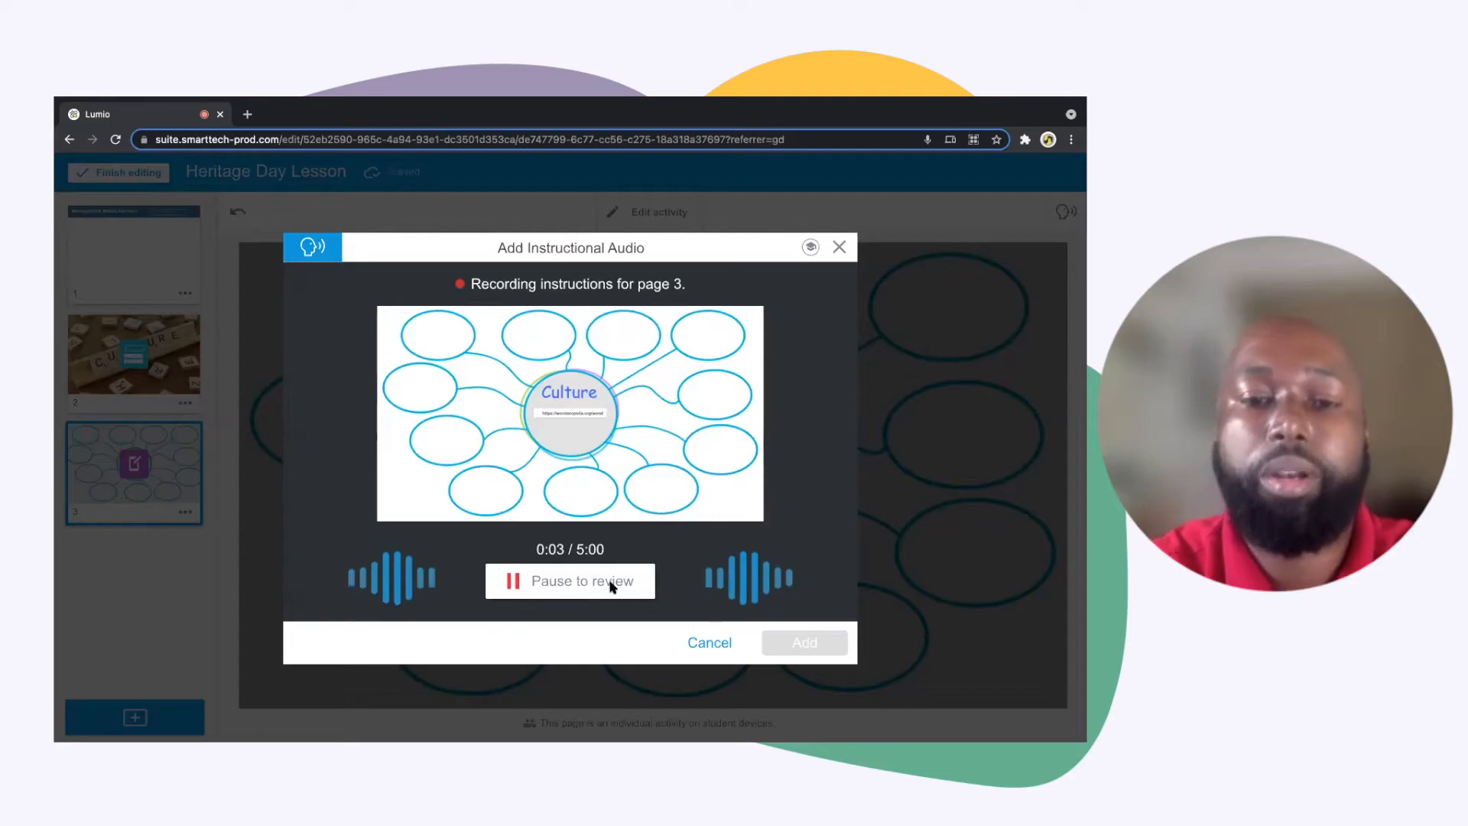
click(612, 581)
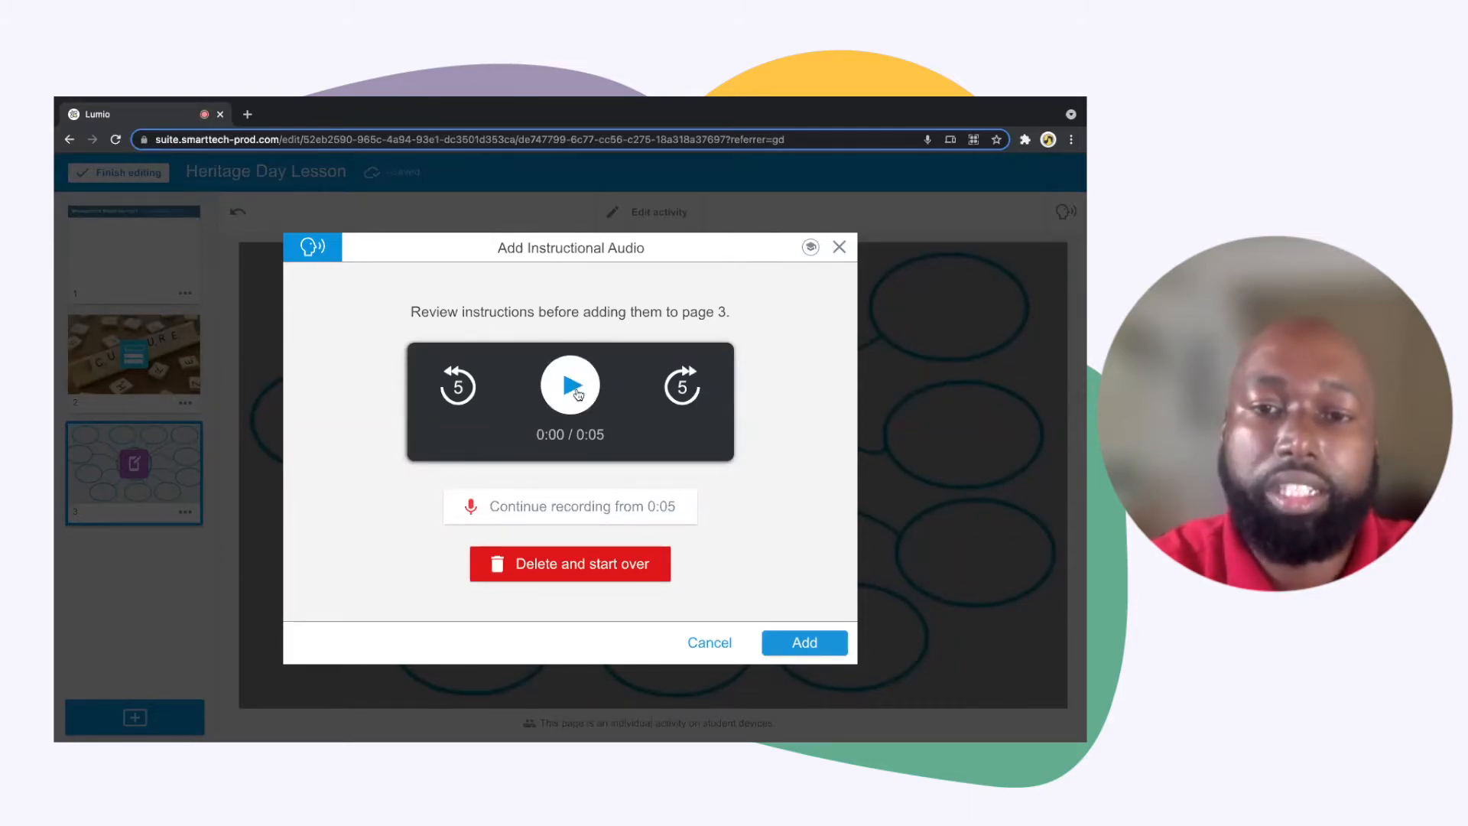
click(578, 394)
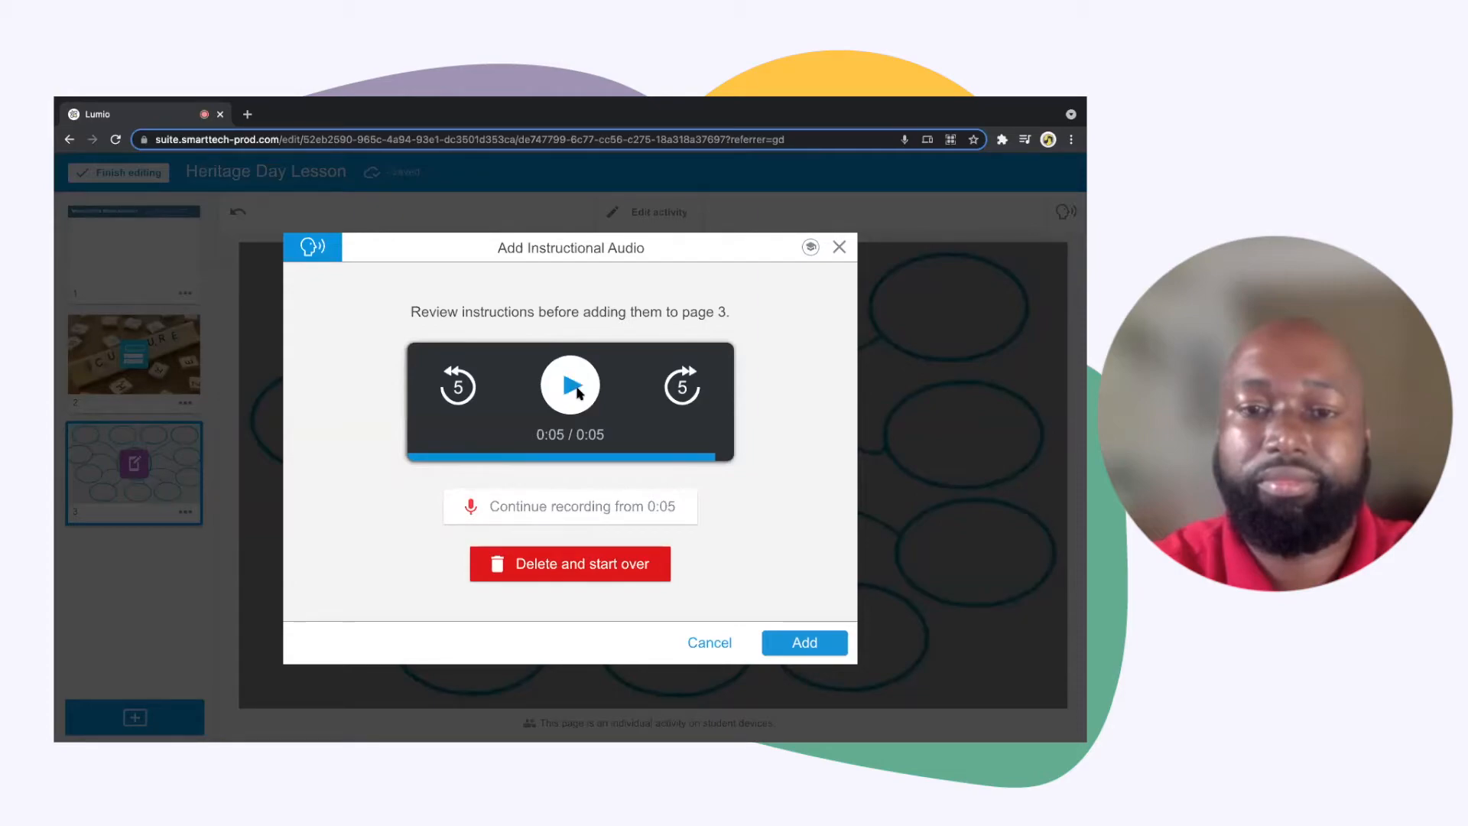
click(580, 517)
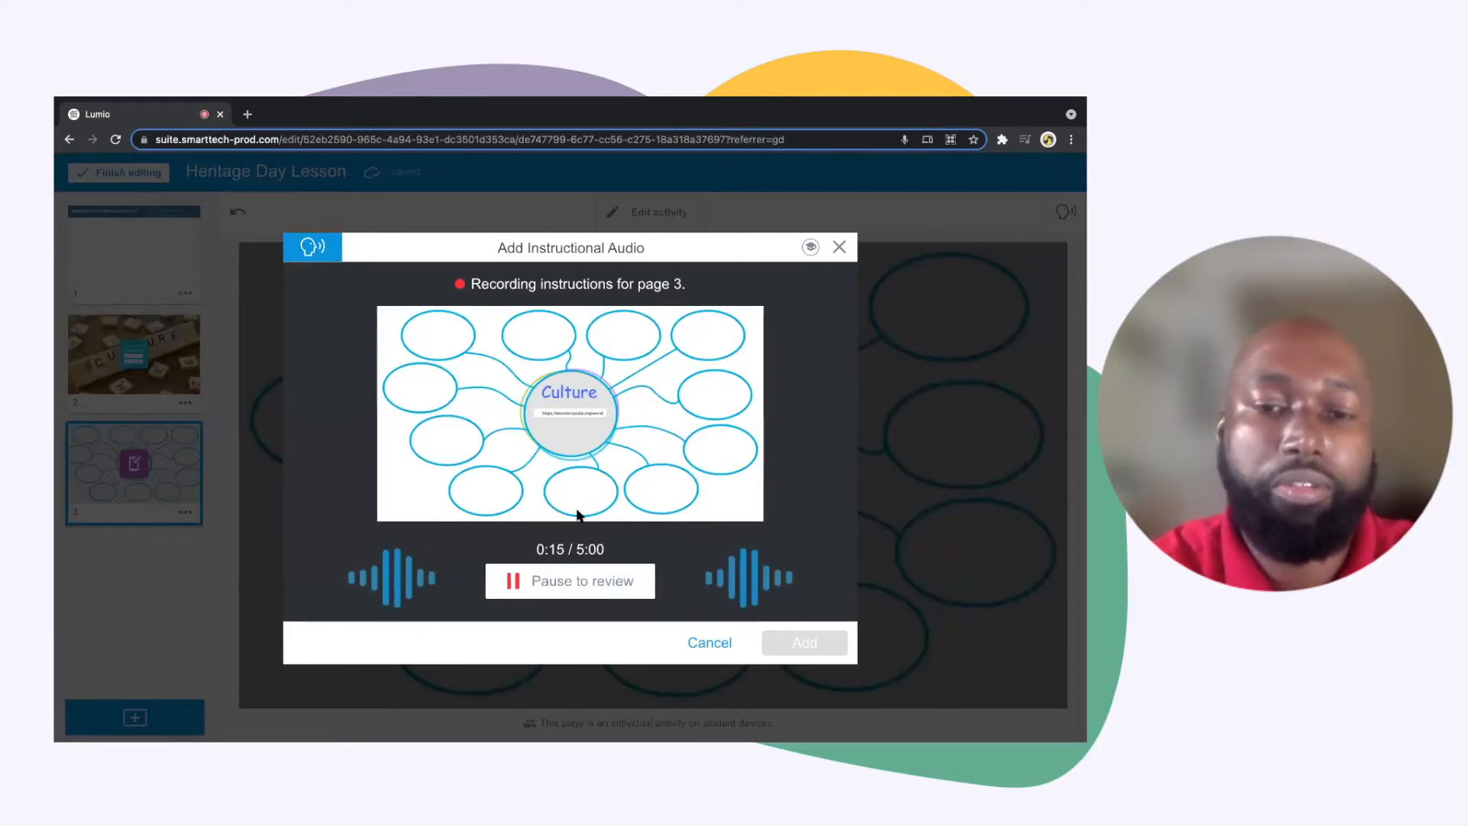
click(577, 587)
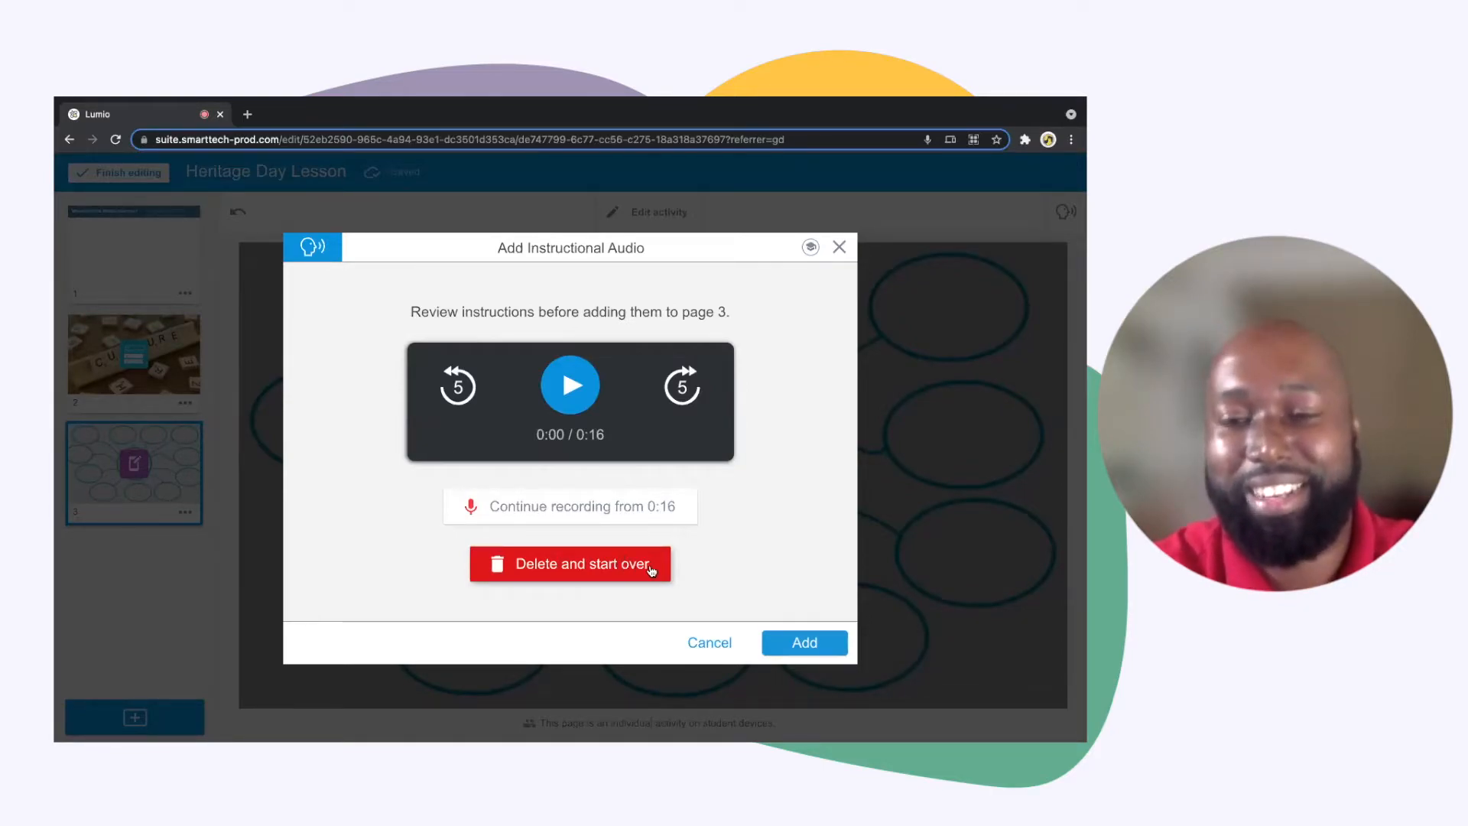
click(797, 643)
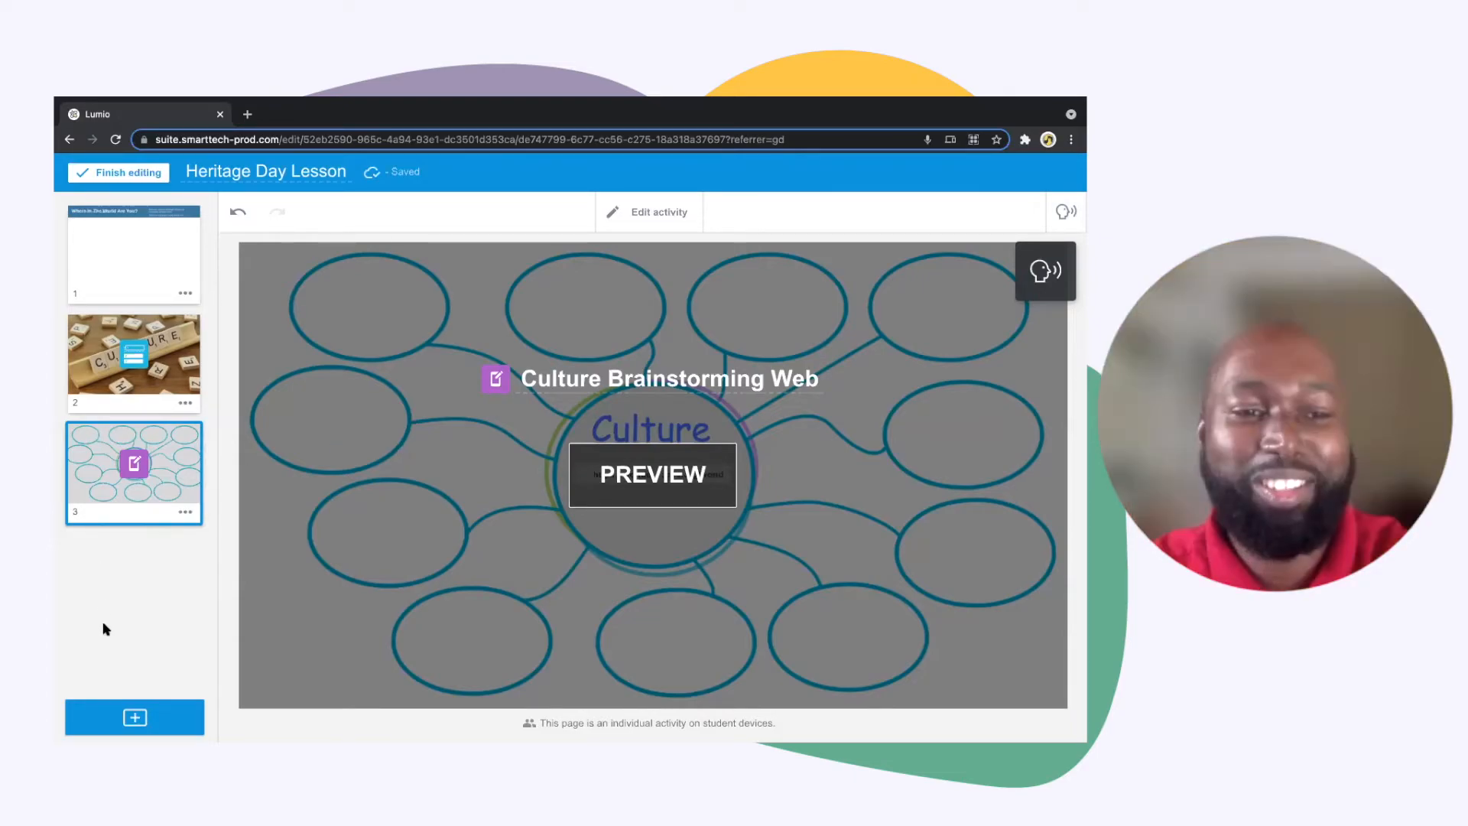
Import all three pages of "Vacation Destination.pdf" from local storage into the lesson
click(136, 716)
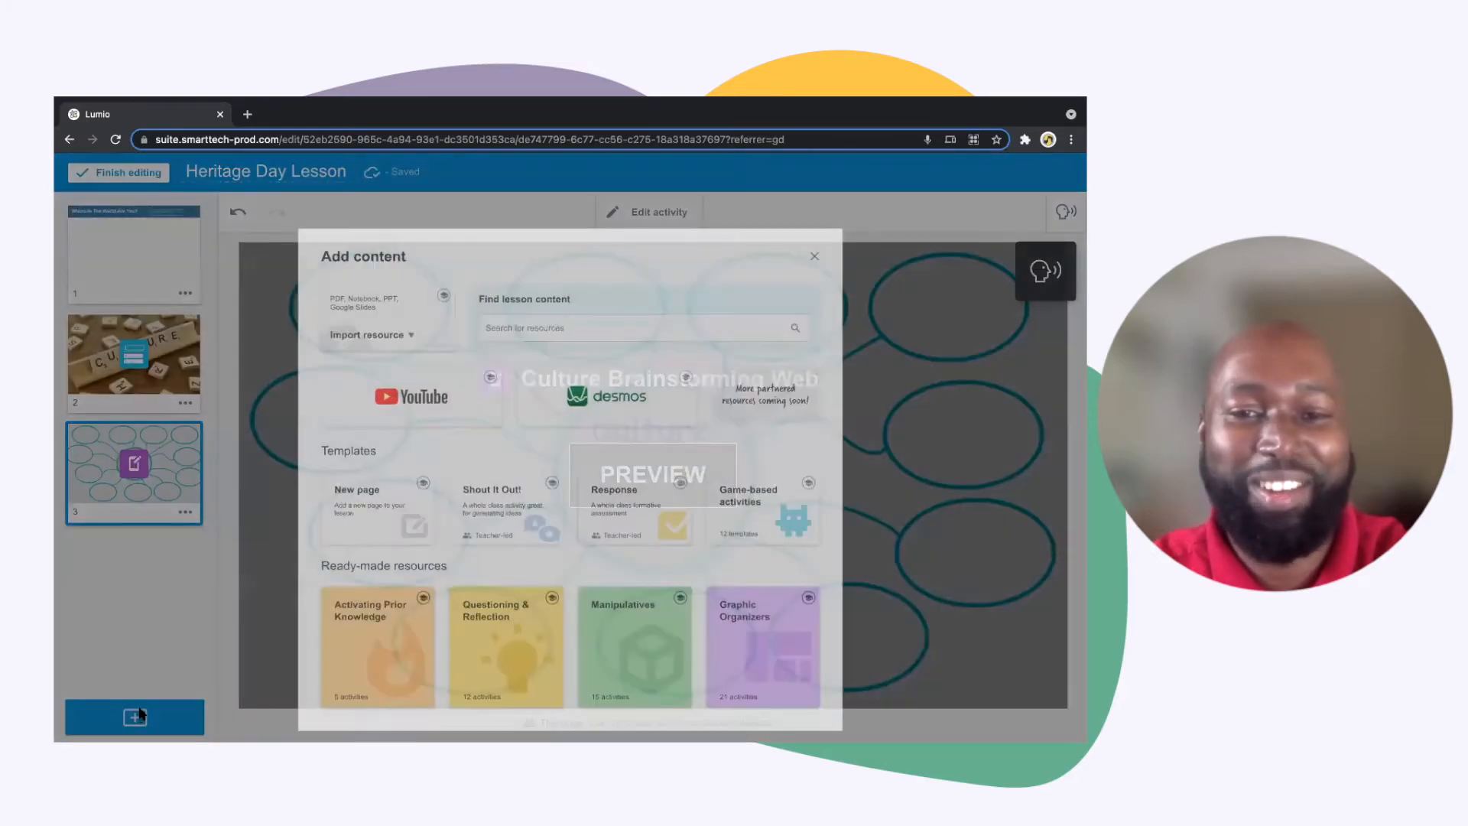
scroll(444, 560, down, 2)
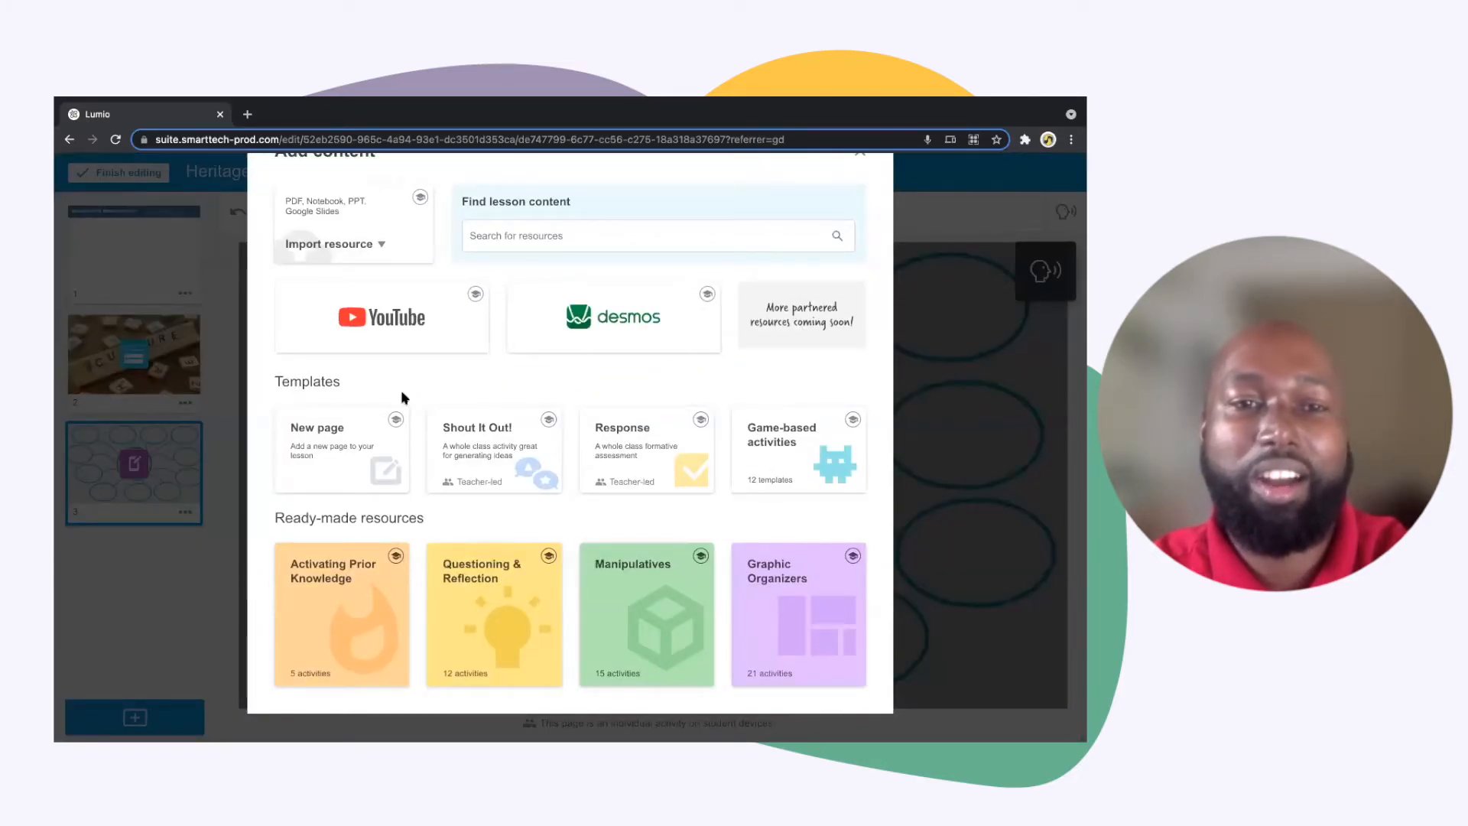
scroll(377, 249, up, 2)
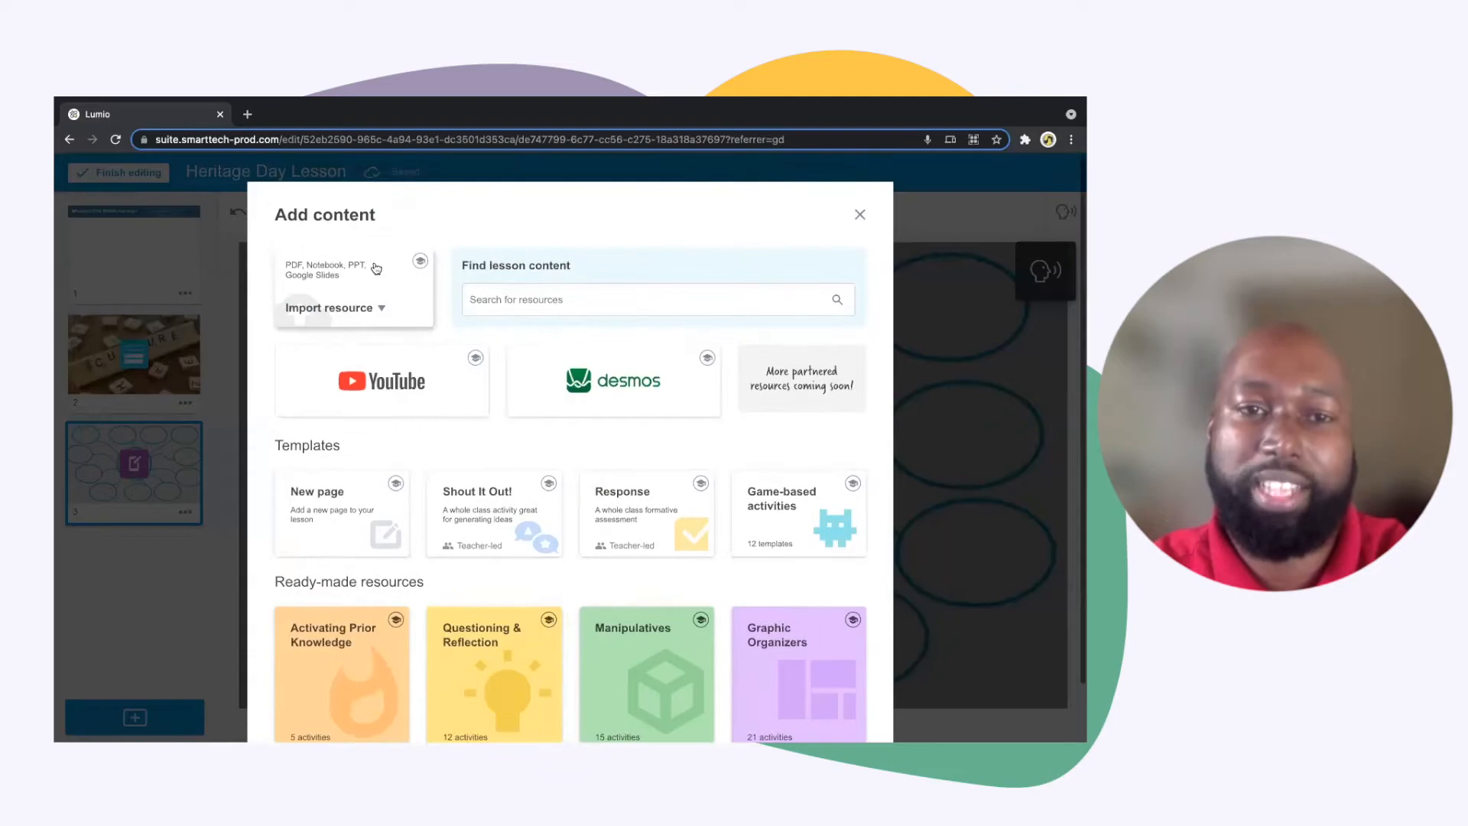
click(376, 309)
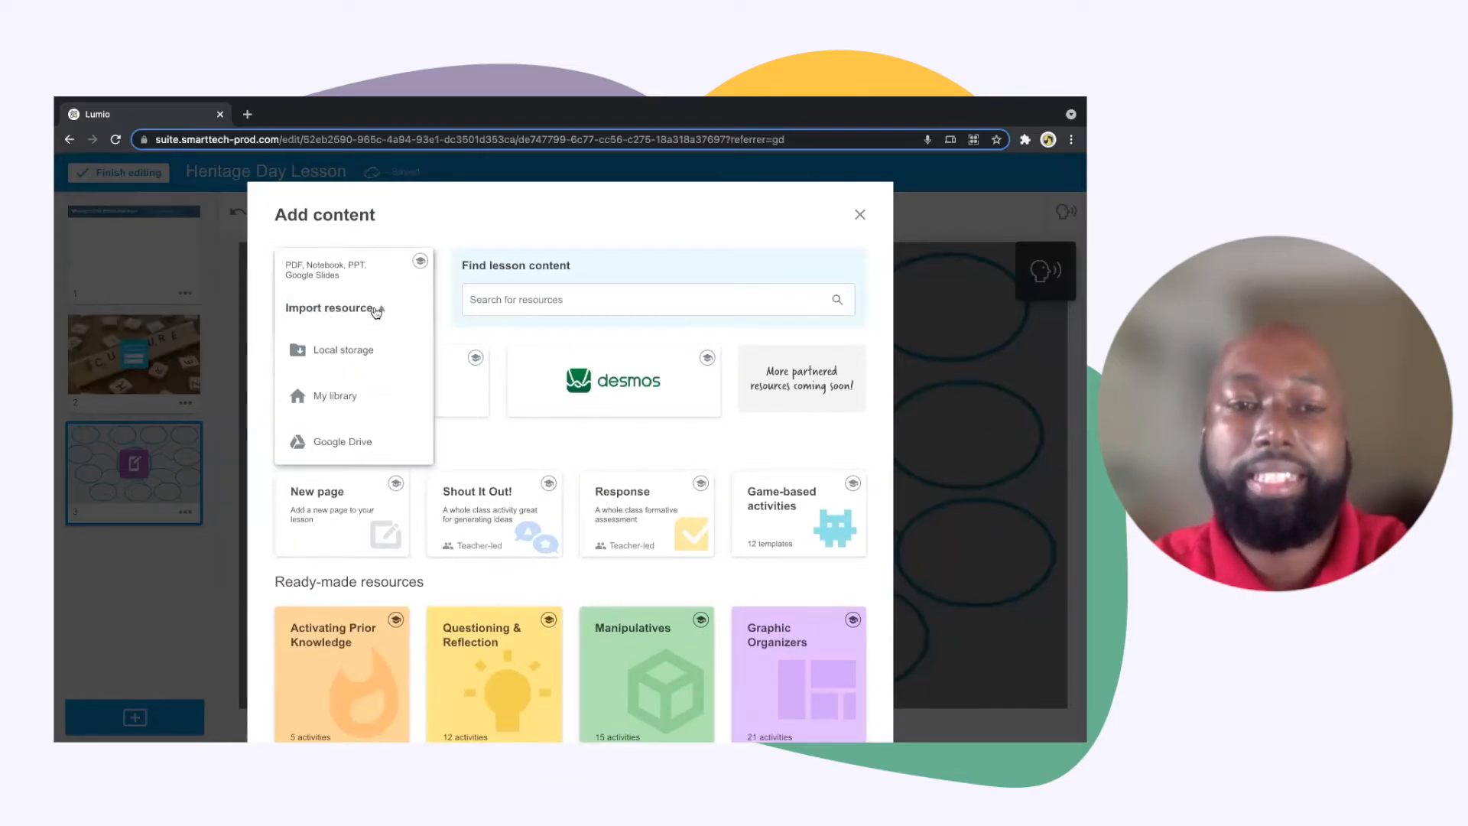
click(352, 357)
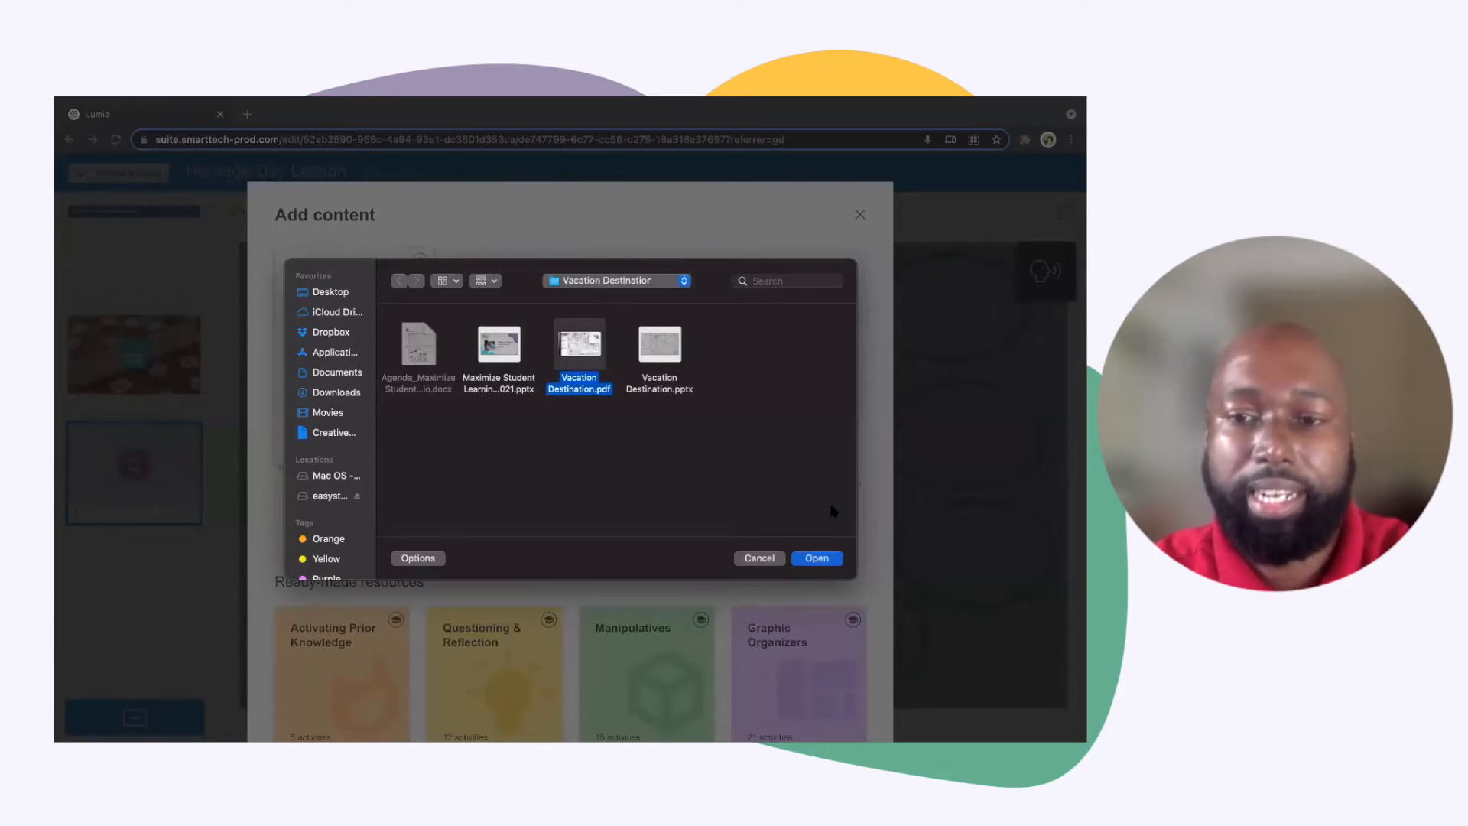
click(817, 558)
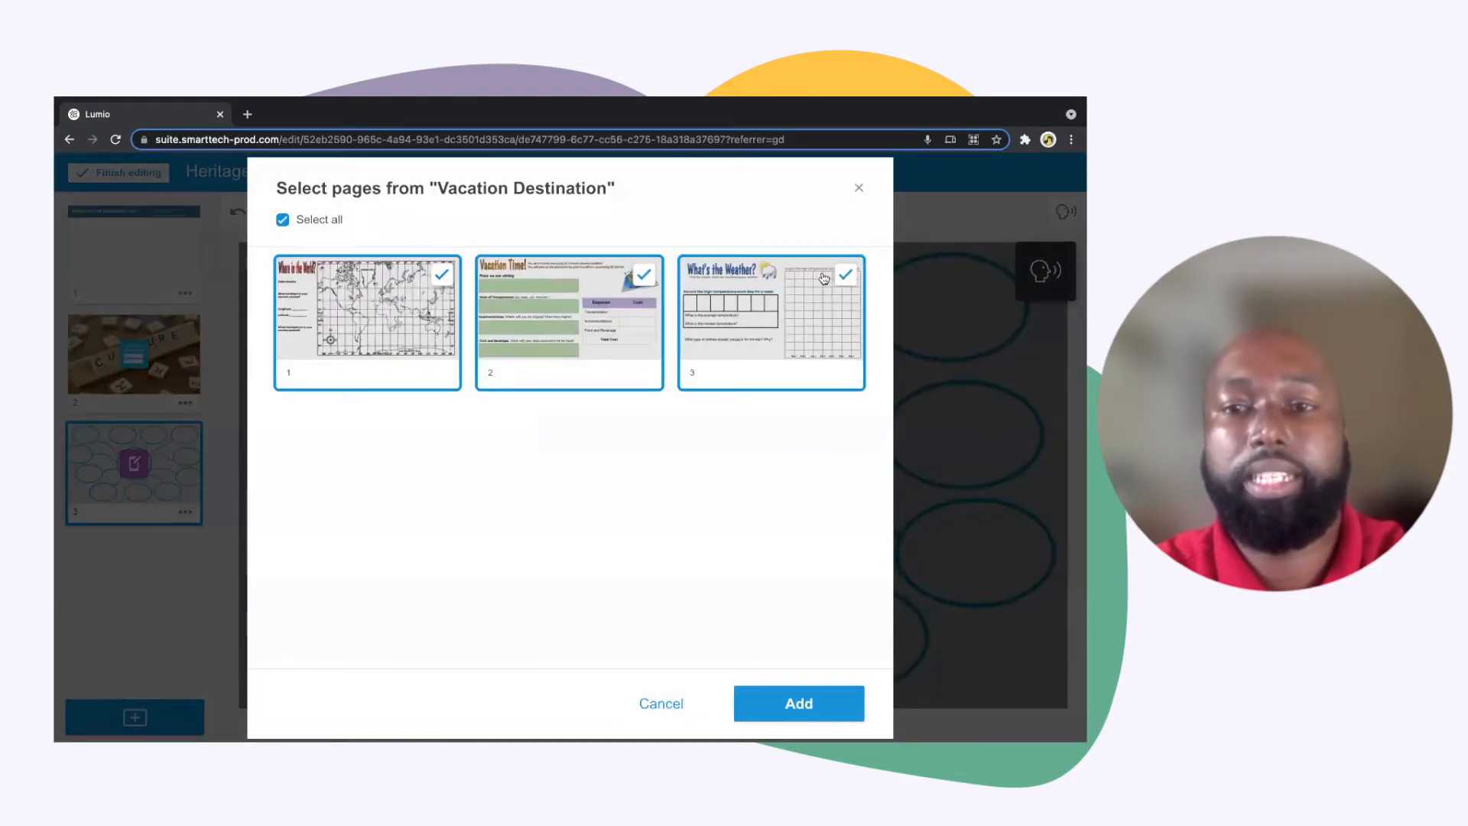
click(845, 274)
click(645, 275)
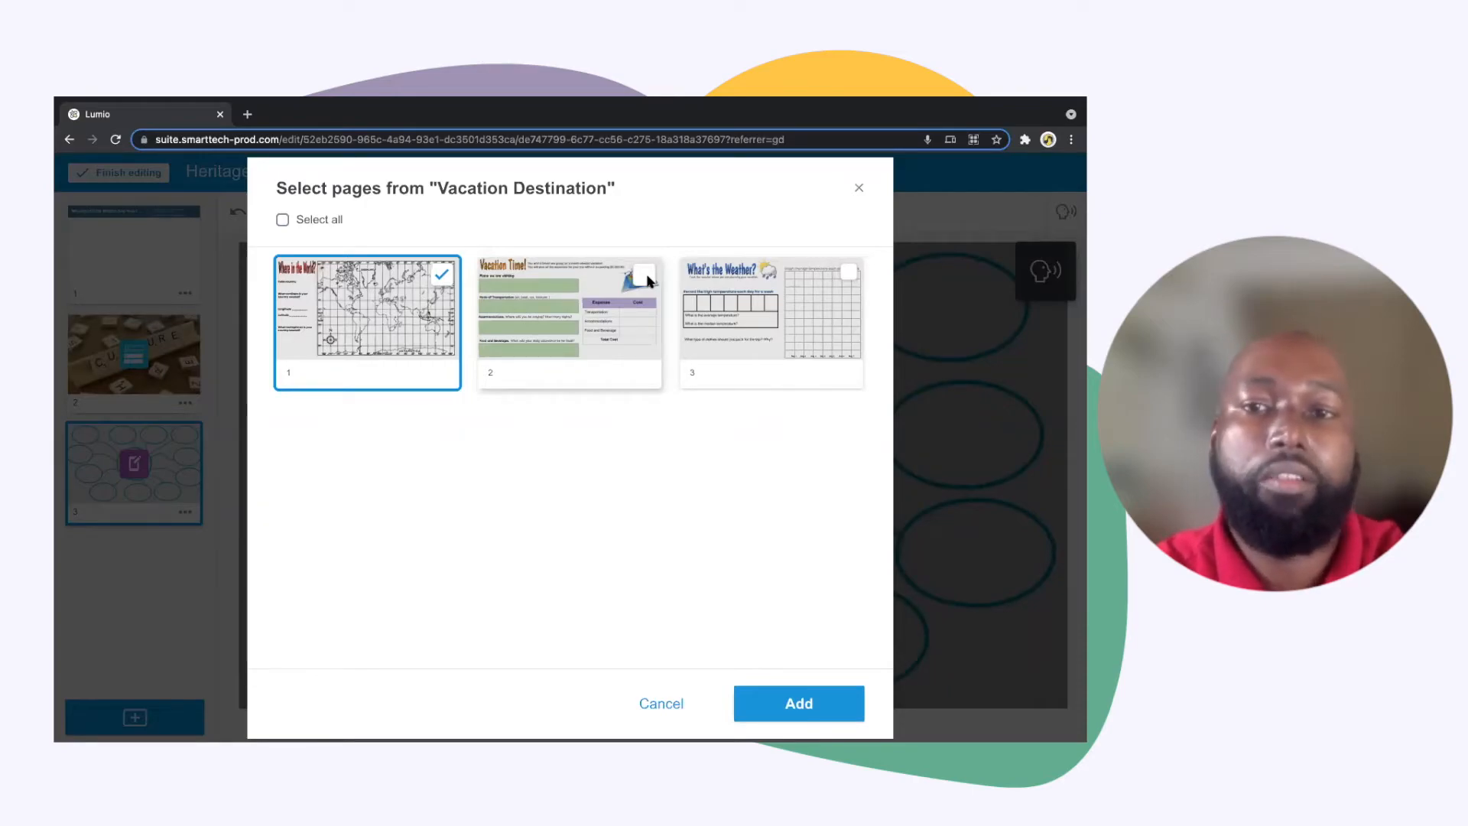
click(282, 220)
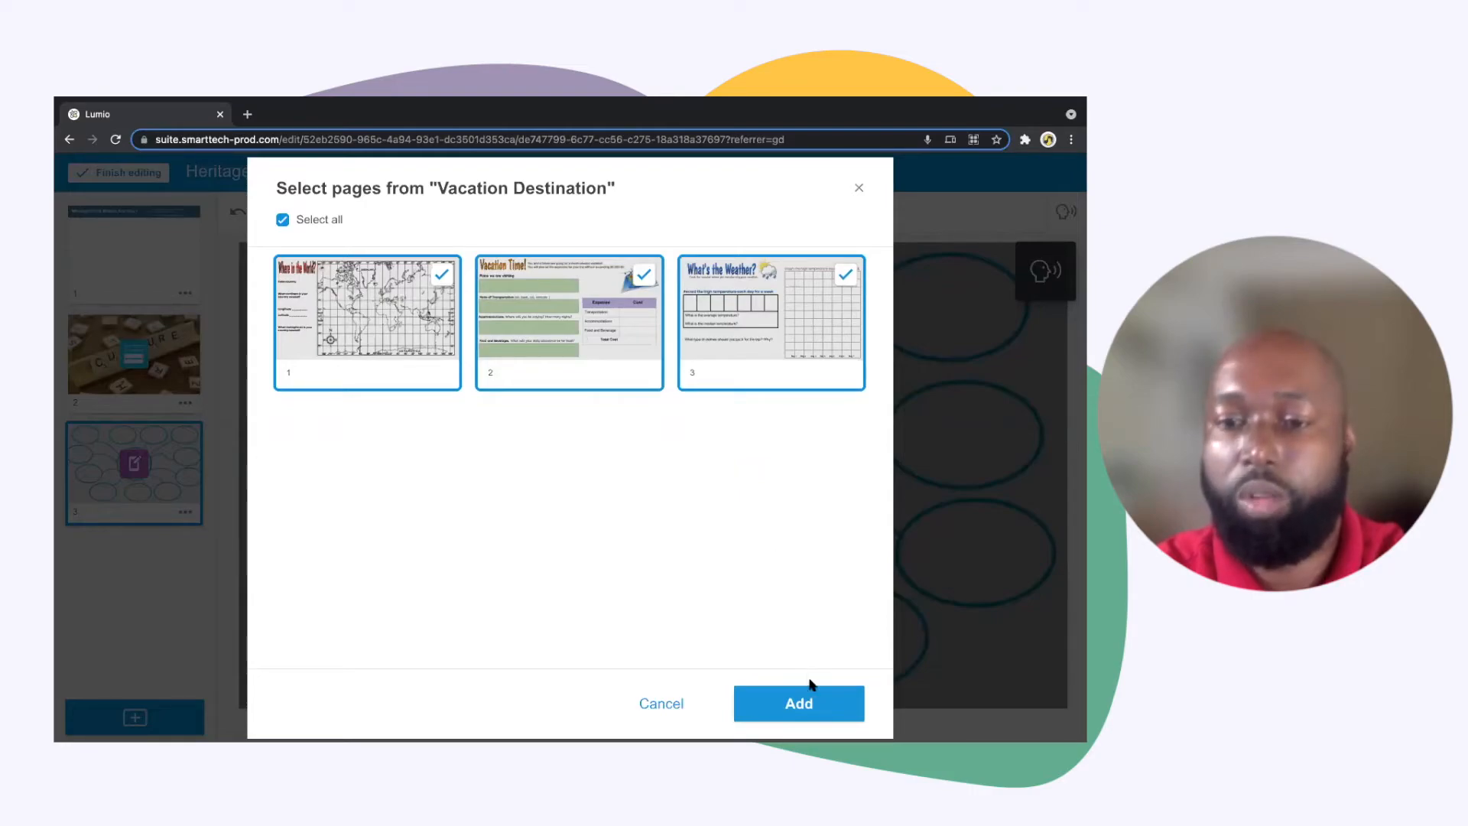
click(810, 702)
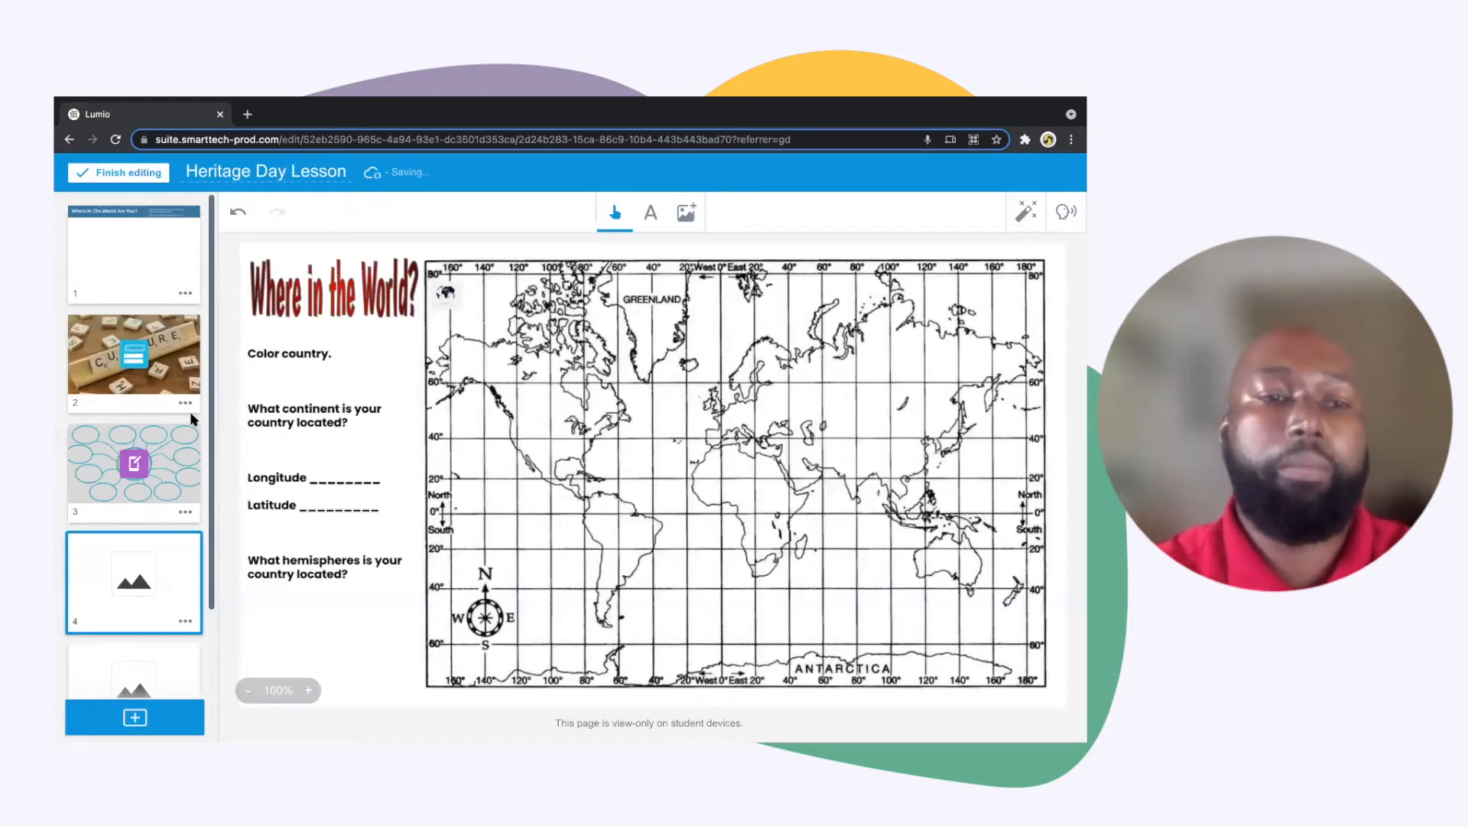
Look through the newly imported pages and compare their content, from the world map page to the weather page
click(172, 457)
scroll(170, 398, down, 2)
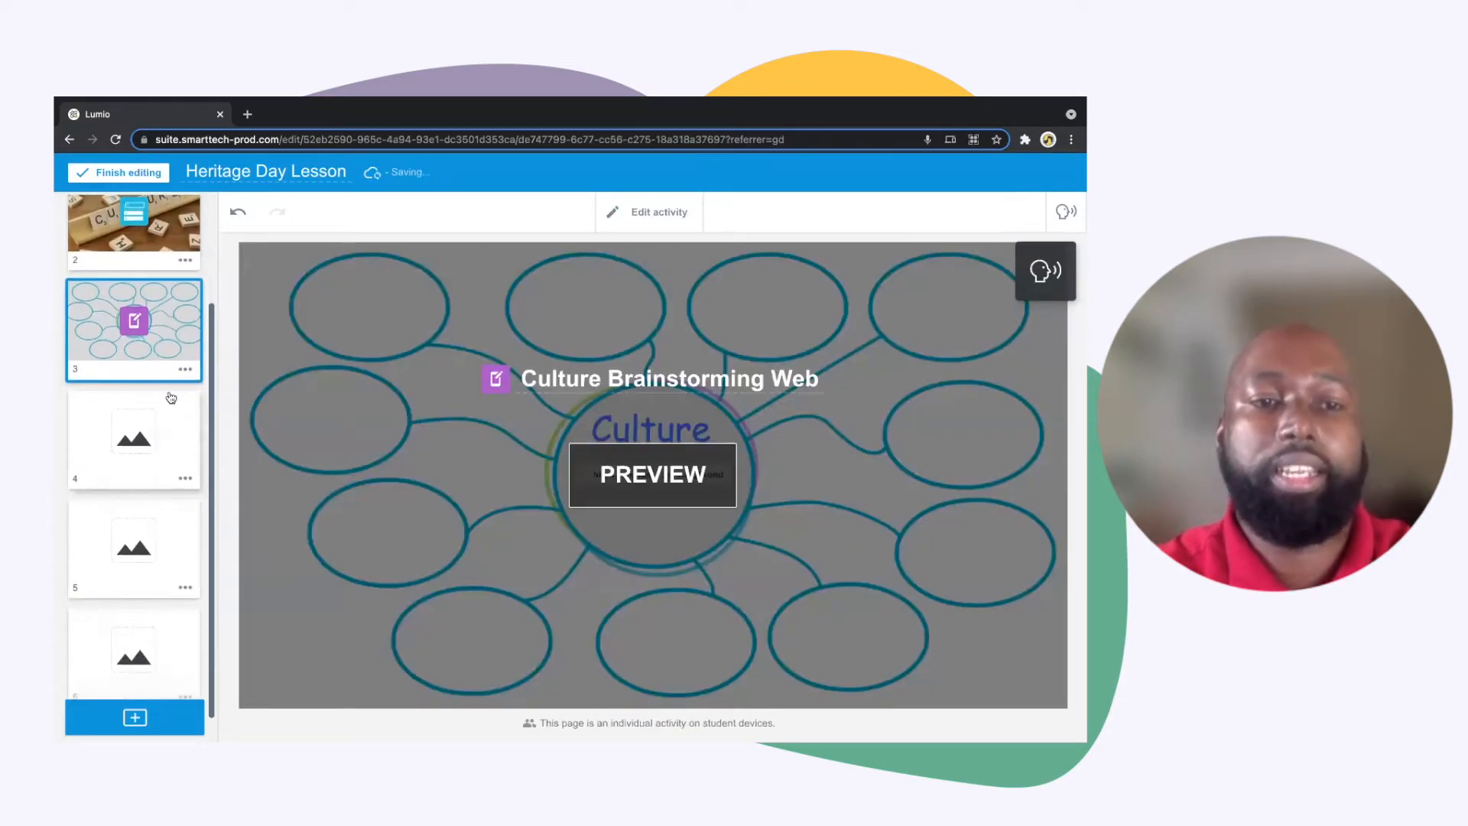
click(166, 423)
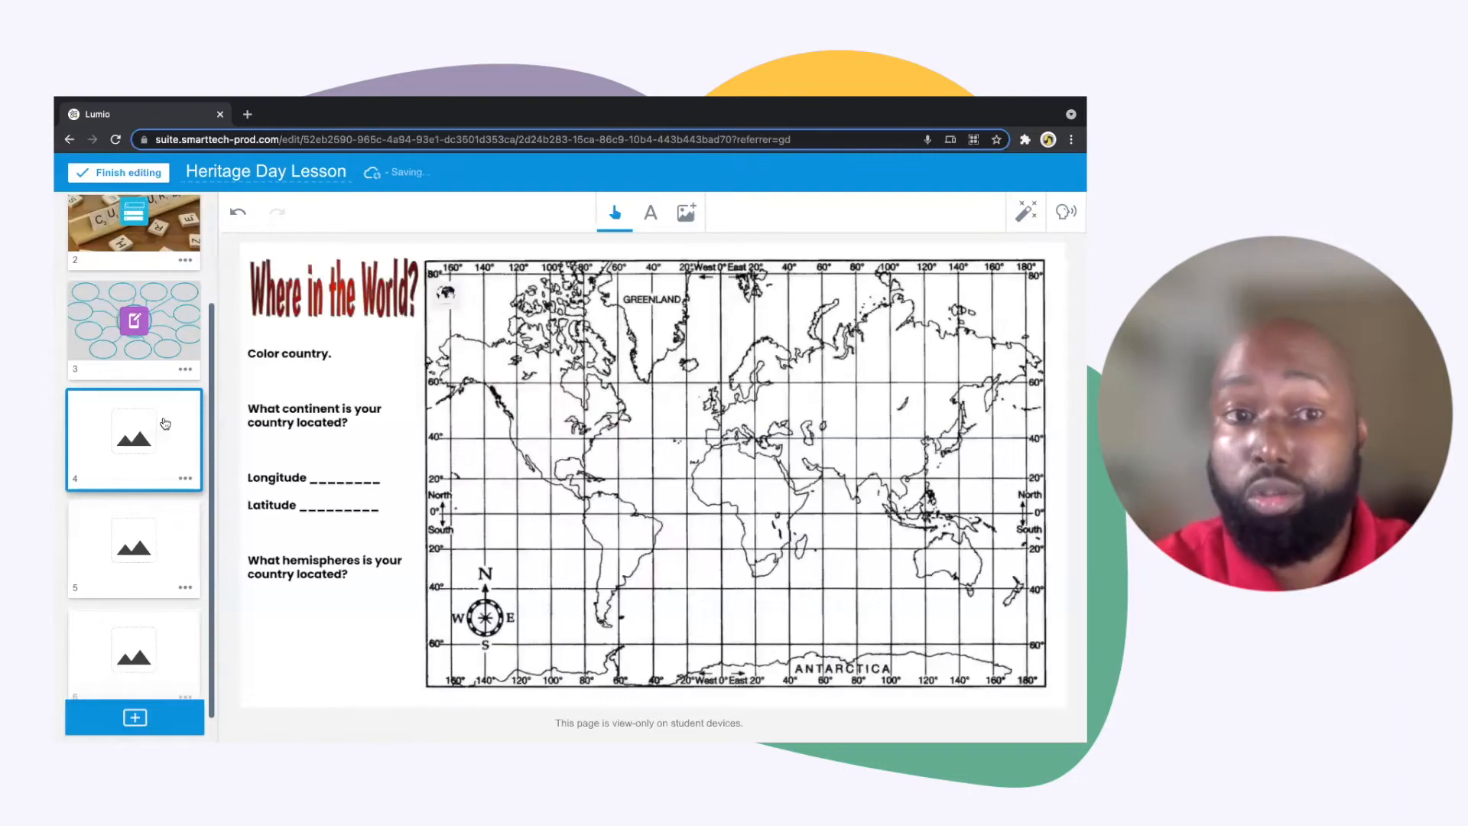
scroll(165, 424, down, 1)
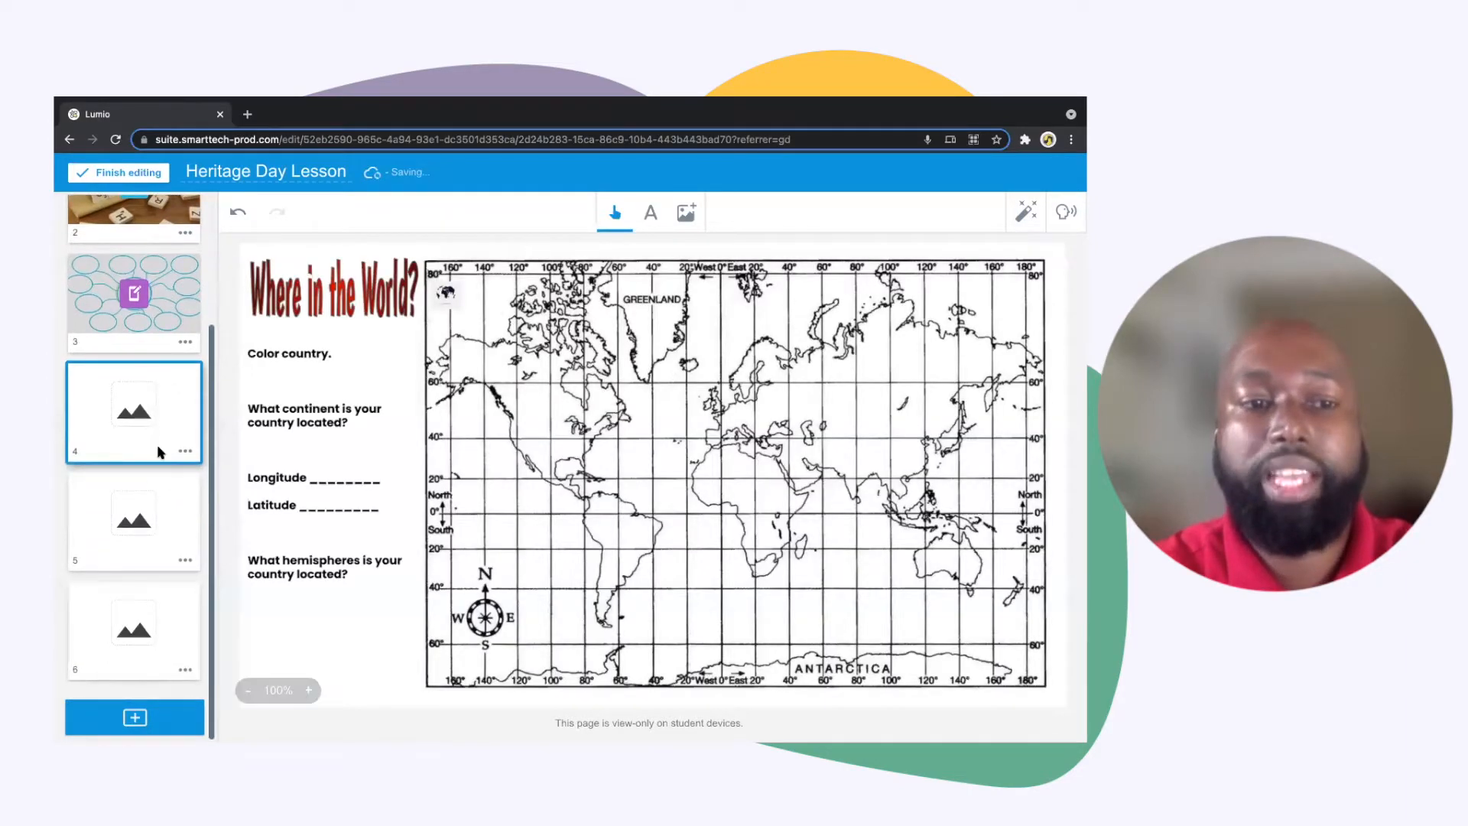
click(157, 510)
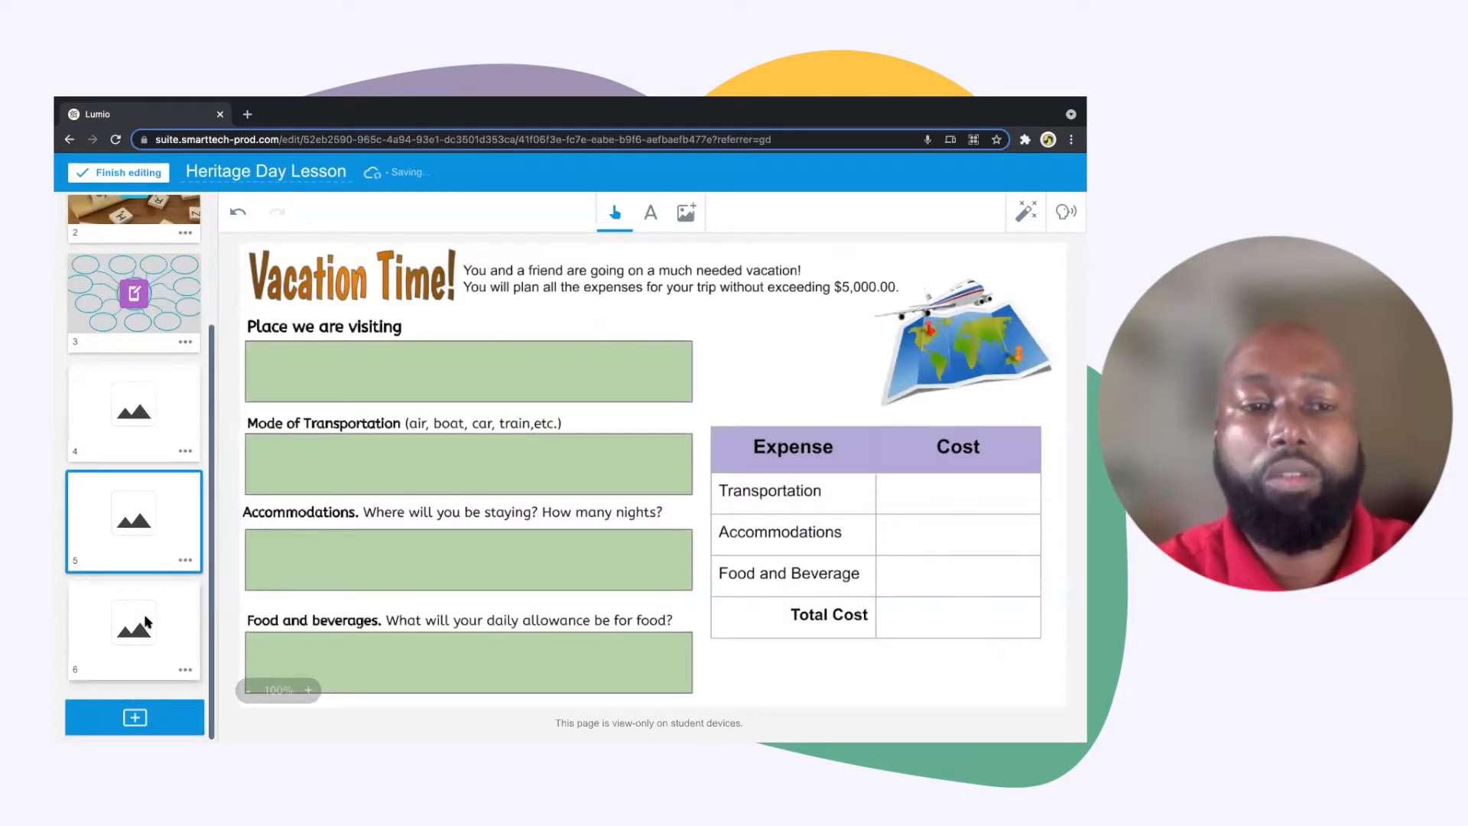
click(147, 622)
scroll(157, 536, up, 3)
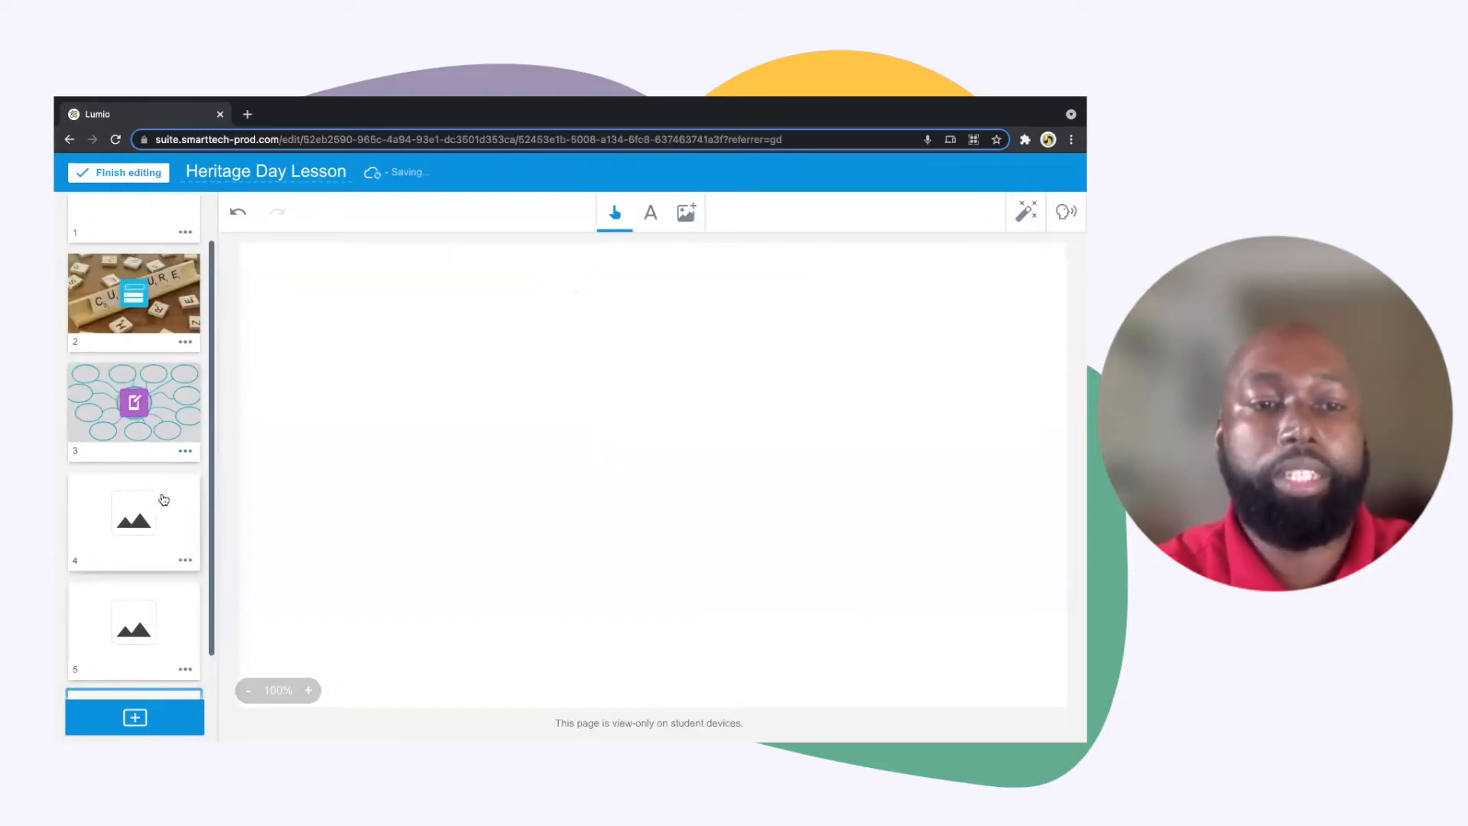
Make the "Where in the World?" map page an individual Handout activity
click(162, 522)
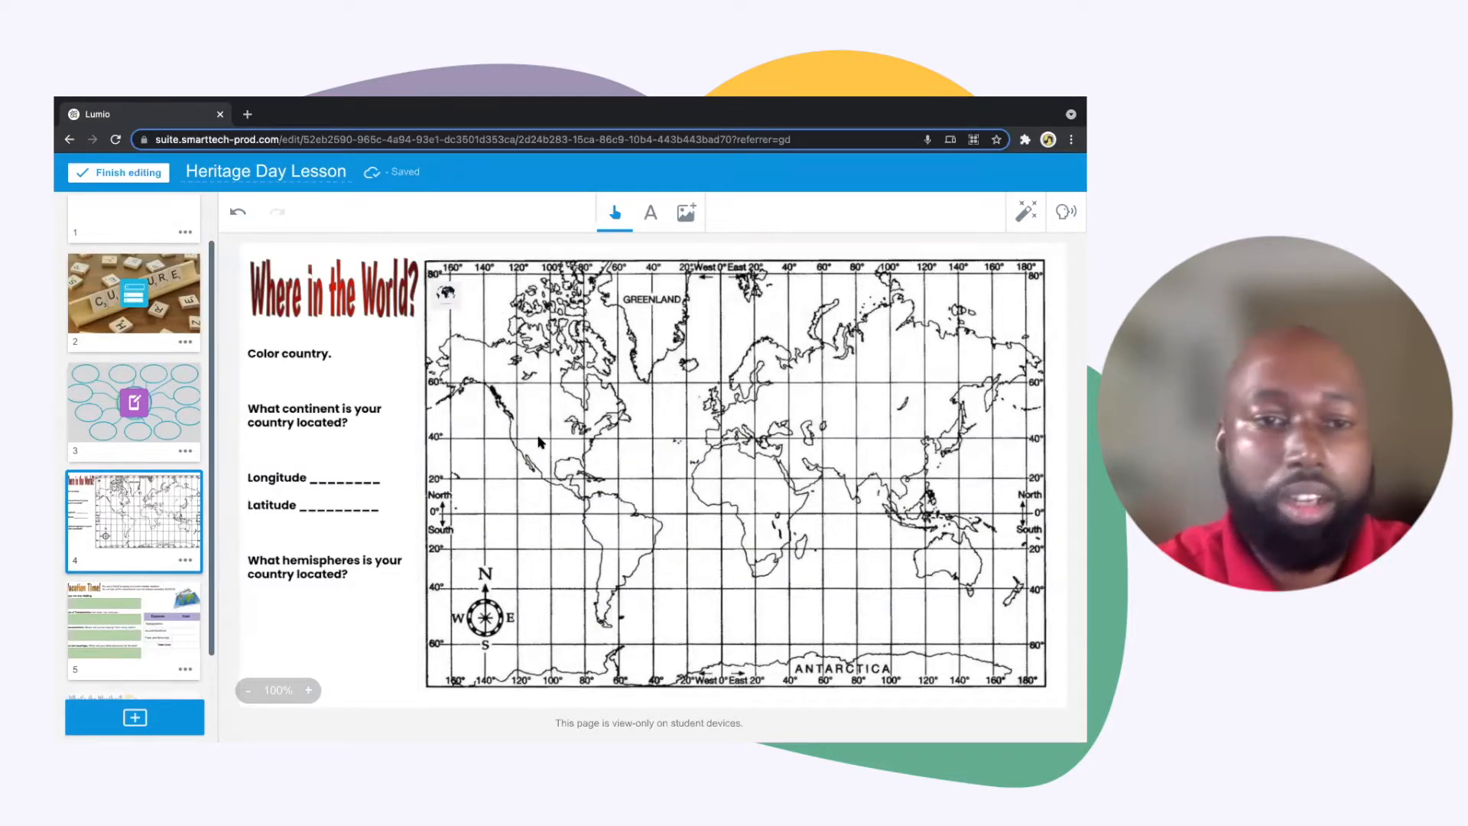
click(1023, 220)
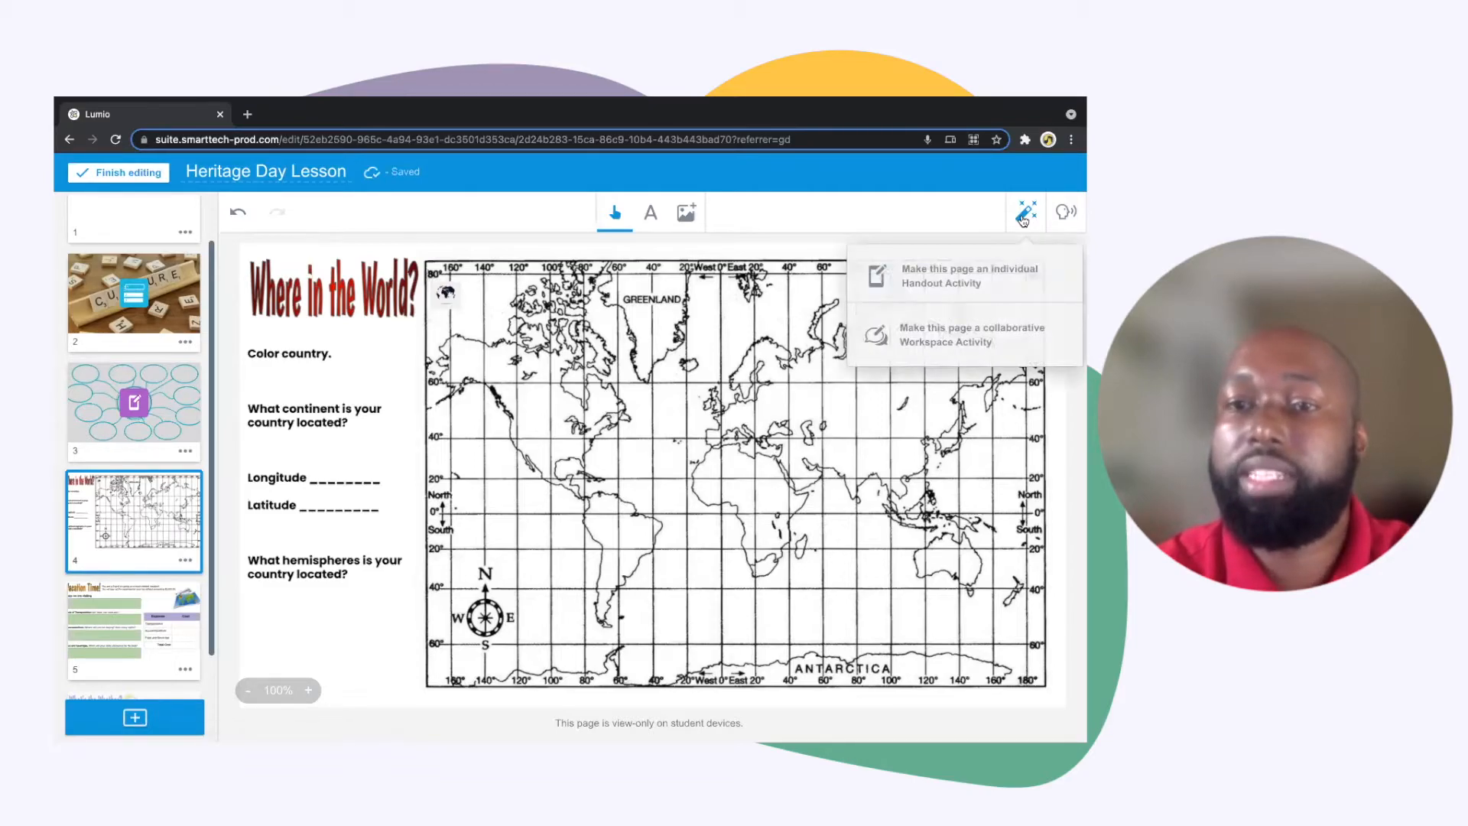
click(952, 280)
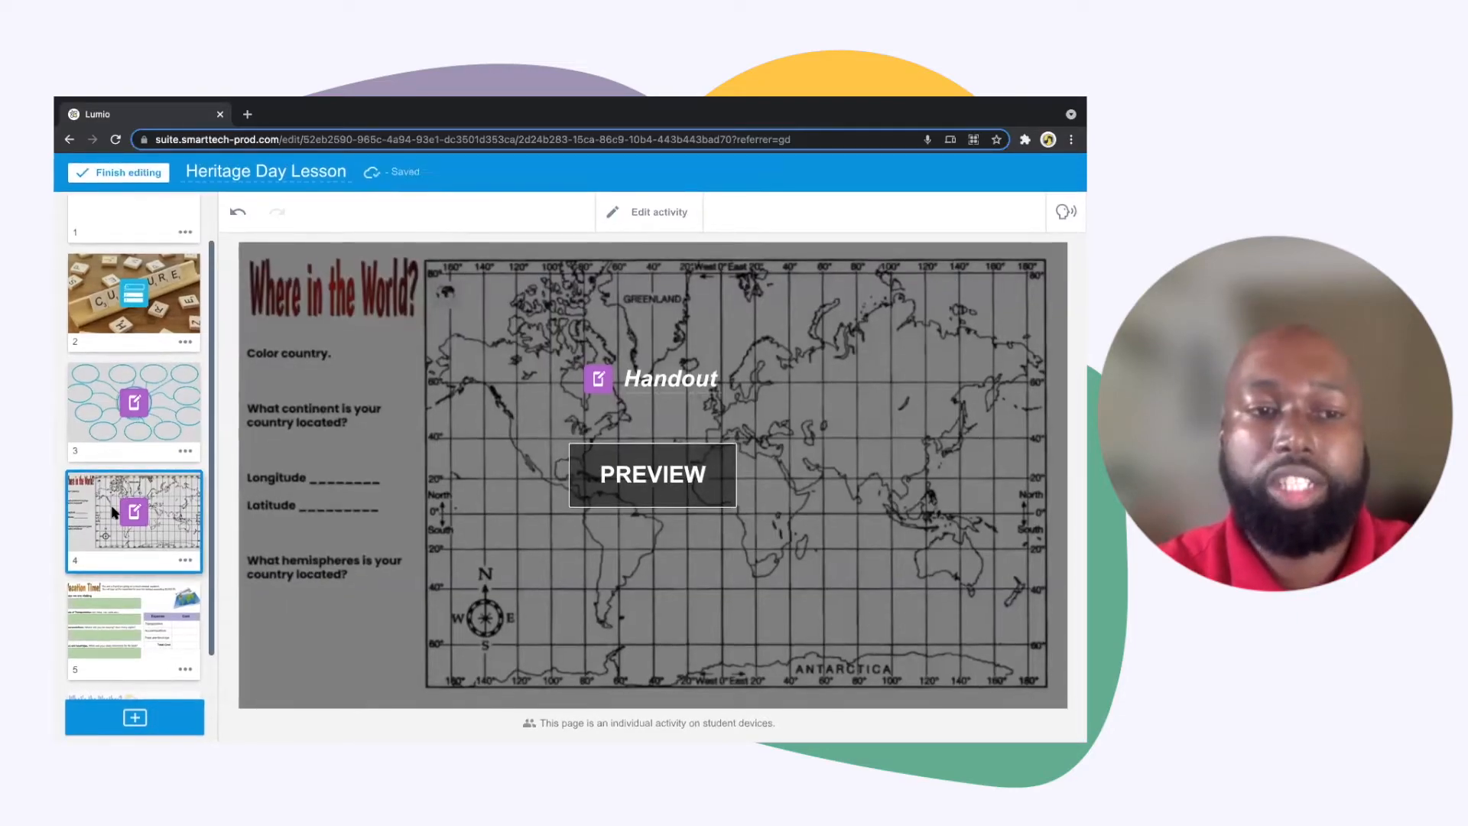
Make the "Vacation Time!" page a collaborative Workspace activity and title it "Vacation Time Workspace"
scroll(113, 513, down, 2)
click(113, 513)
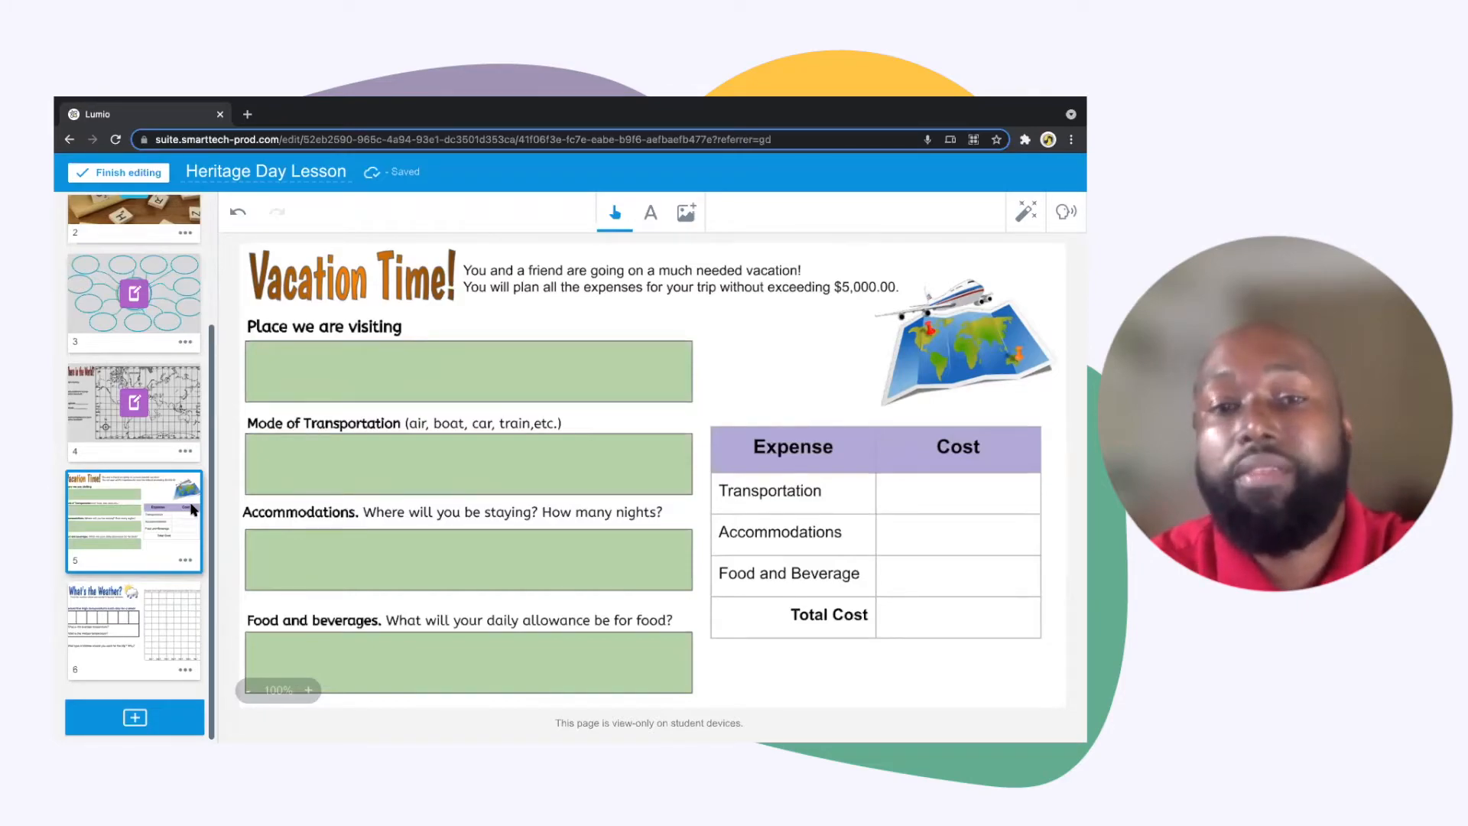
click(1025, 215)
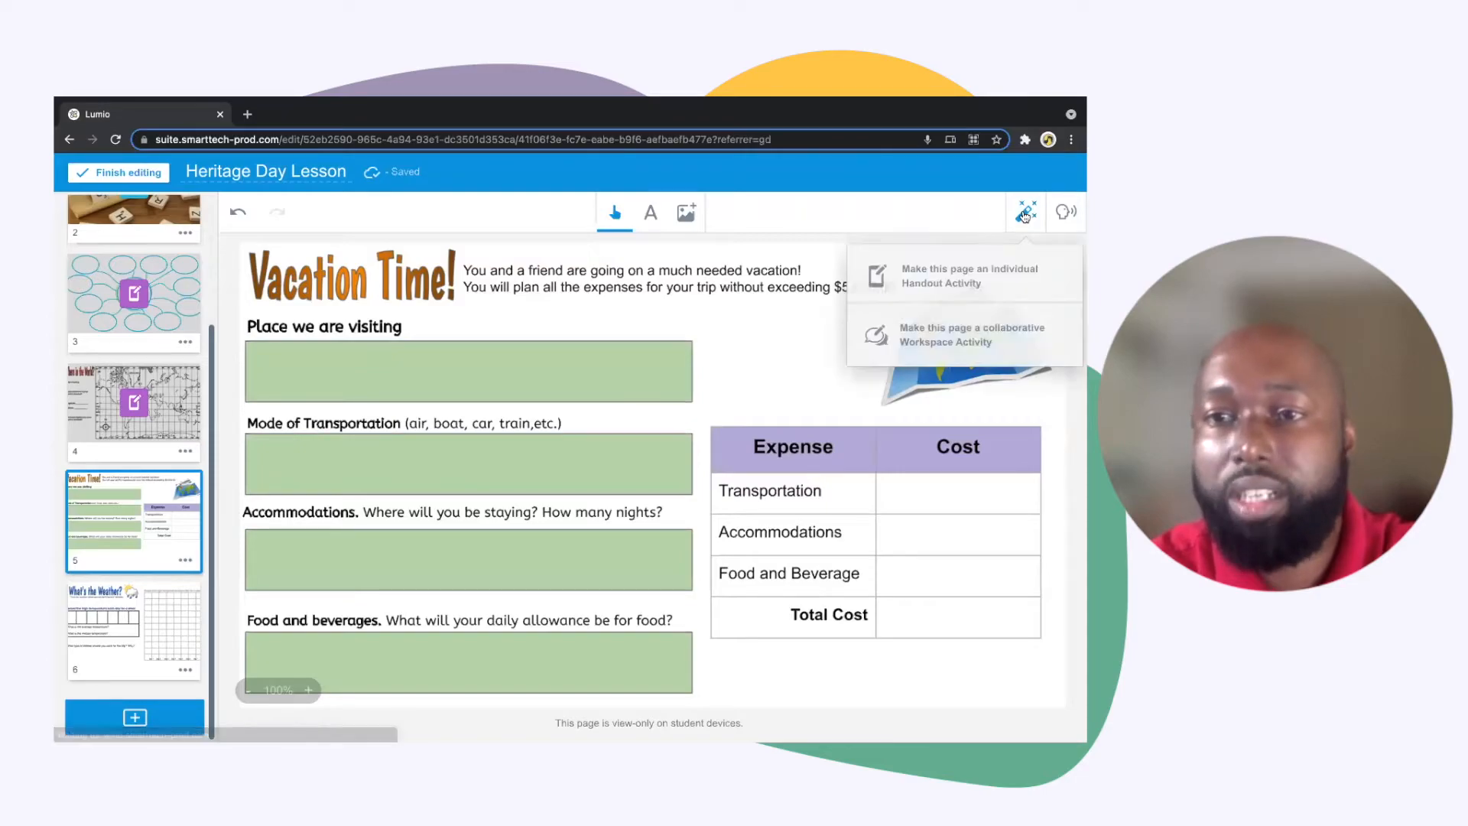
click(1004, 343)
double_click(614, 377)
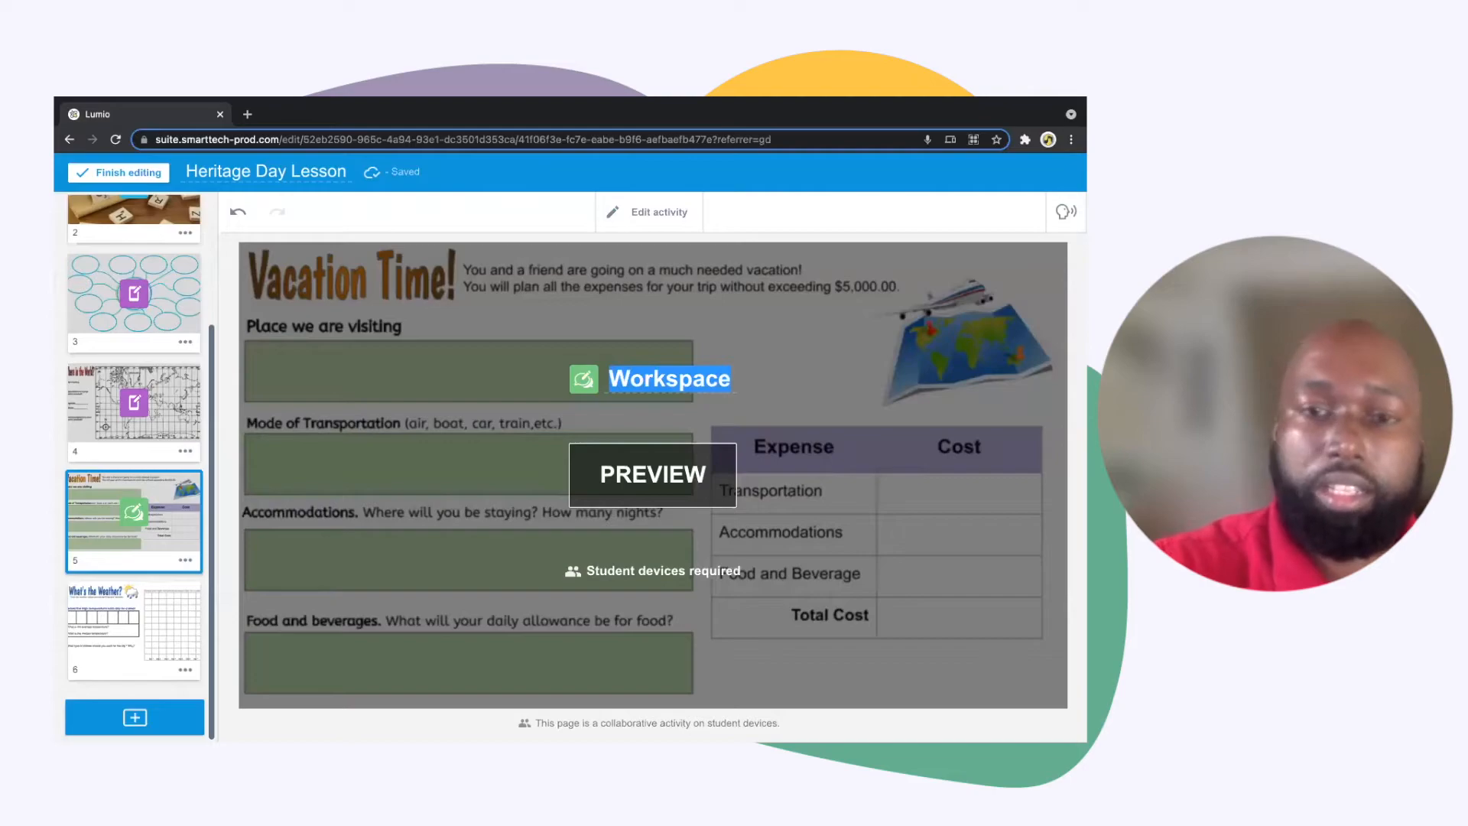
click(616, 382)
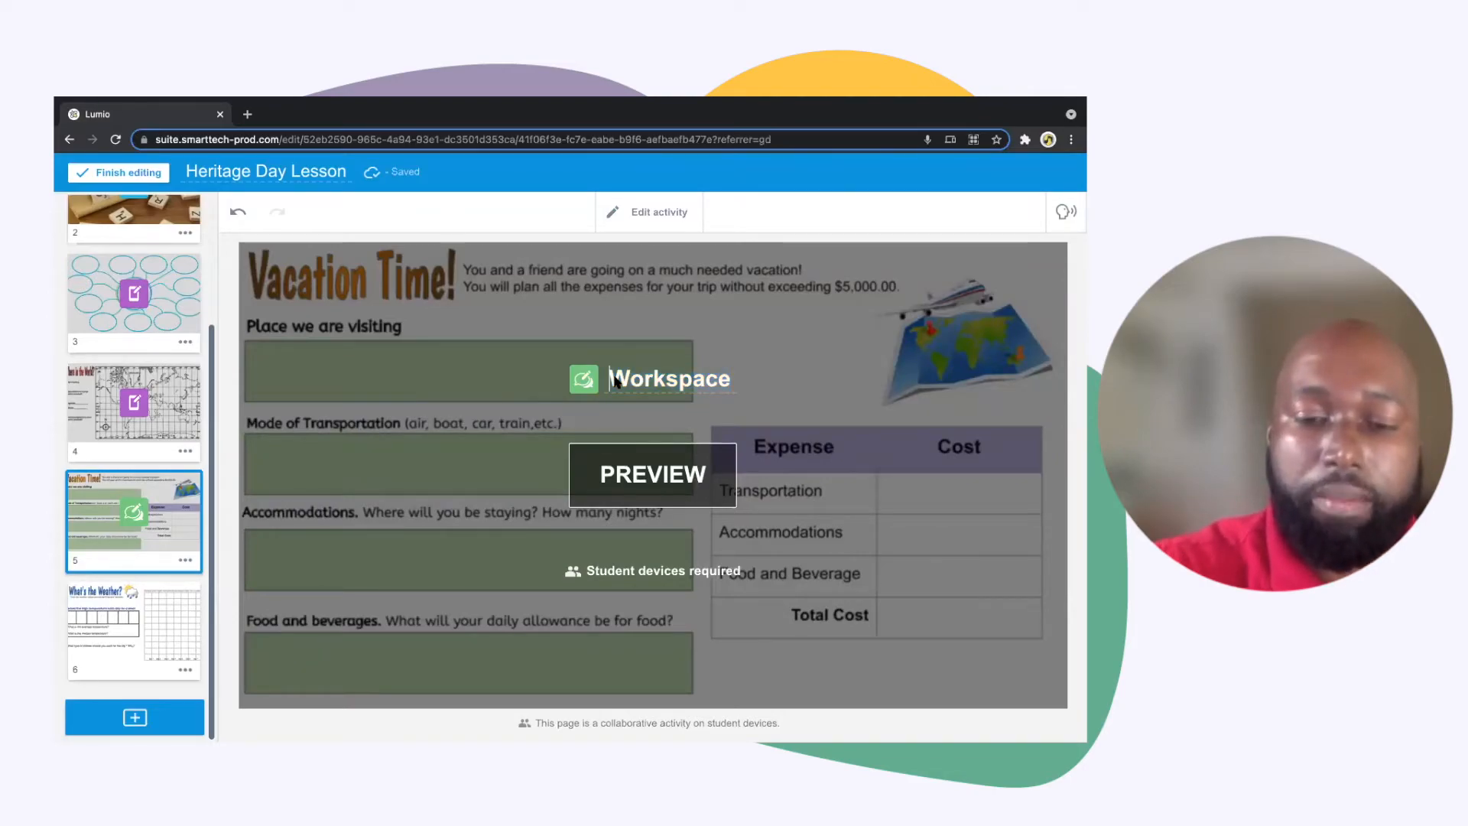
text(Vacation Time)
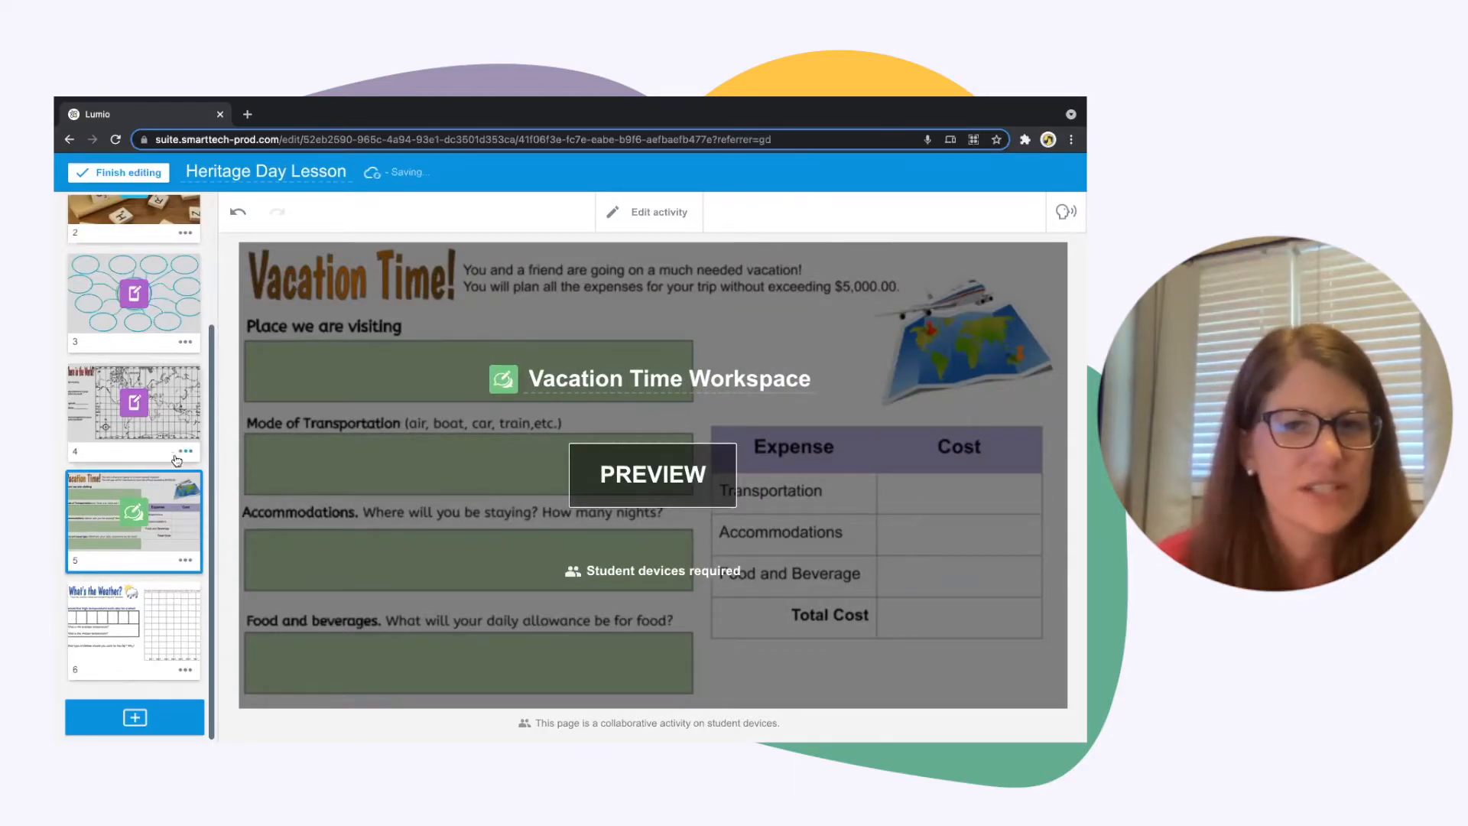
Rename the handout activity on the world map page as "Where in The world Handout"
click(133, 413)
double_click(626, 378)
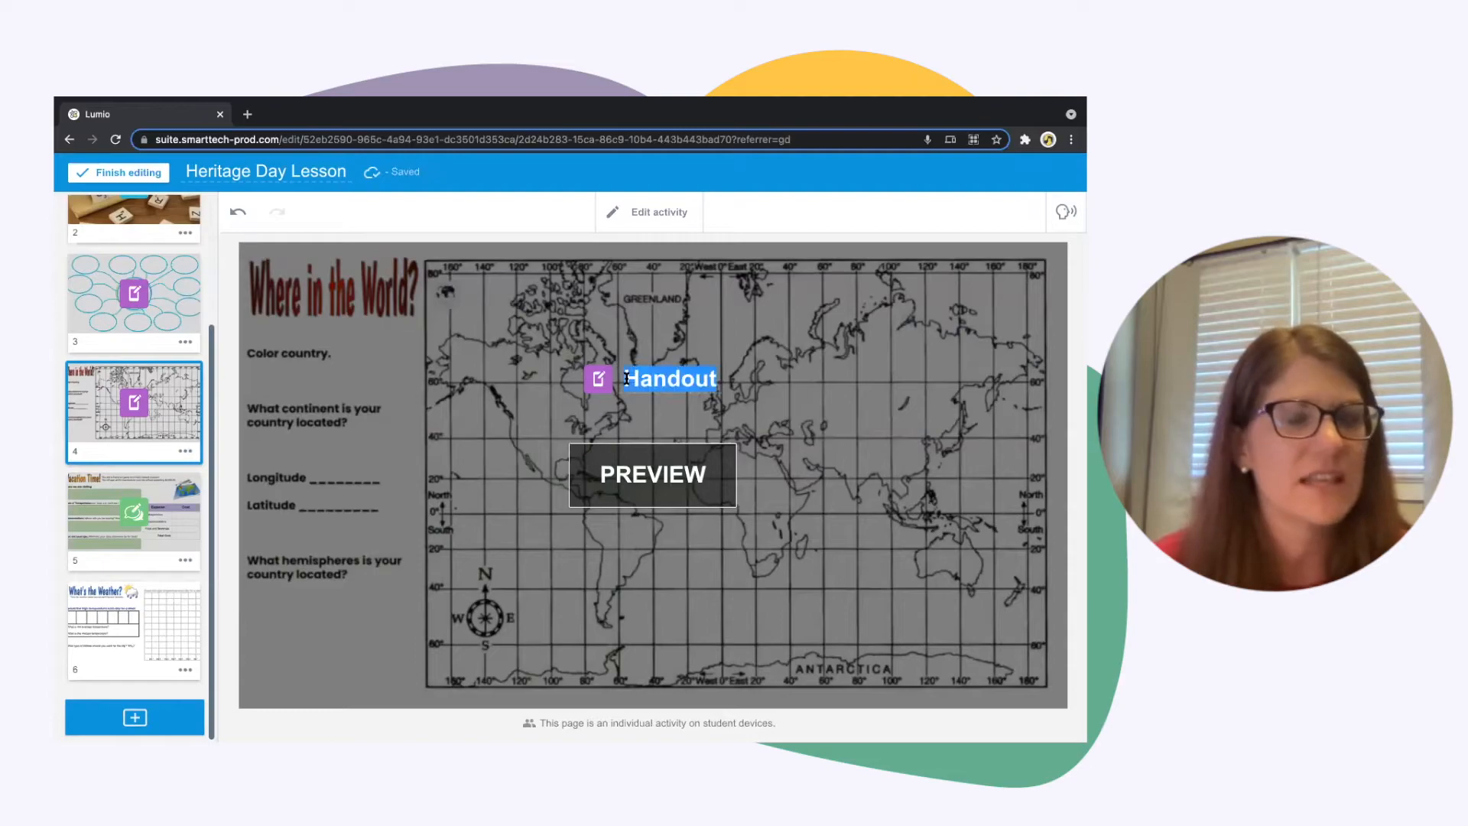
click(627, 379)
text(Wher)
text(e in The )
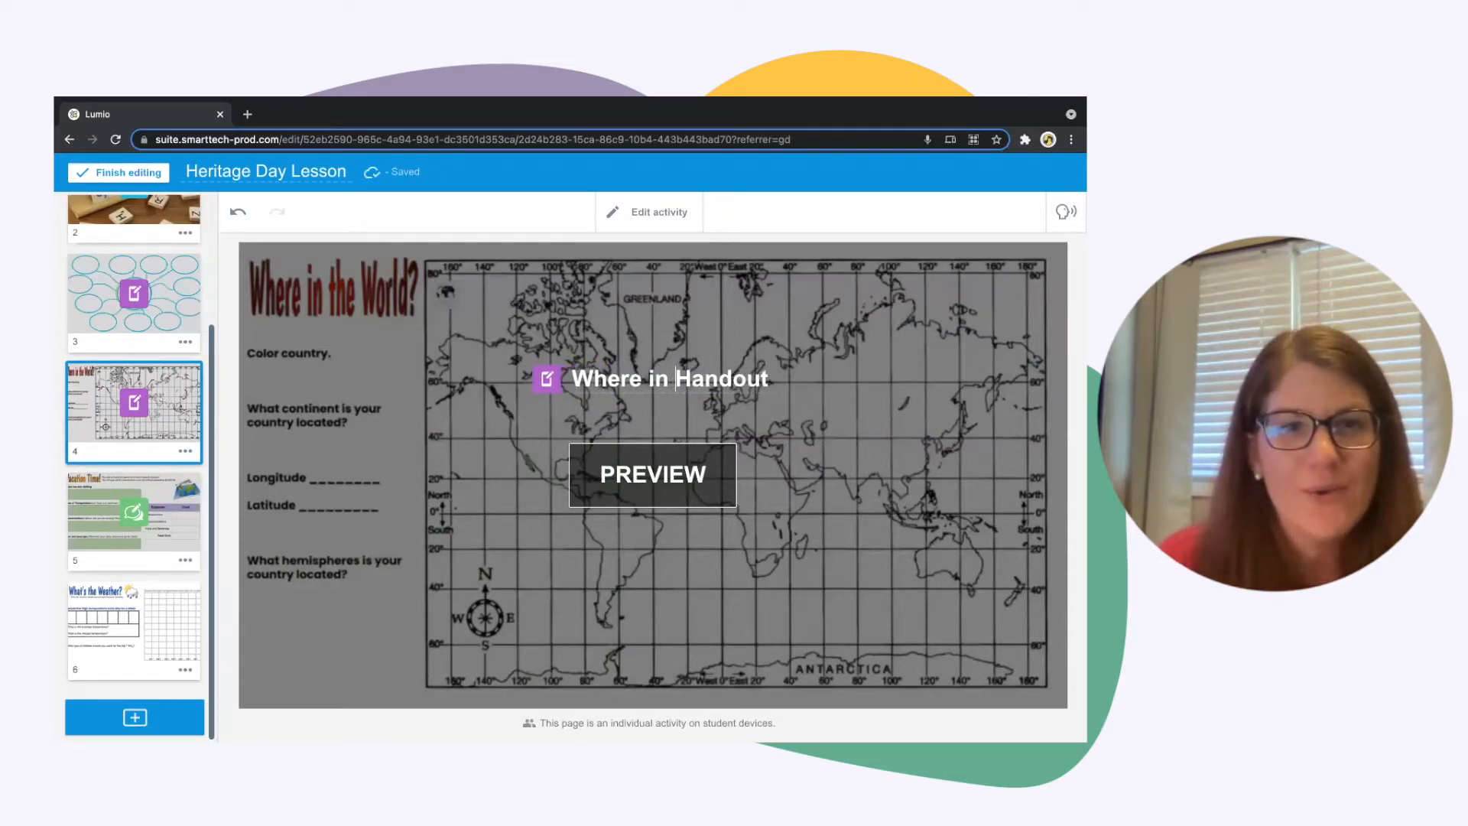
text(world)
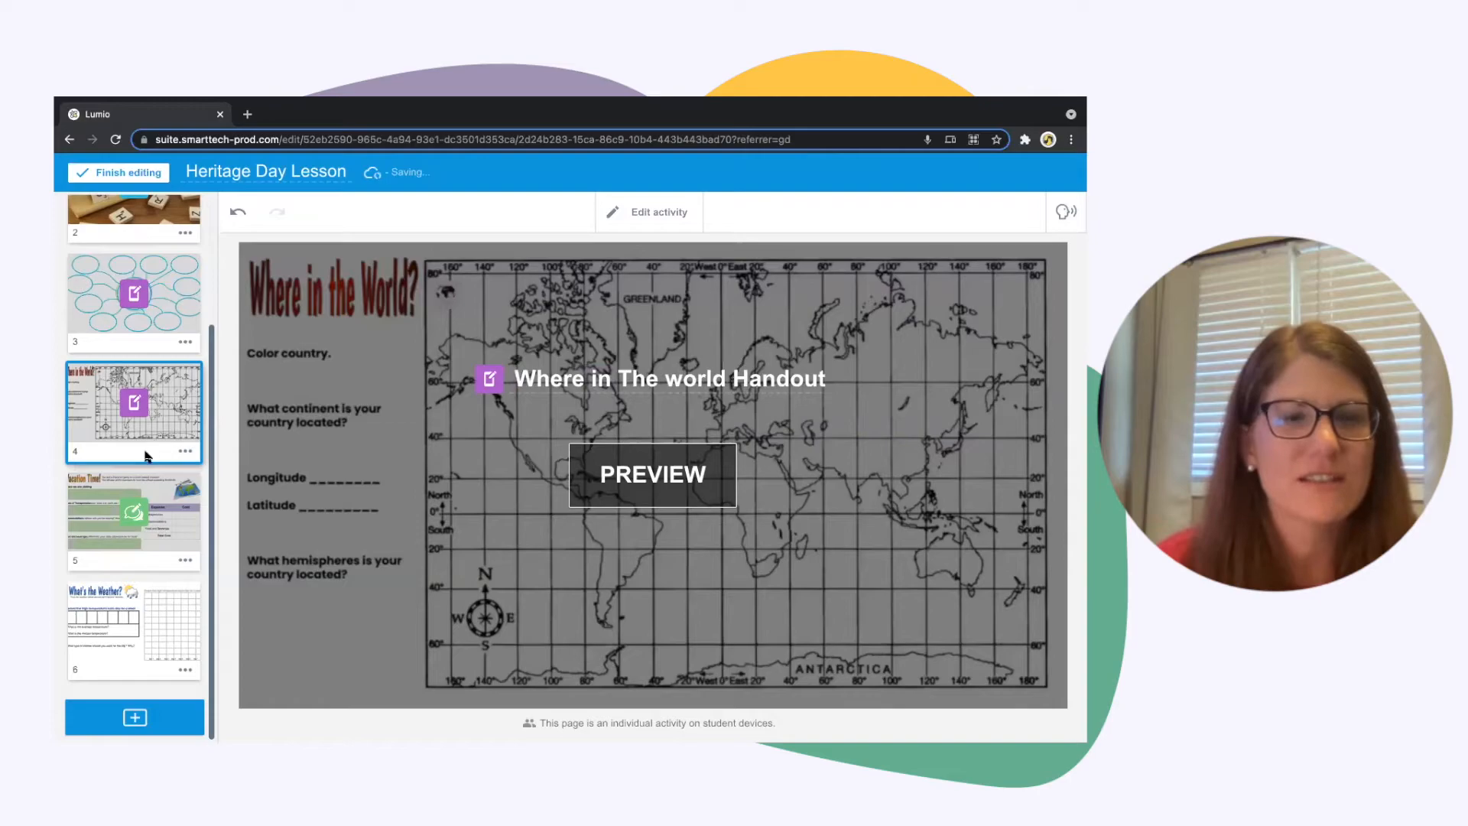
Revisit the Vacation Time Workspace page and open the "What's the Weather?" page
click(161, 522)
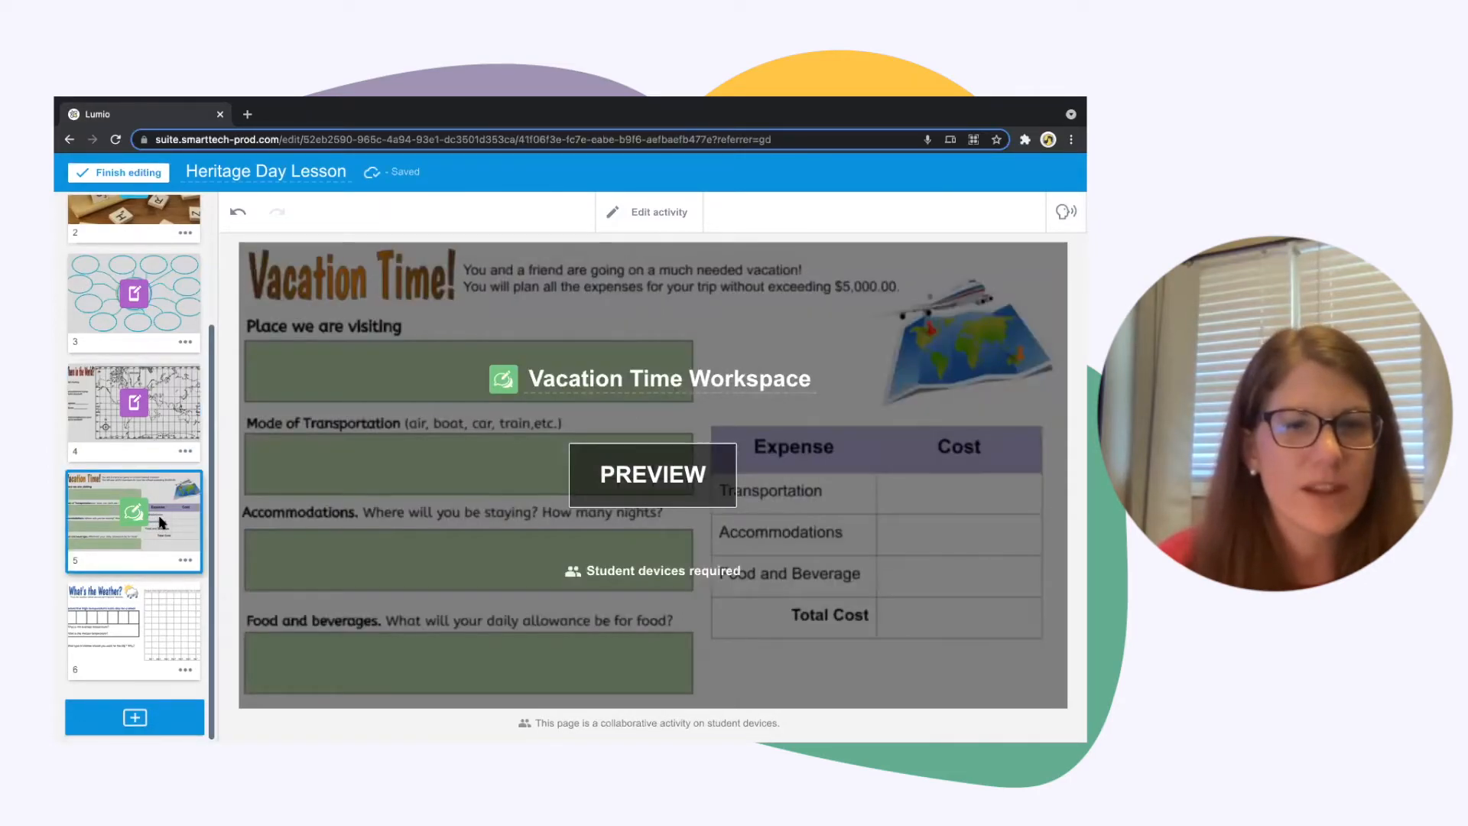
click(162, 613)
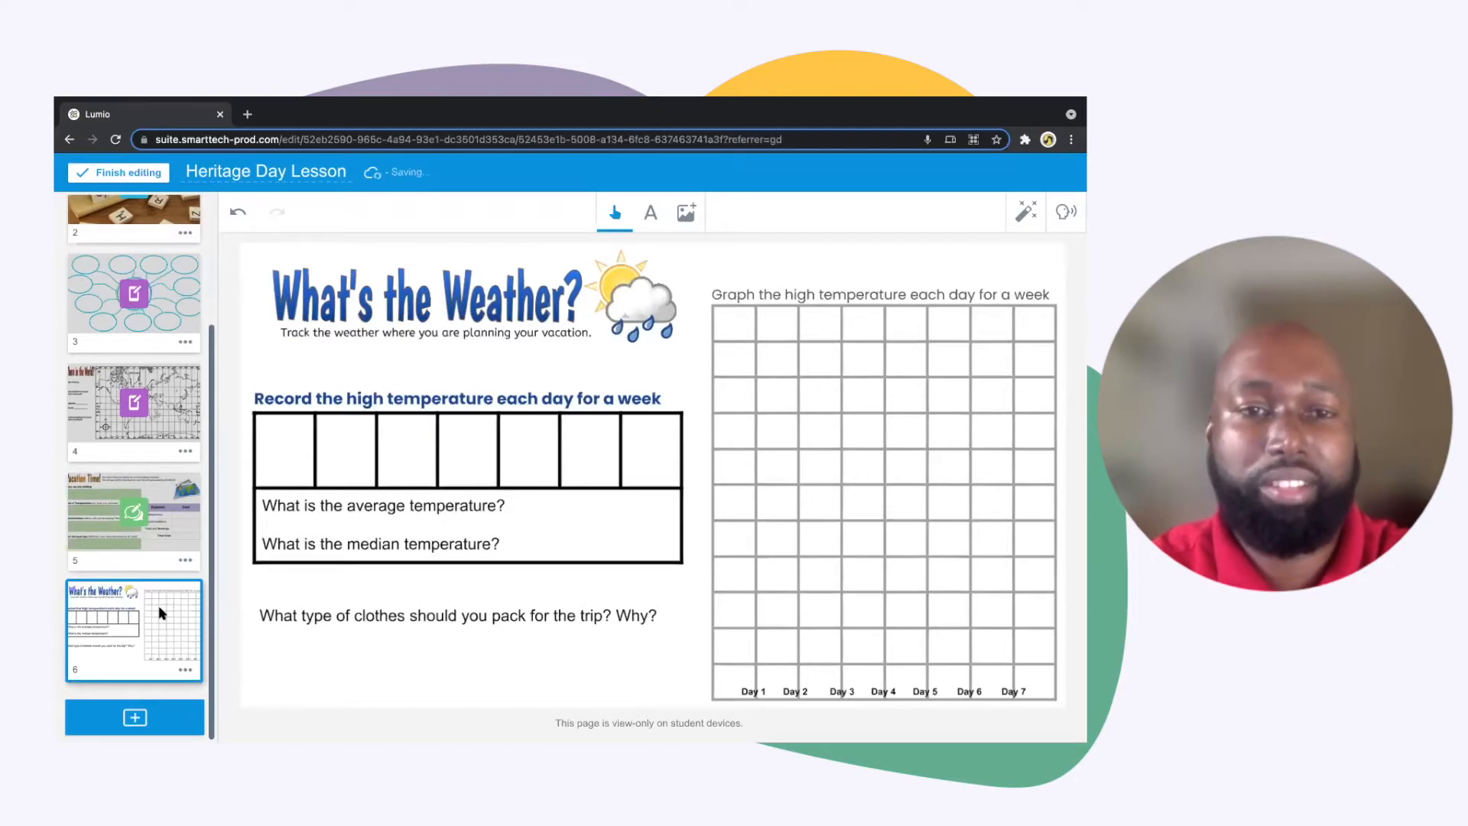